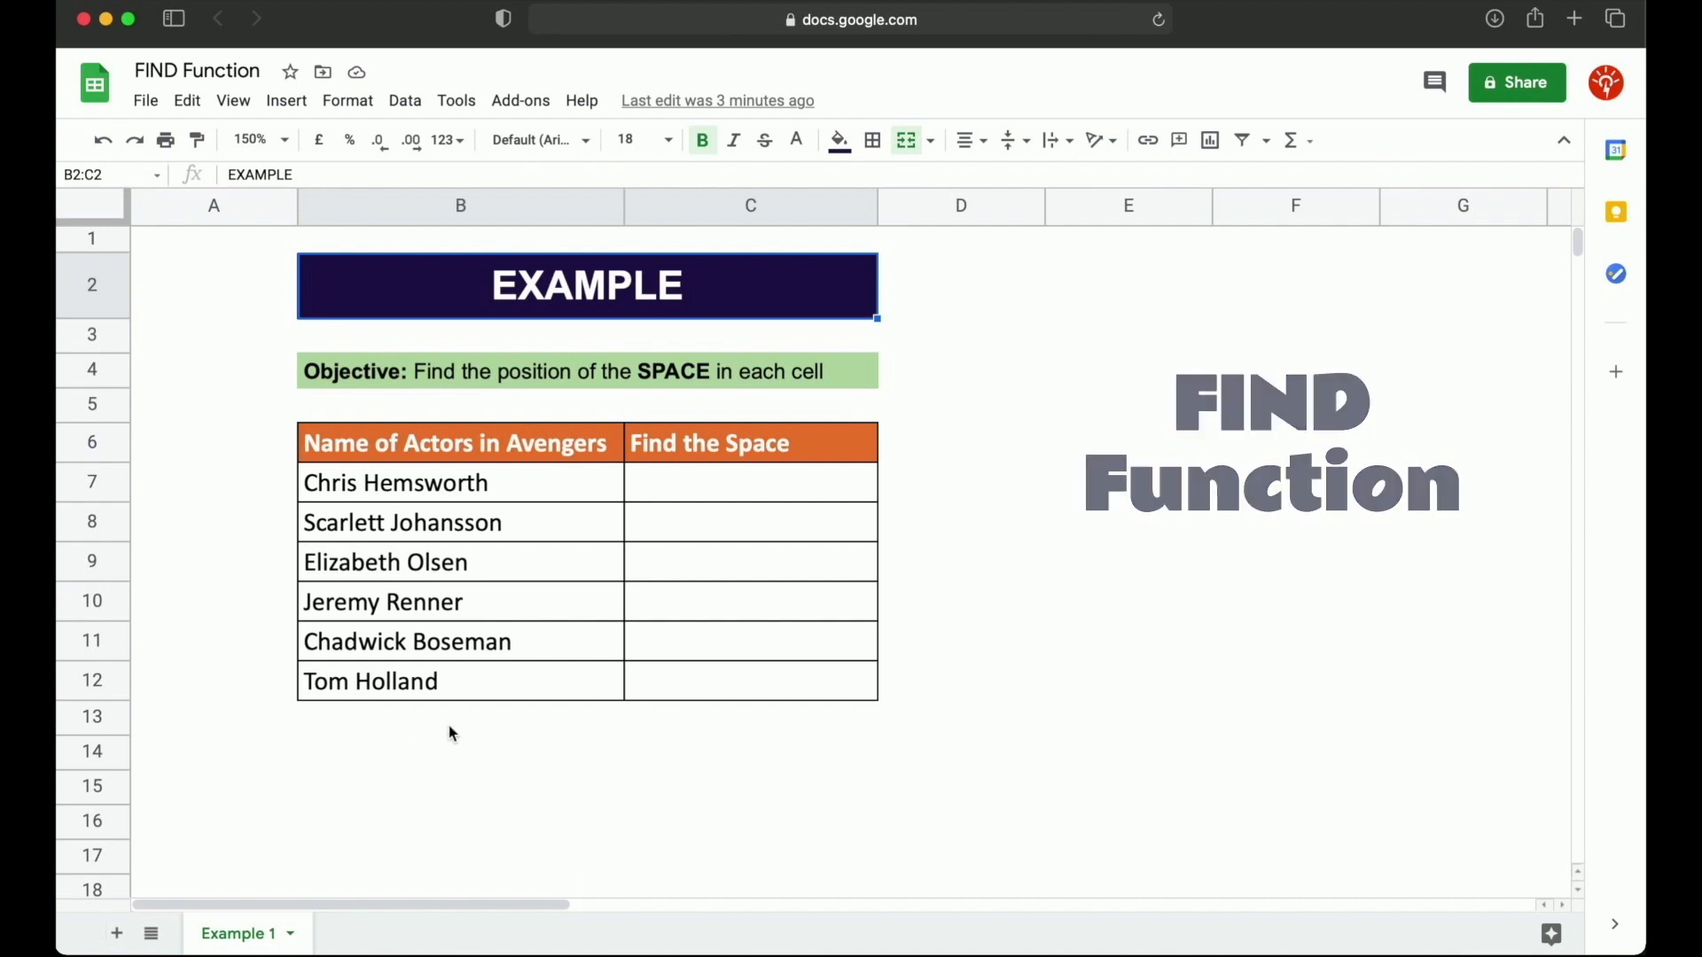
# - Enter the formula =find(" ",B7,1) in C7 to locate the space in the first actor's name
pyautogui.click(656, 500)
pyautogui.write('=')
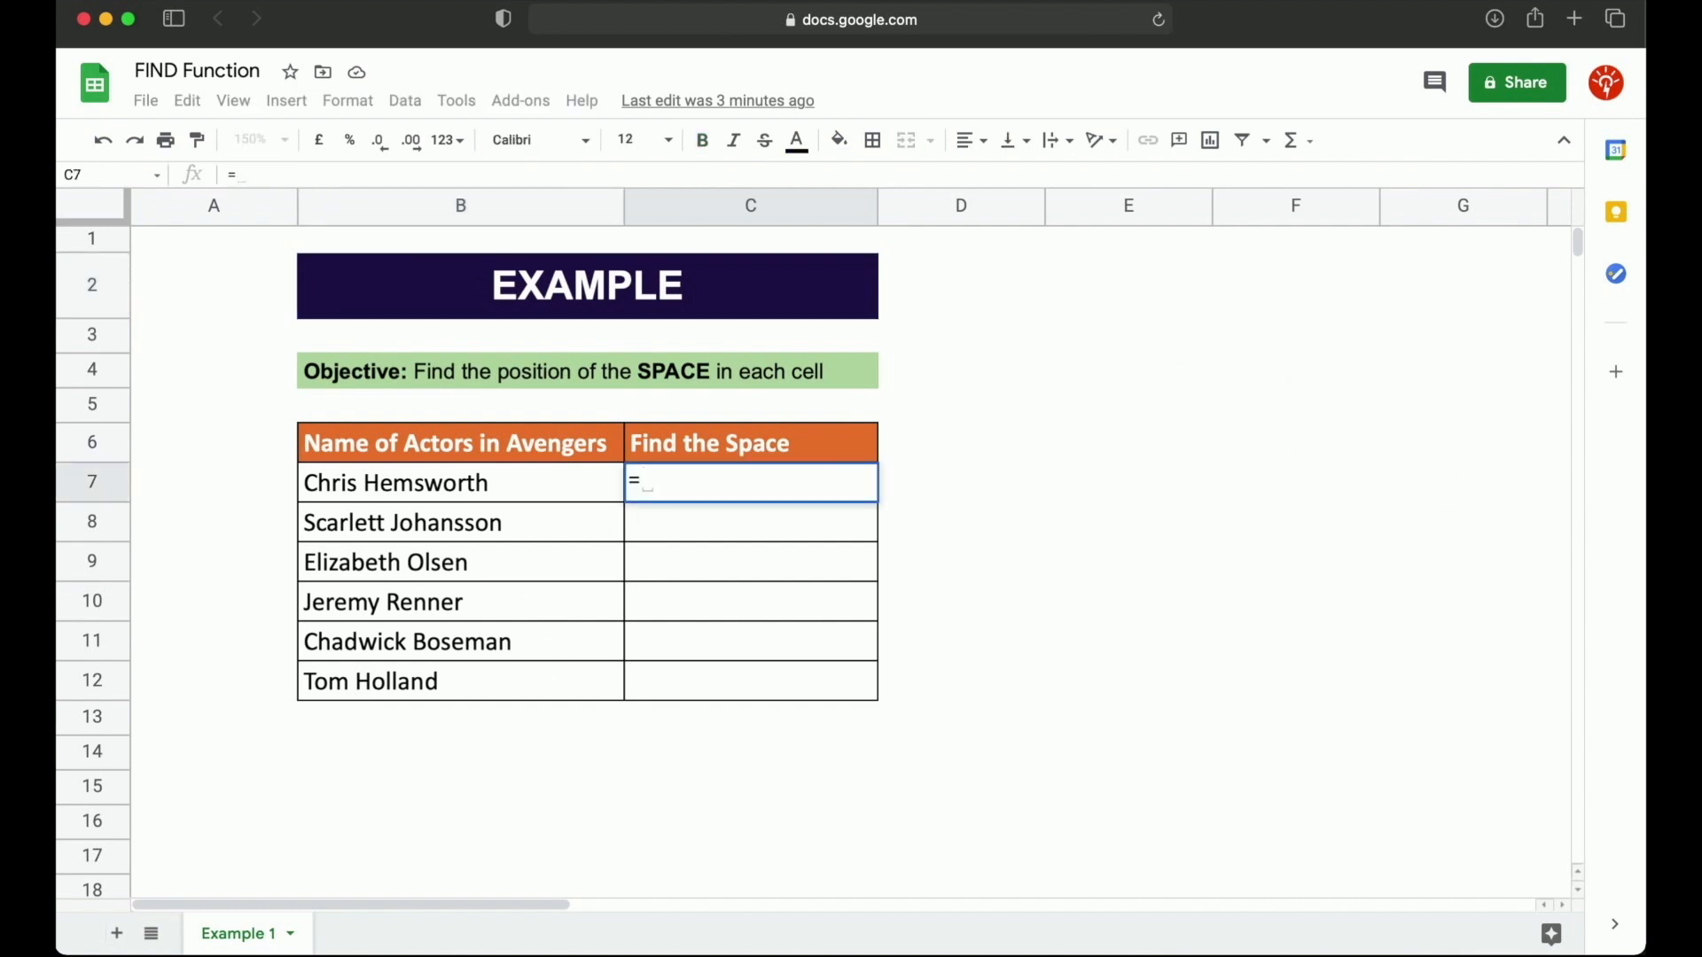
pyautogui.write('find(')
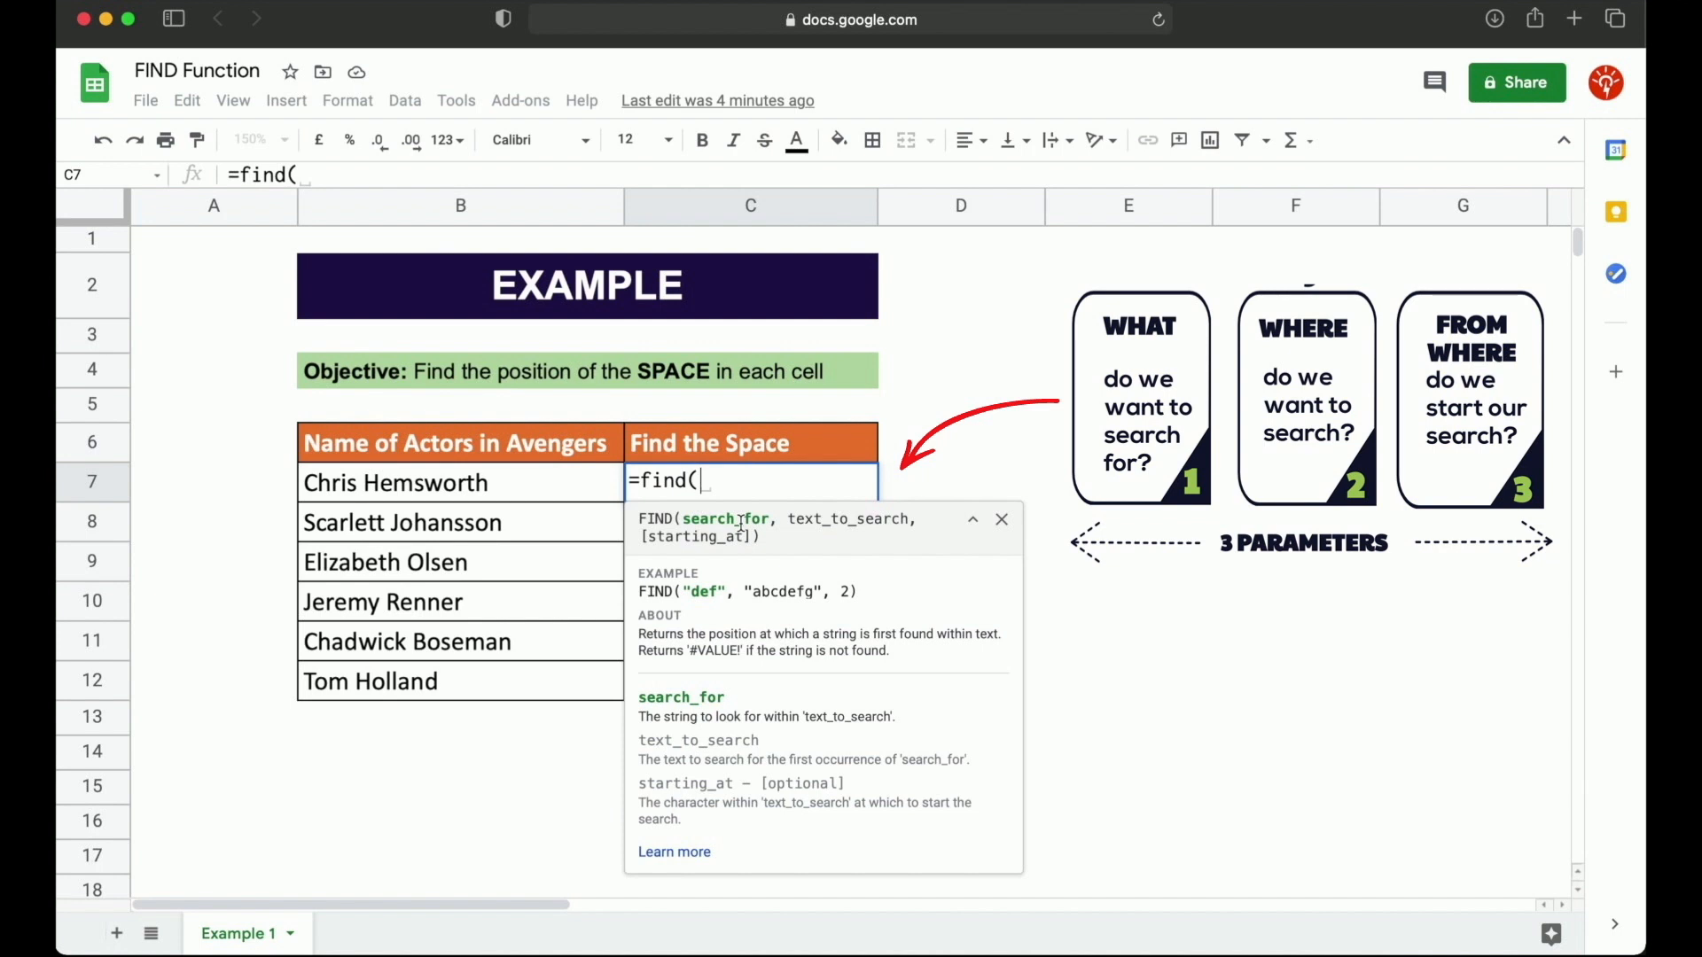
pyautogui.write('"')
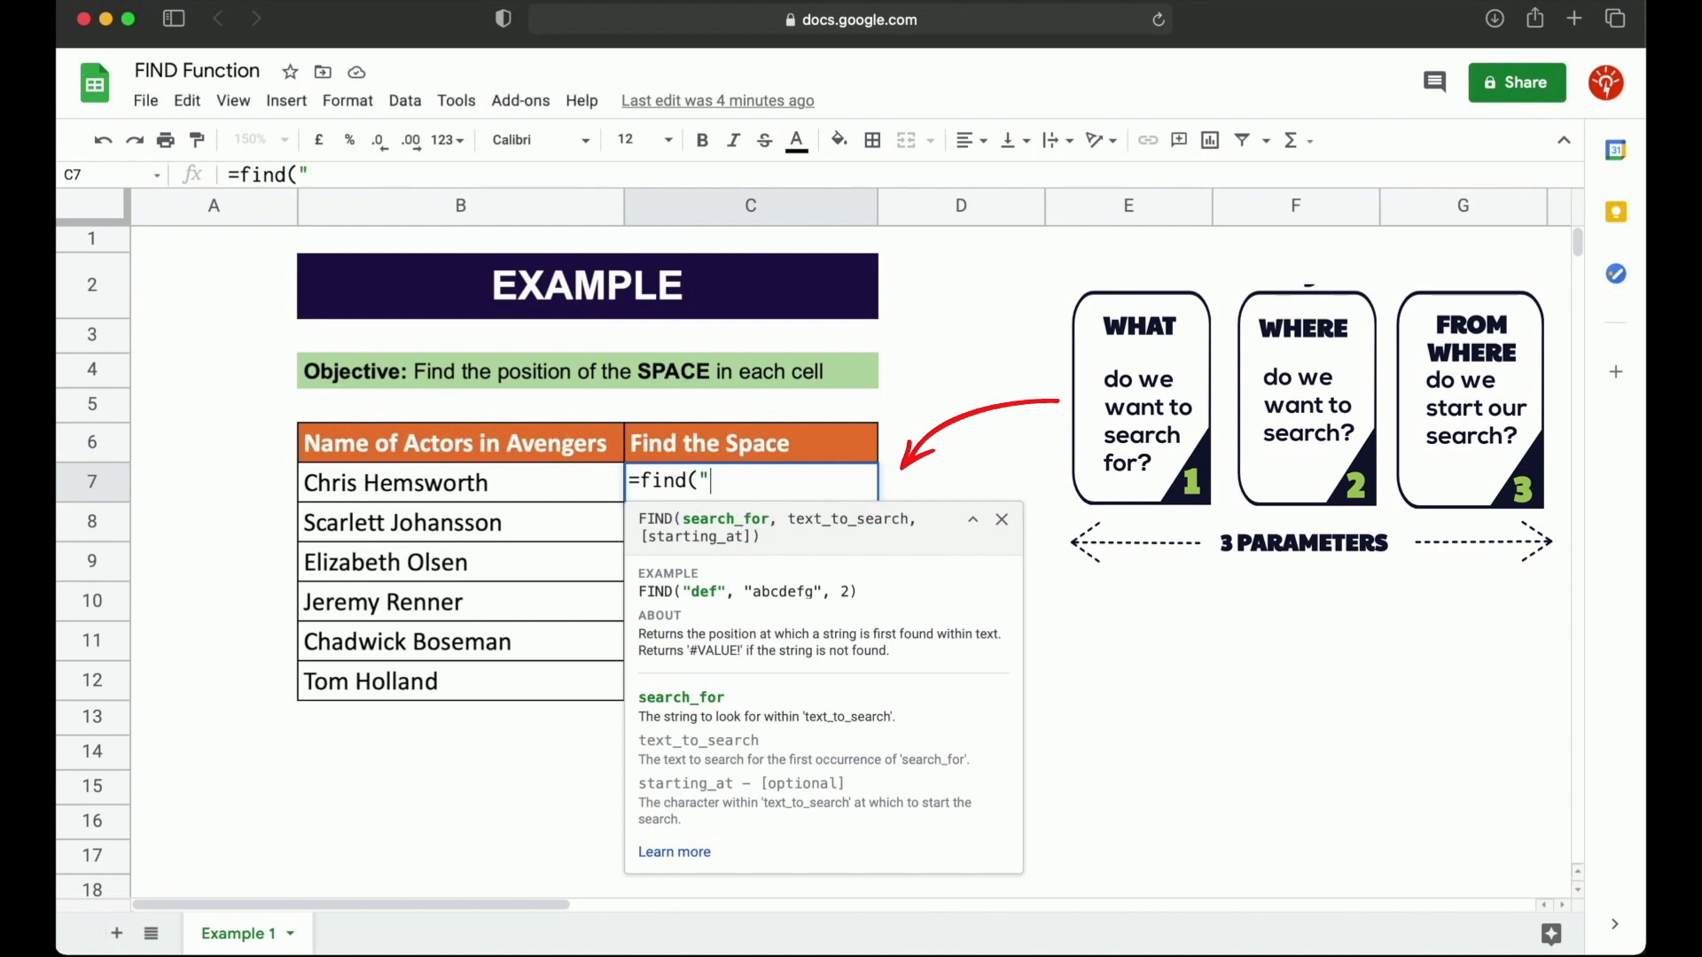
pyautogui.write(' ",')
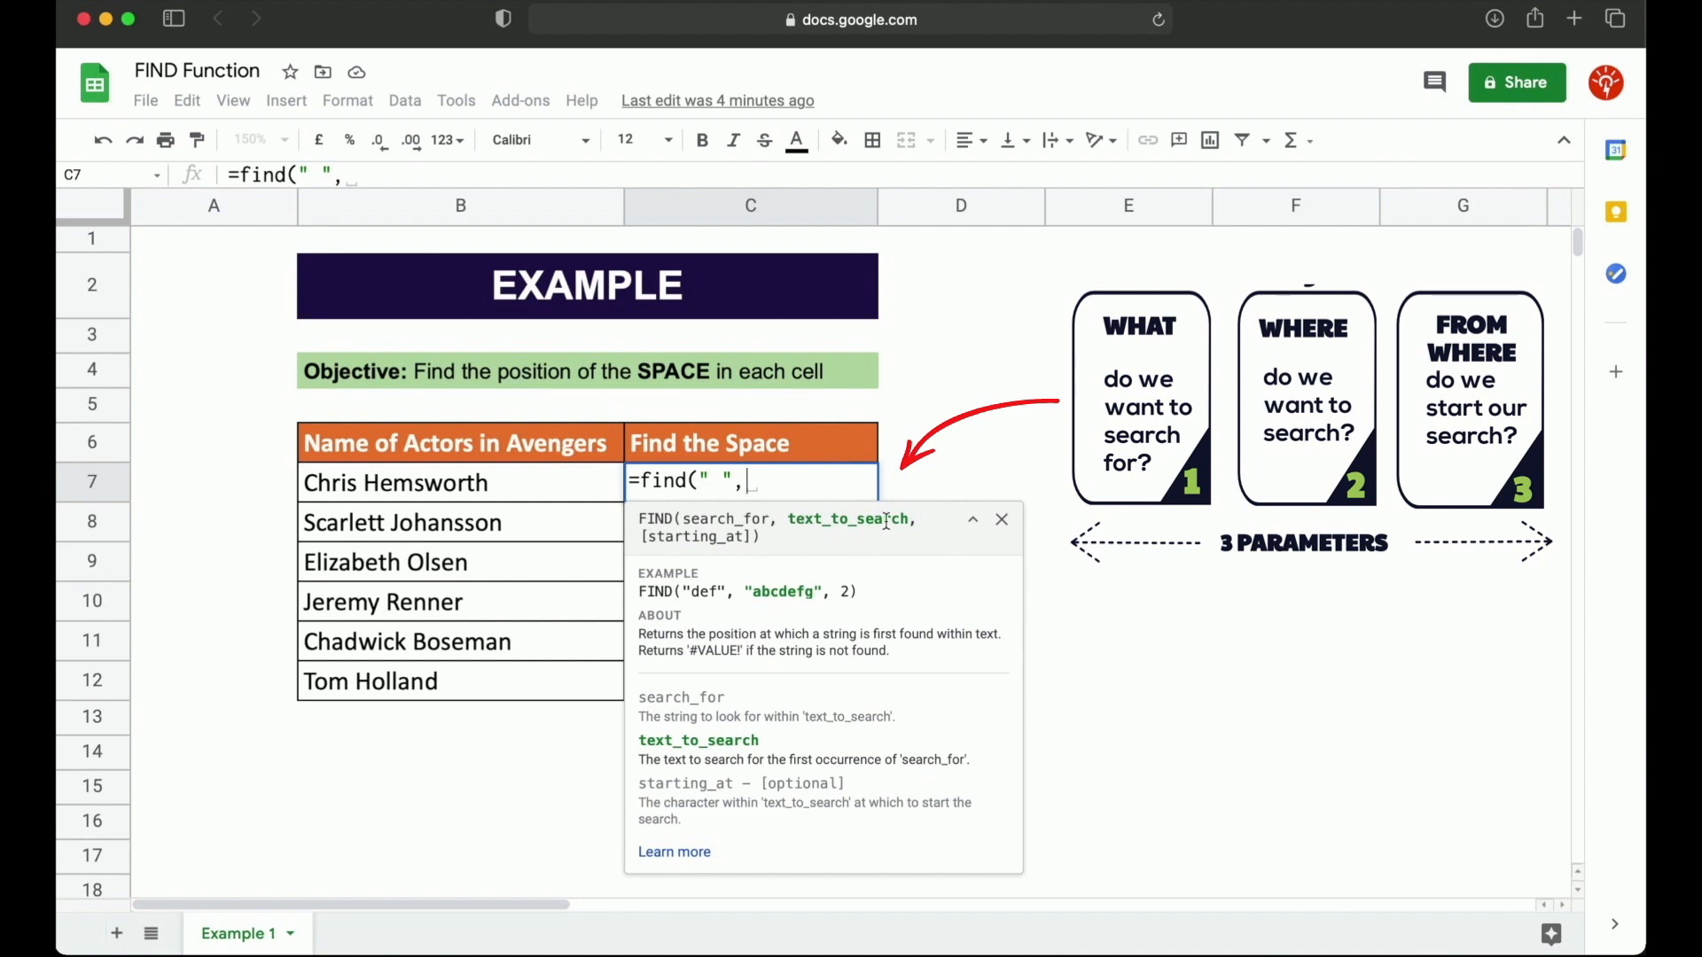
pyautogui.click(490, 485)
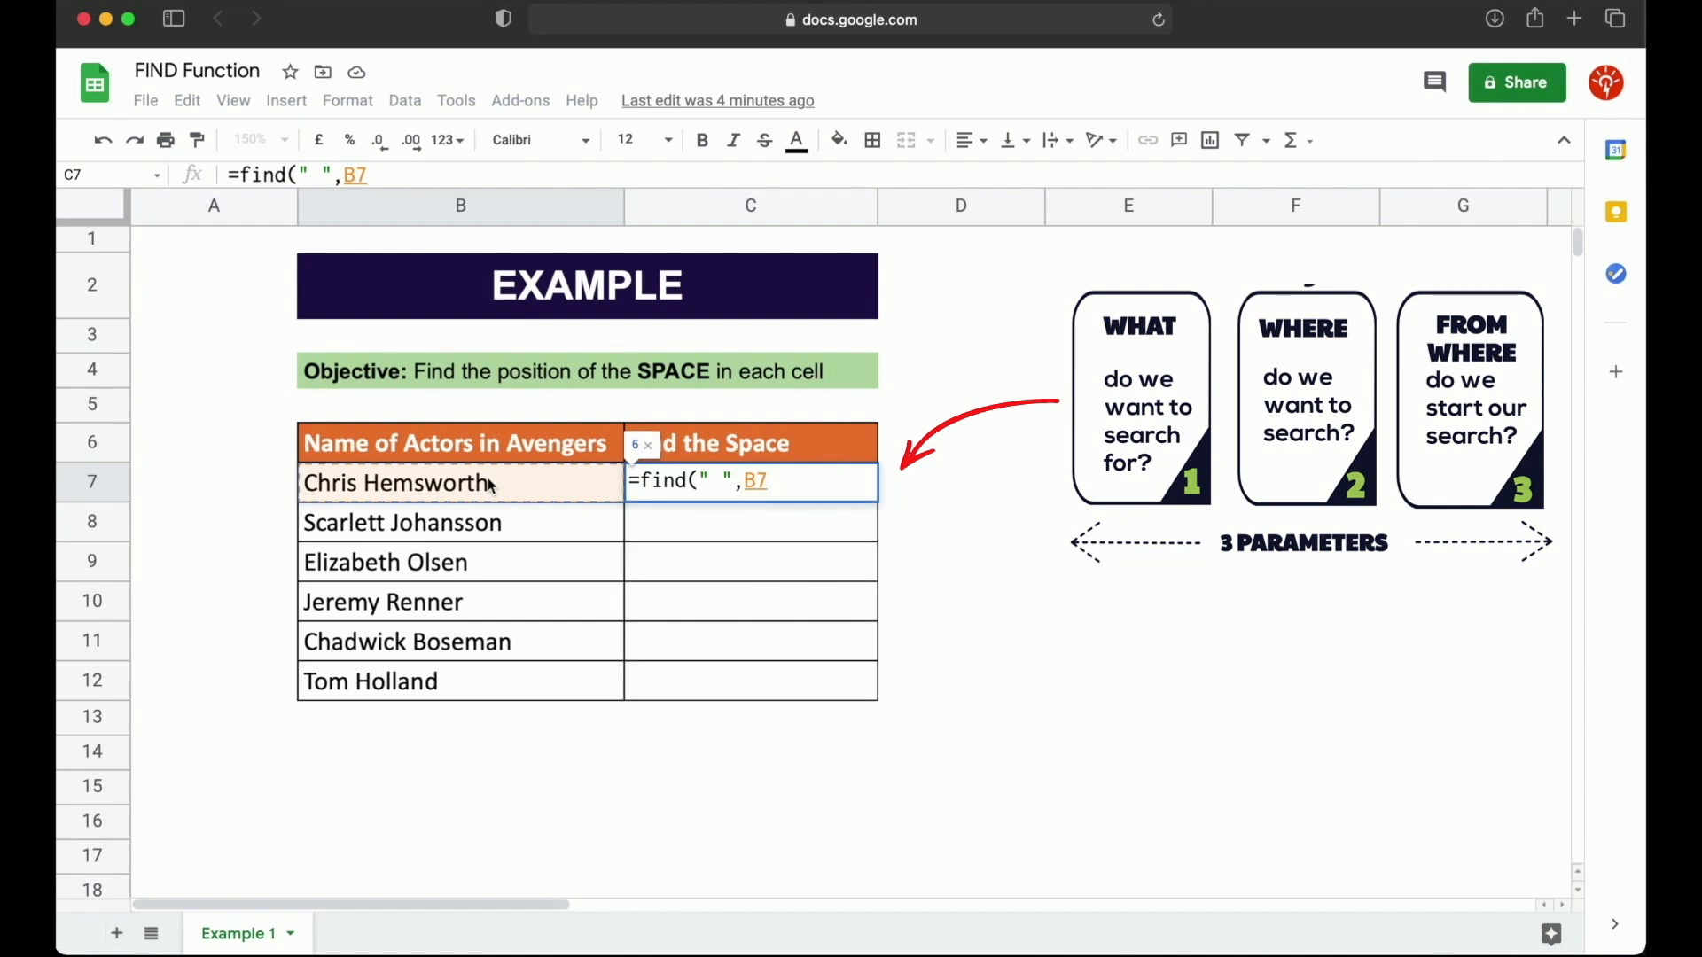
pyautogui.write(',')
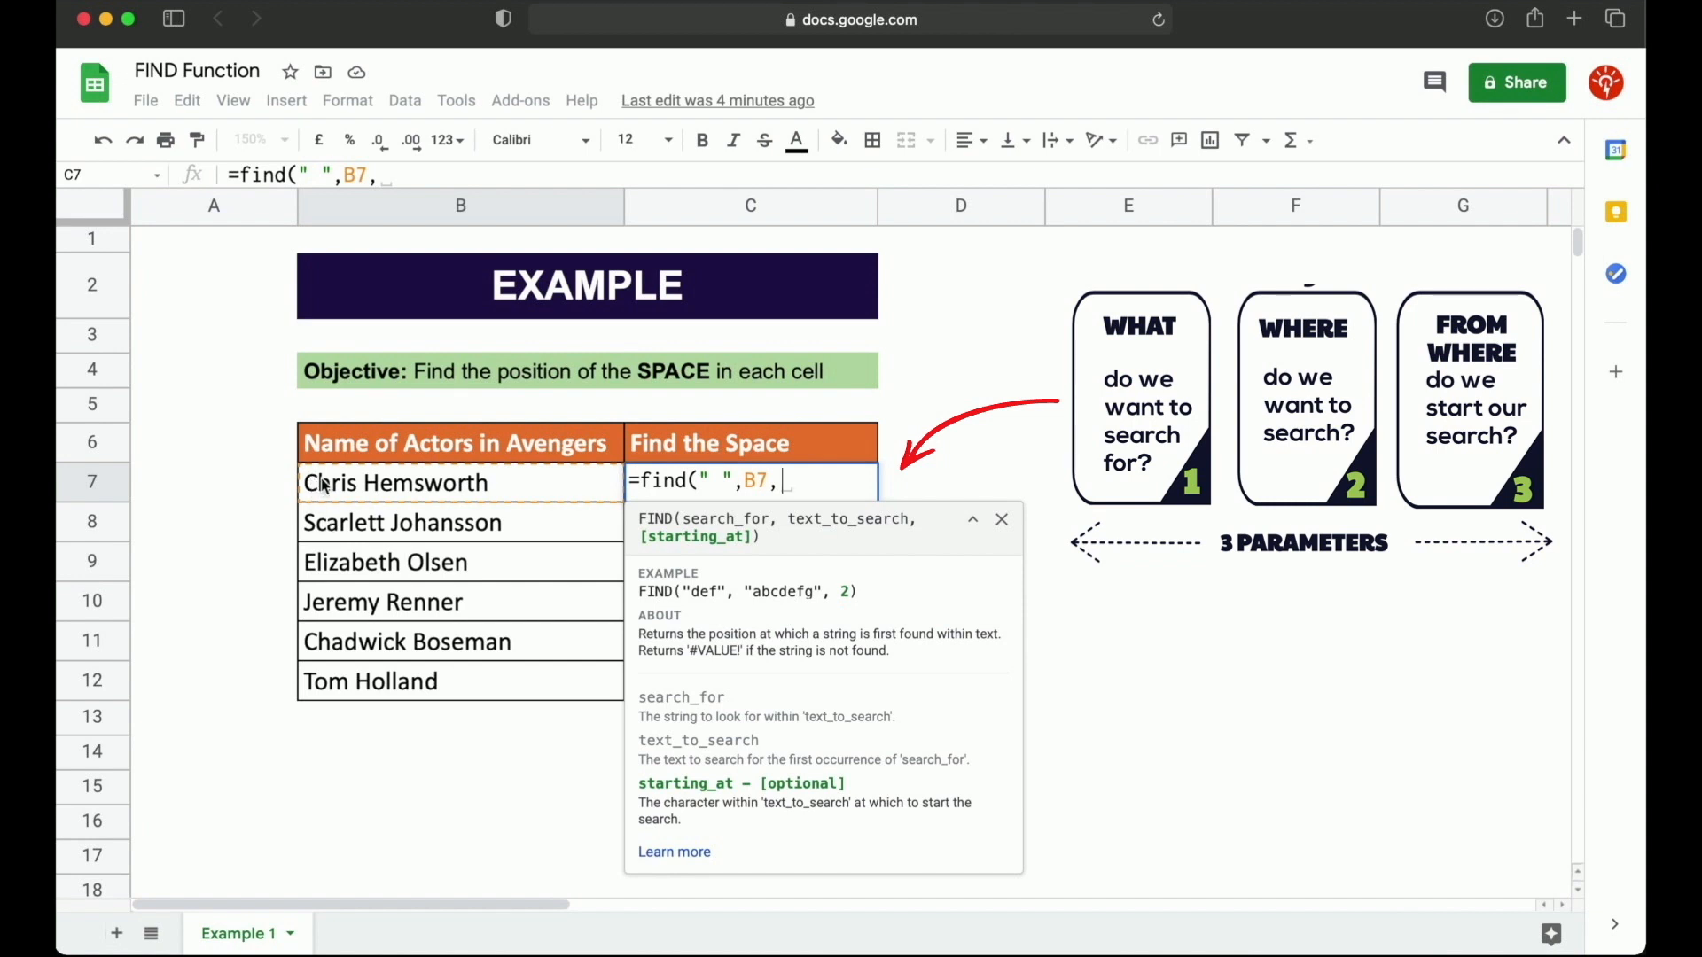
pyautogui.write('1')
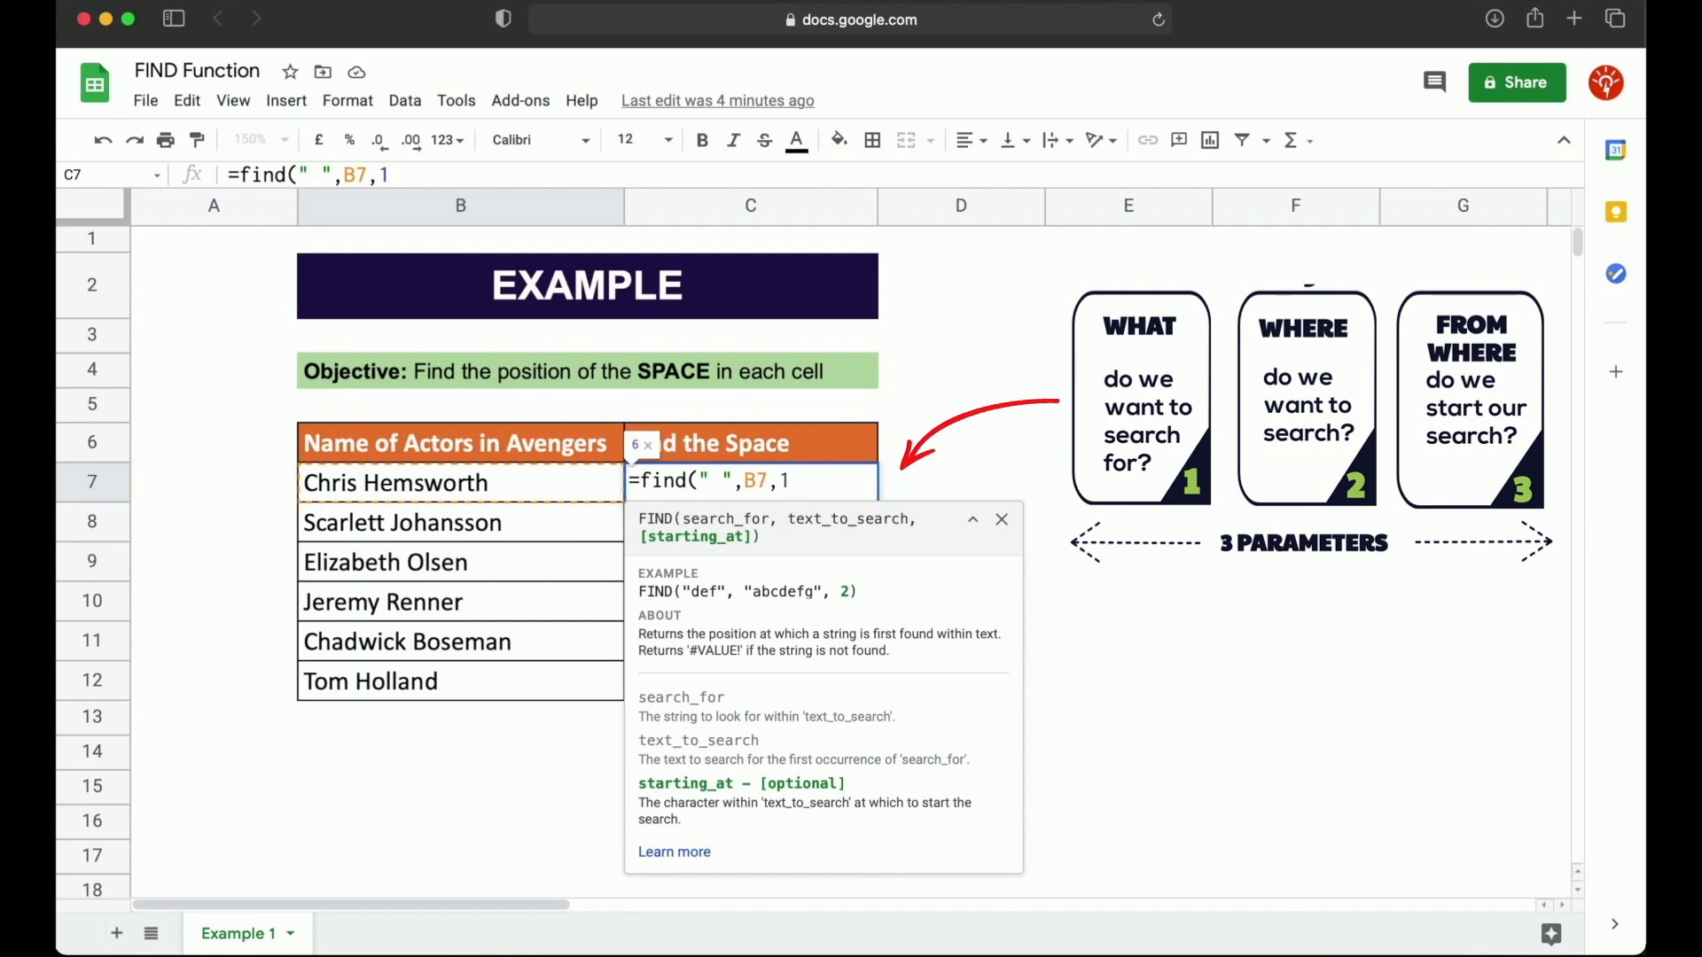
pyautogui.write(')')
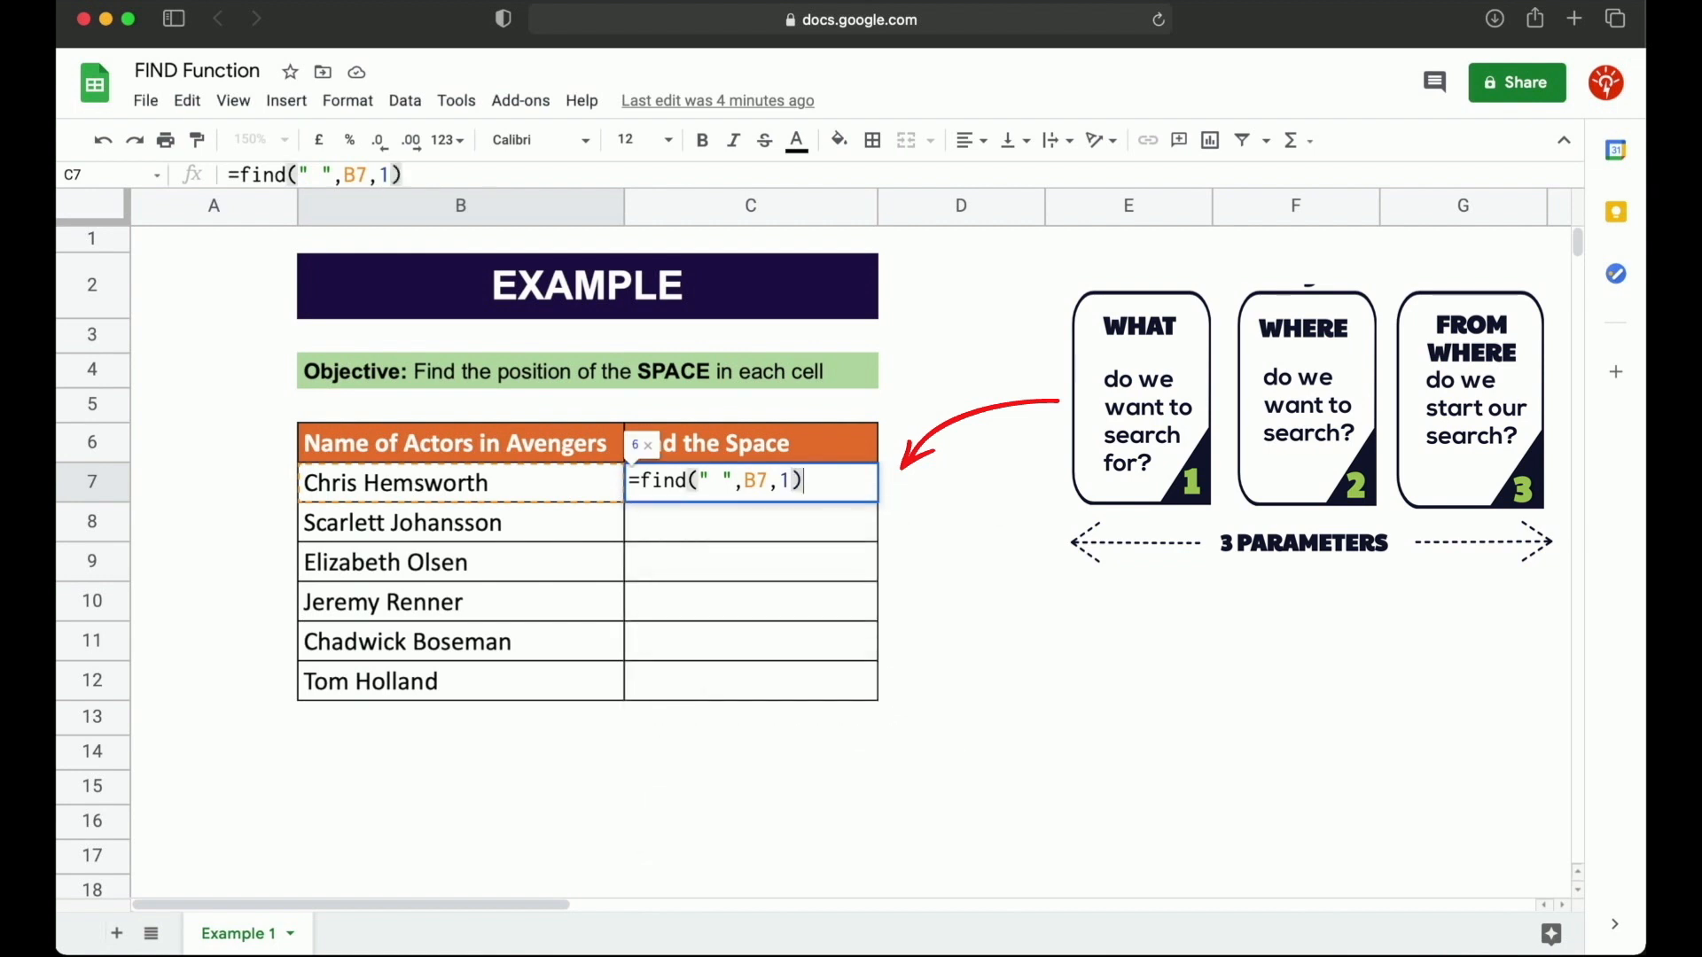
pyautogui.press('Return')
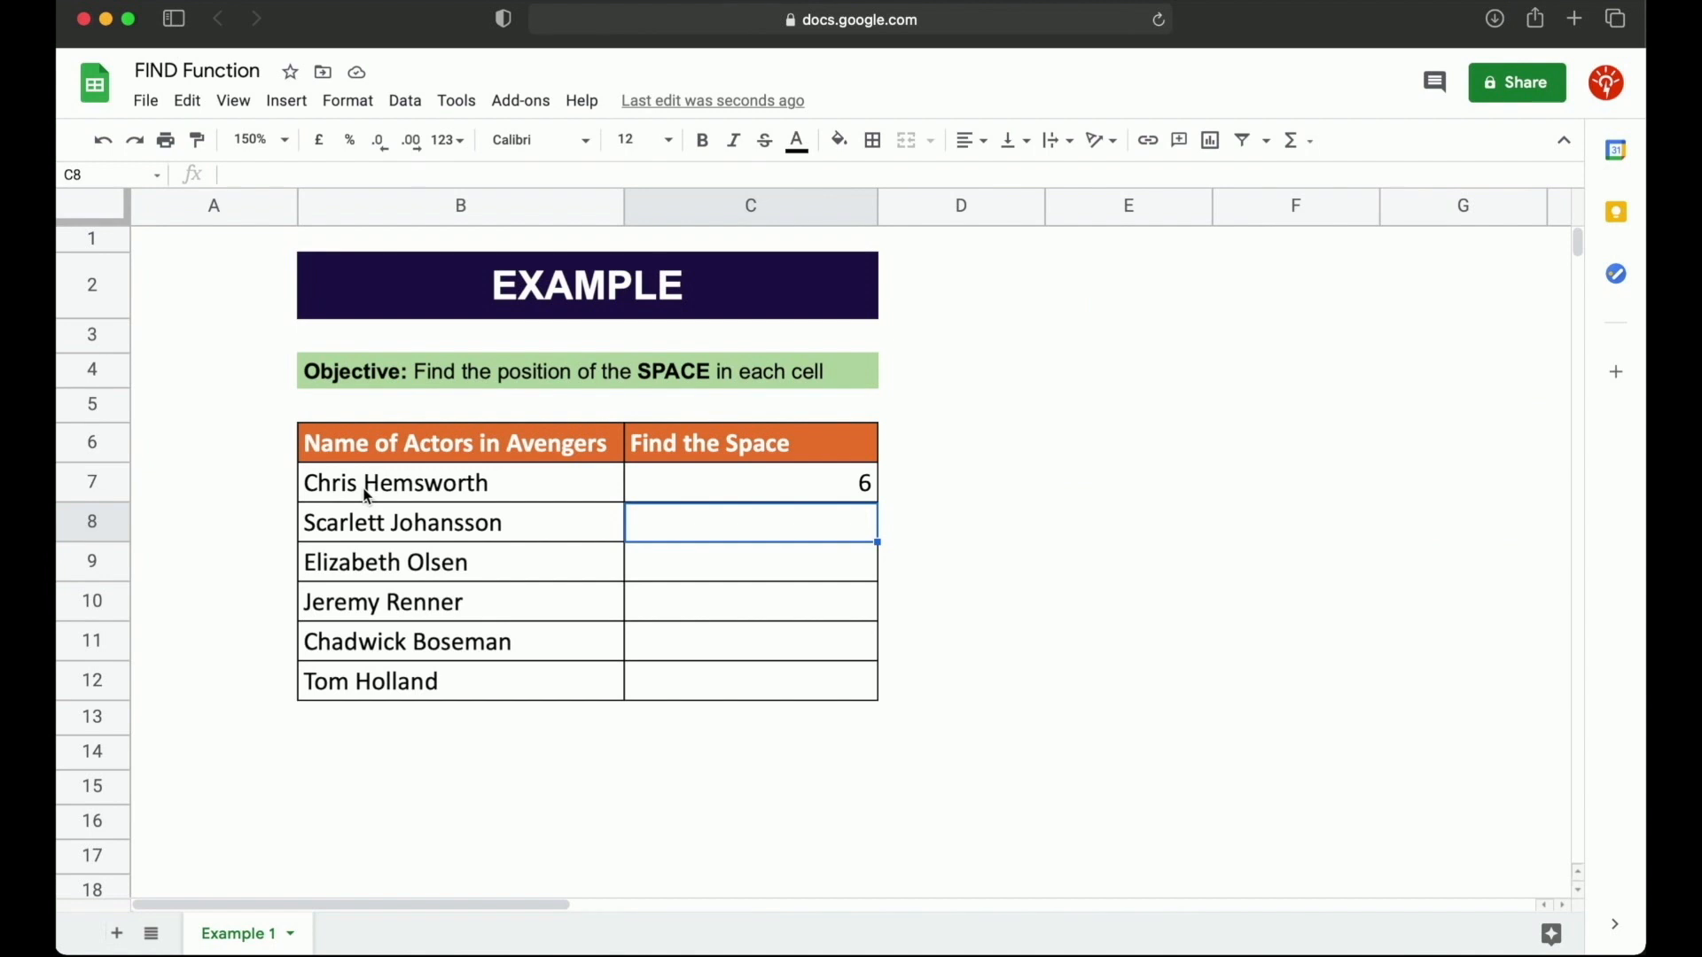
# - Fill the three-parameter FIND formula from C7 down to C12 and compare the results in rows 12 and 10 with their names
pyautogui.click(870, 501)
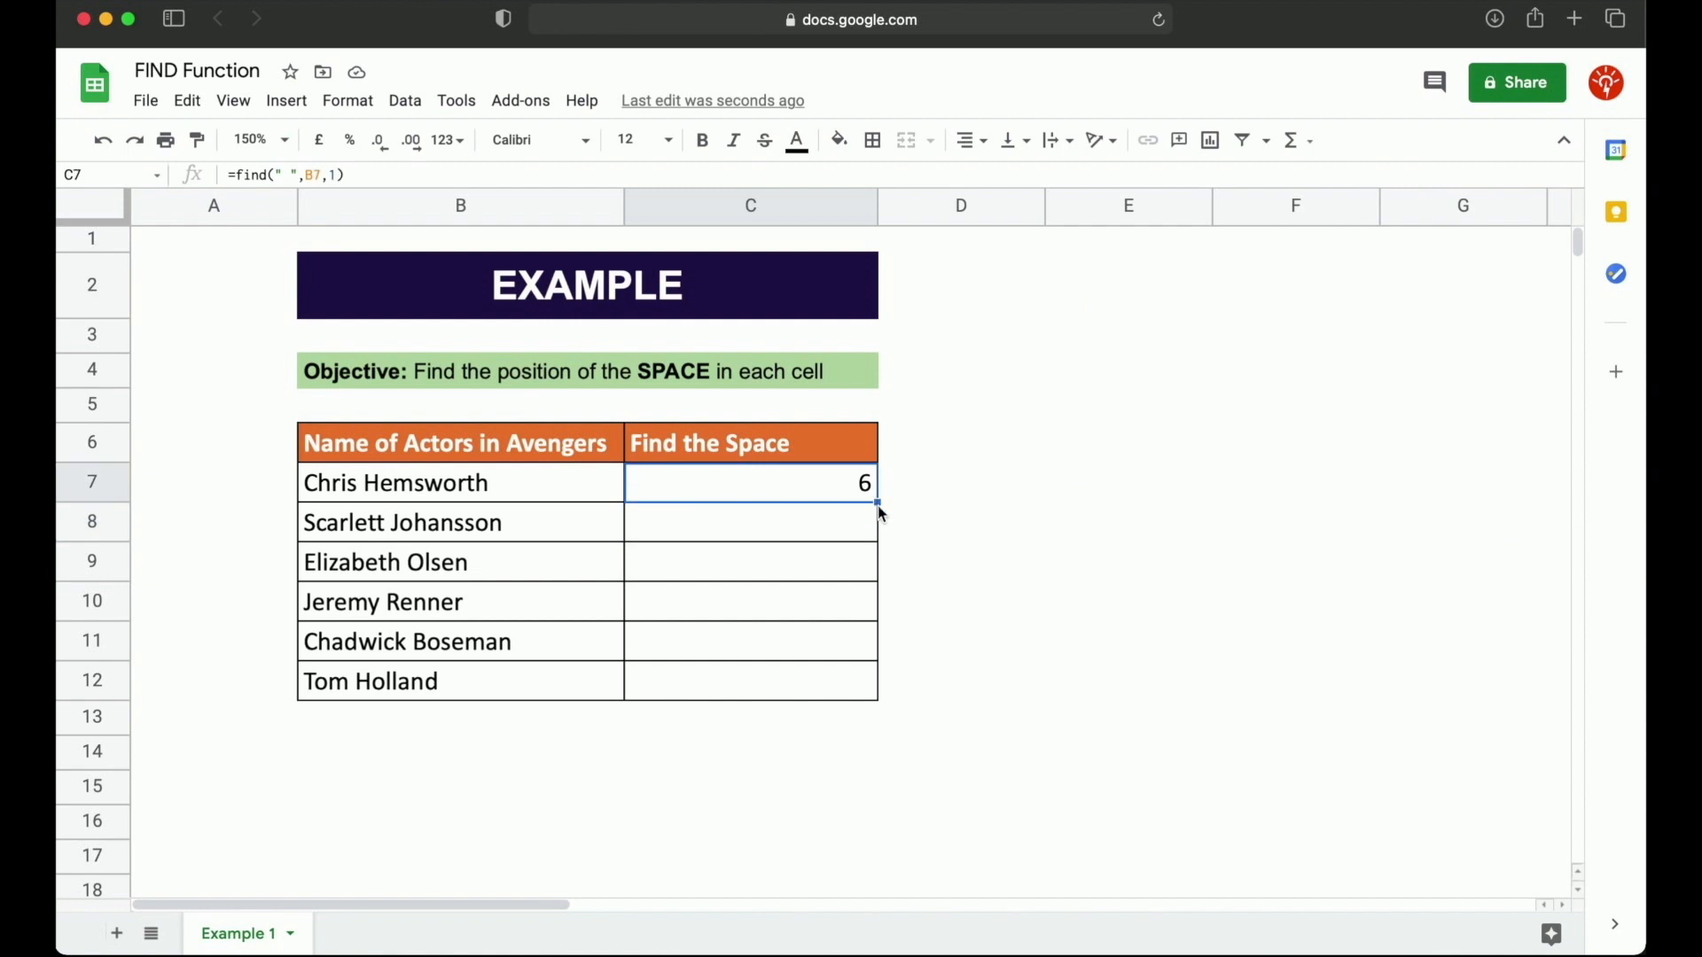
pyautogui.moveTo(877, 503); pyautogui.dragTo(866, 700)
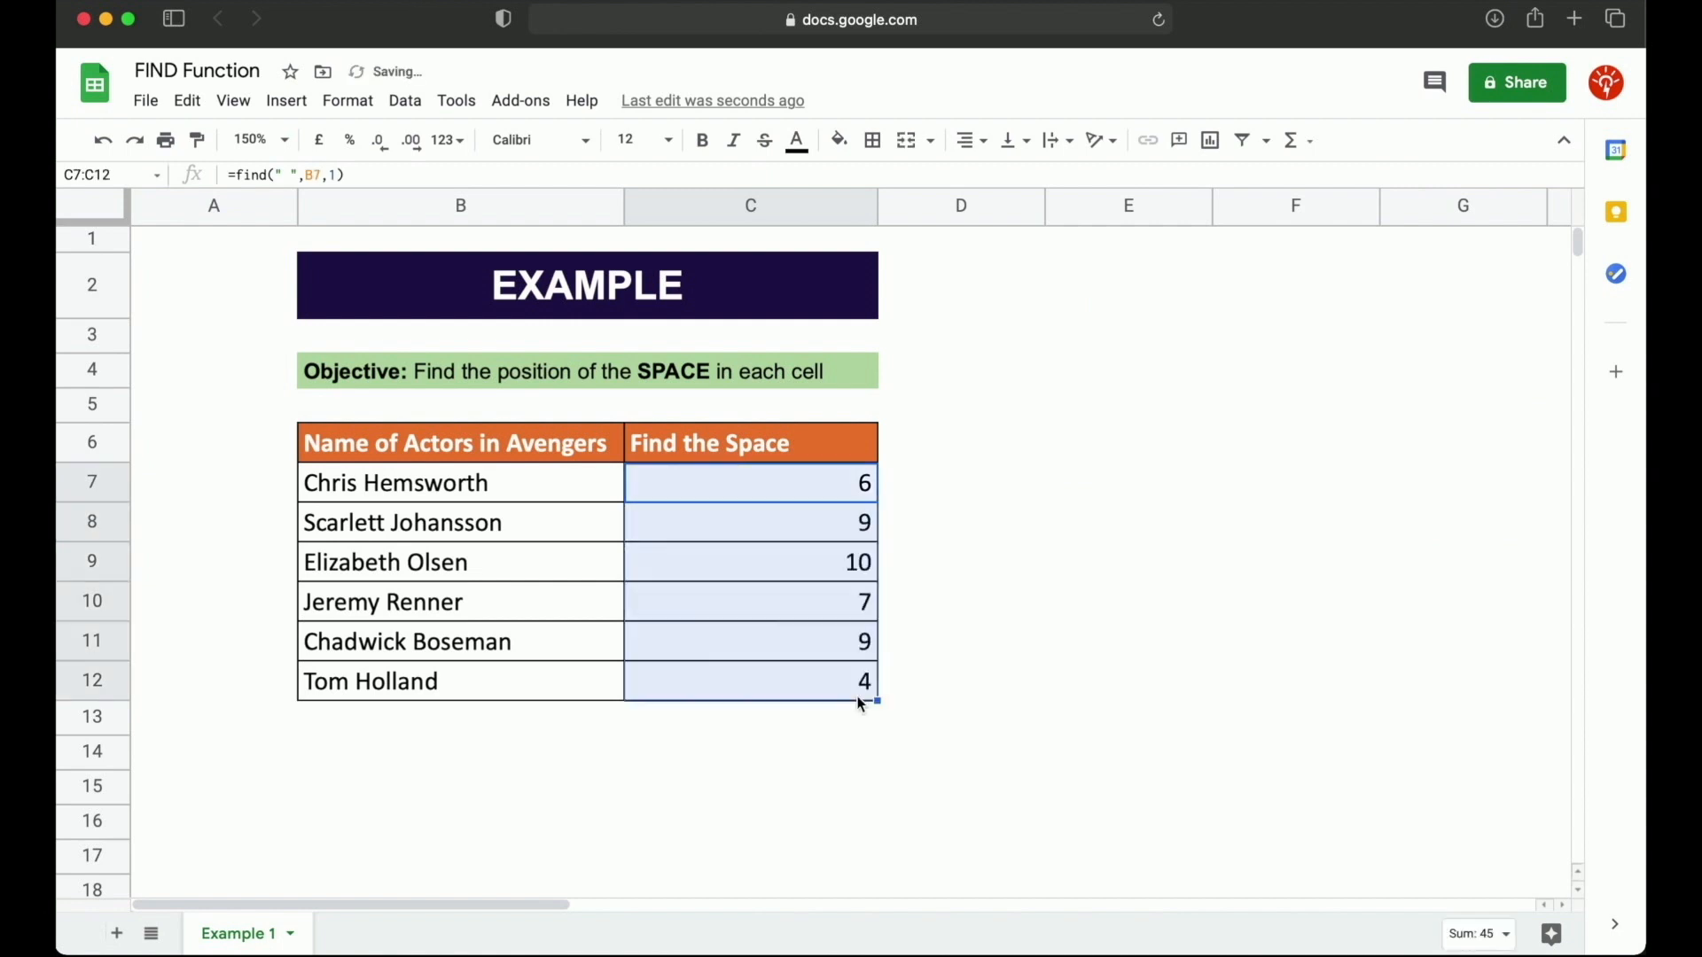
pyautogui.click(840, 666)
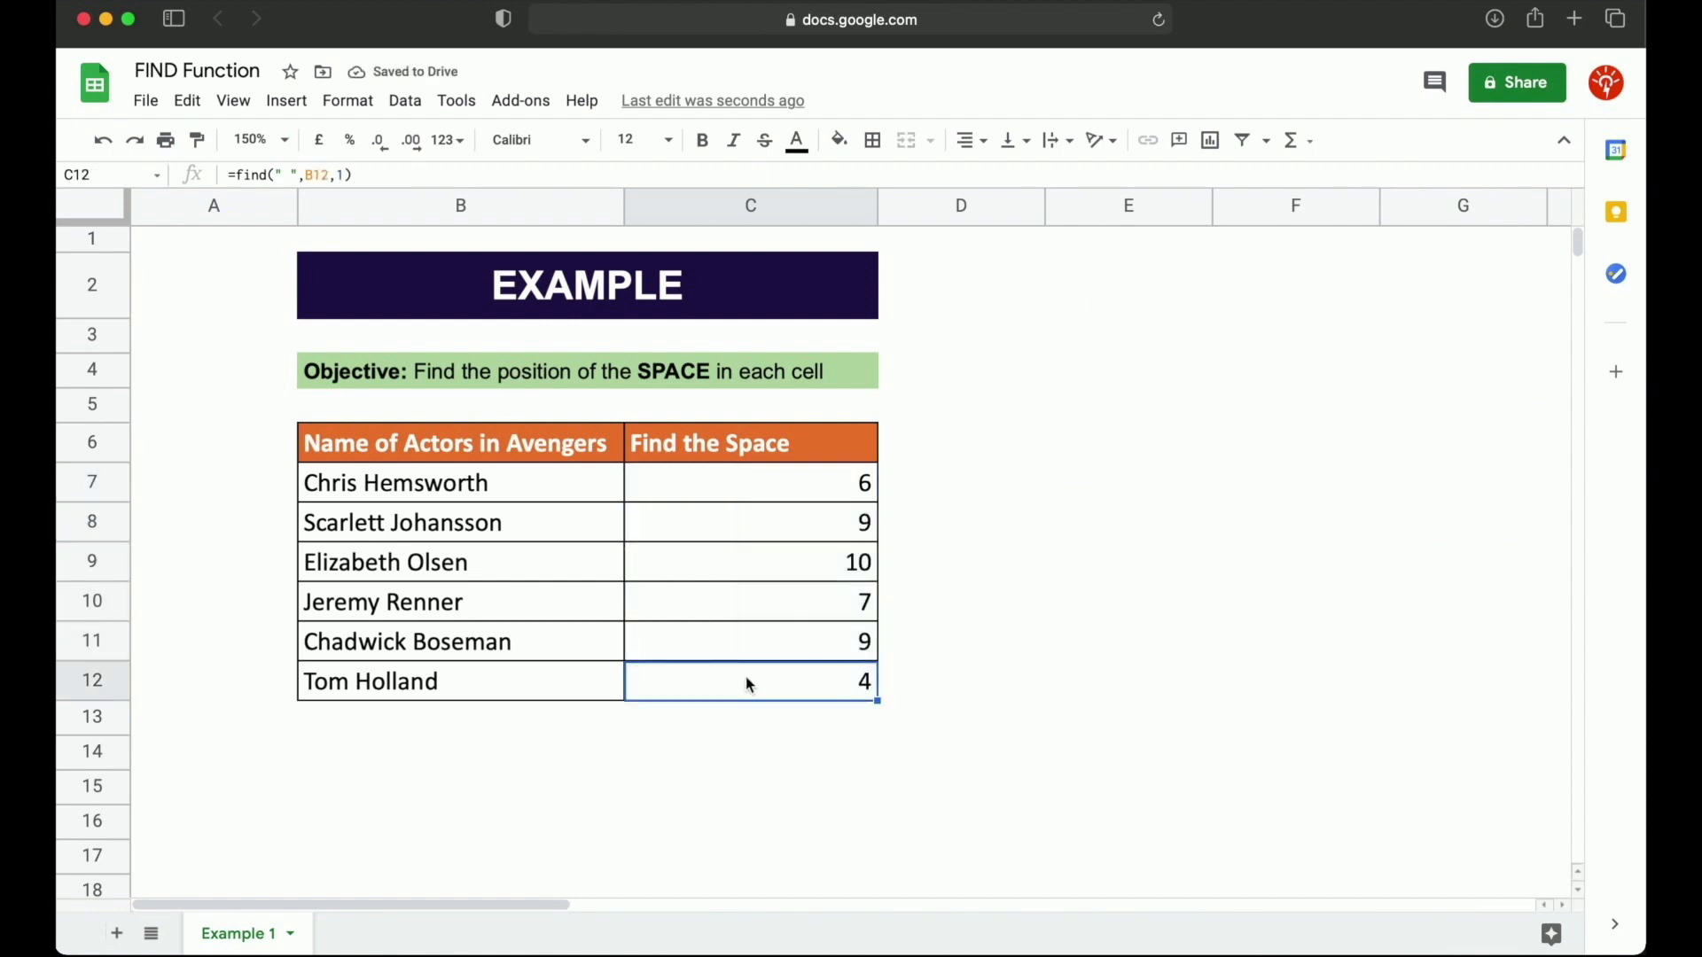
pyautogui.click(314, 695)
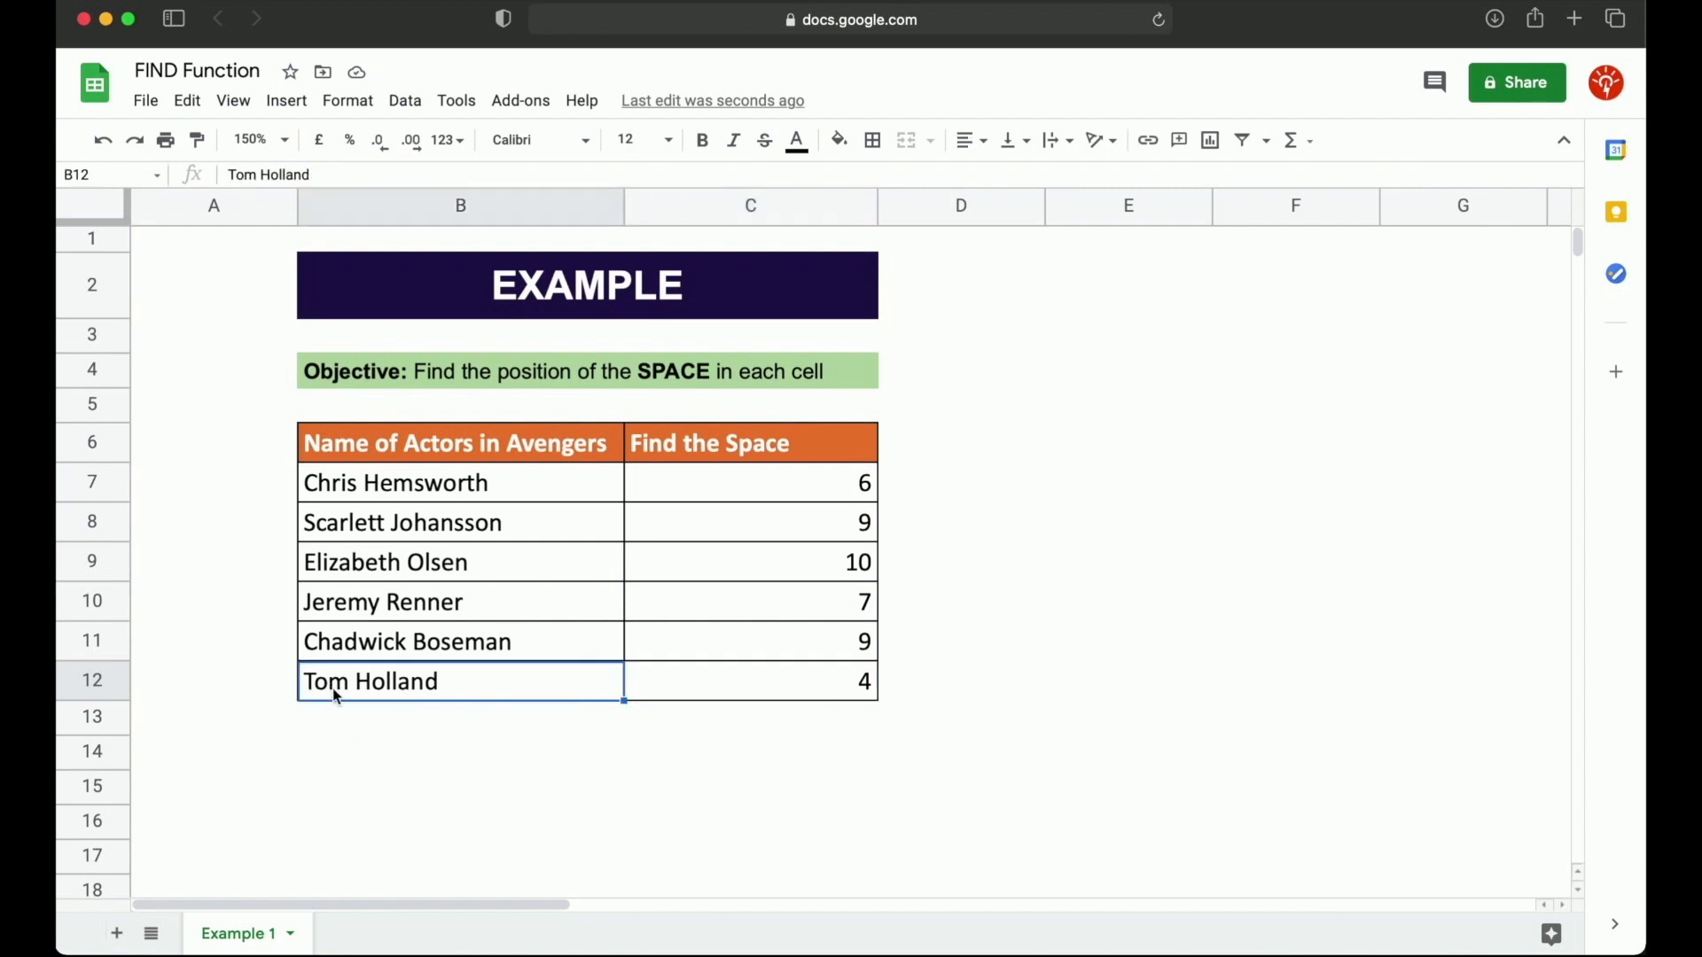
pyautogui.click(795, 682)
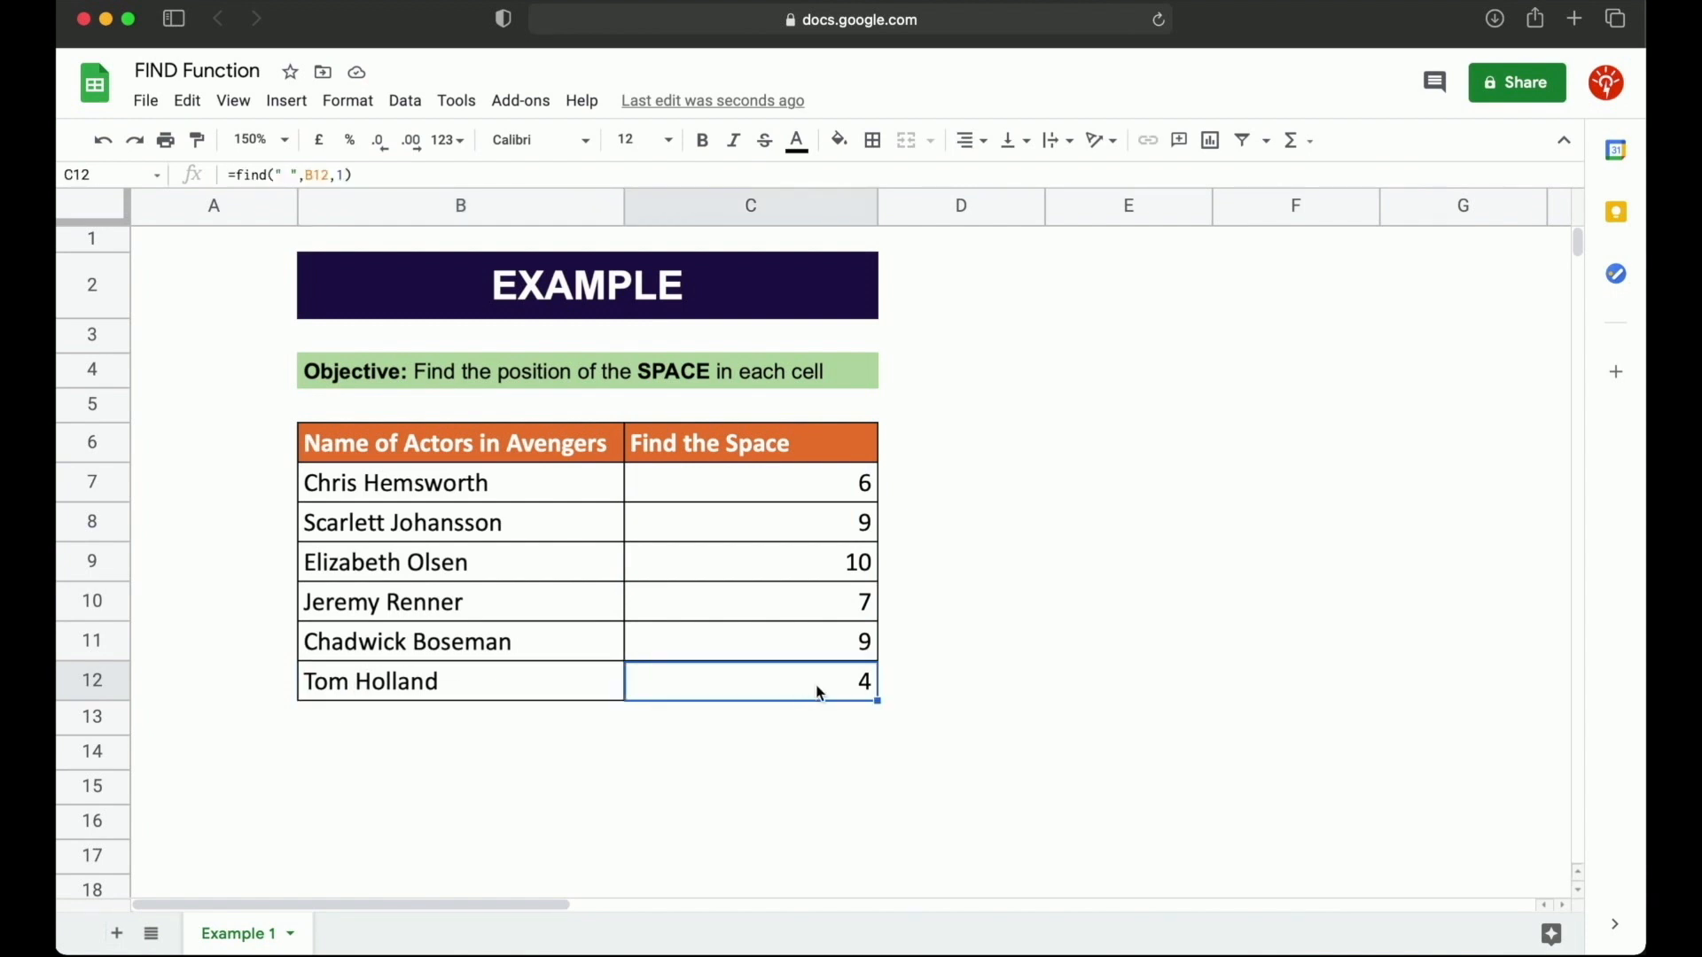
pyautogui.click(351, 615)
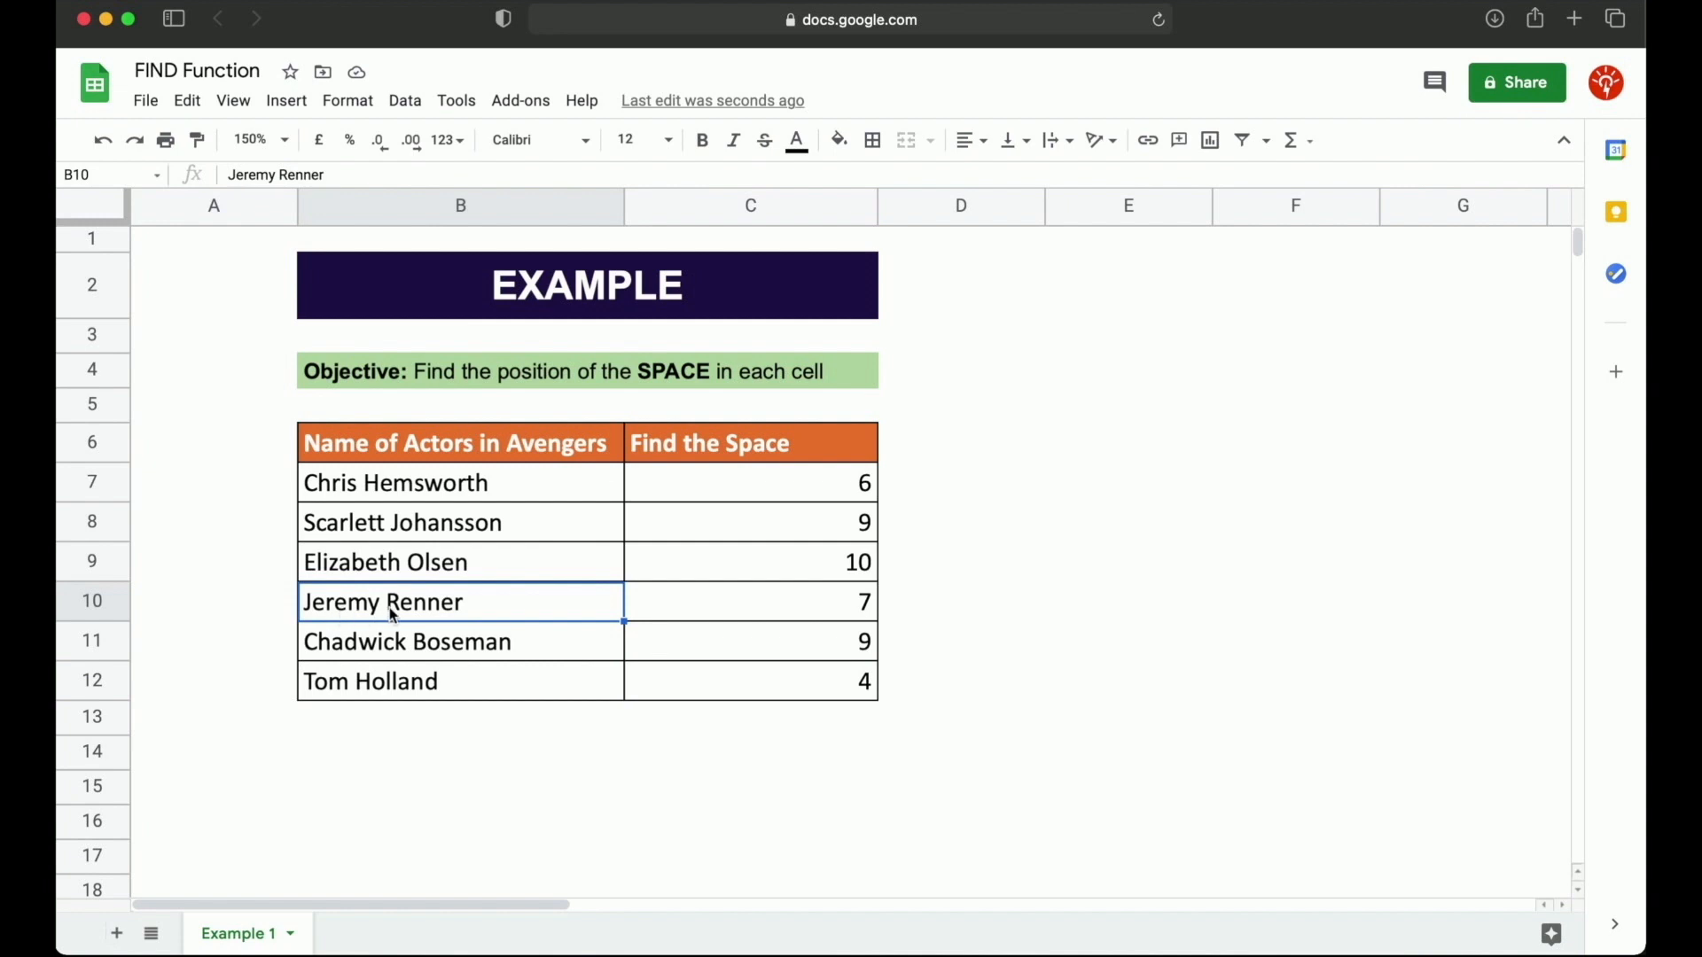
pyautogui.click(844, 620)
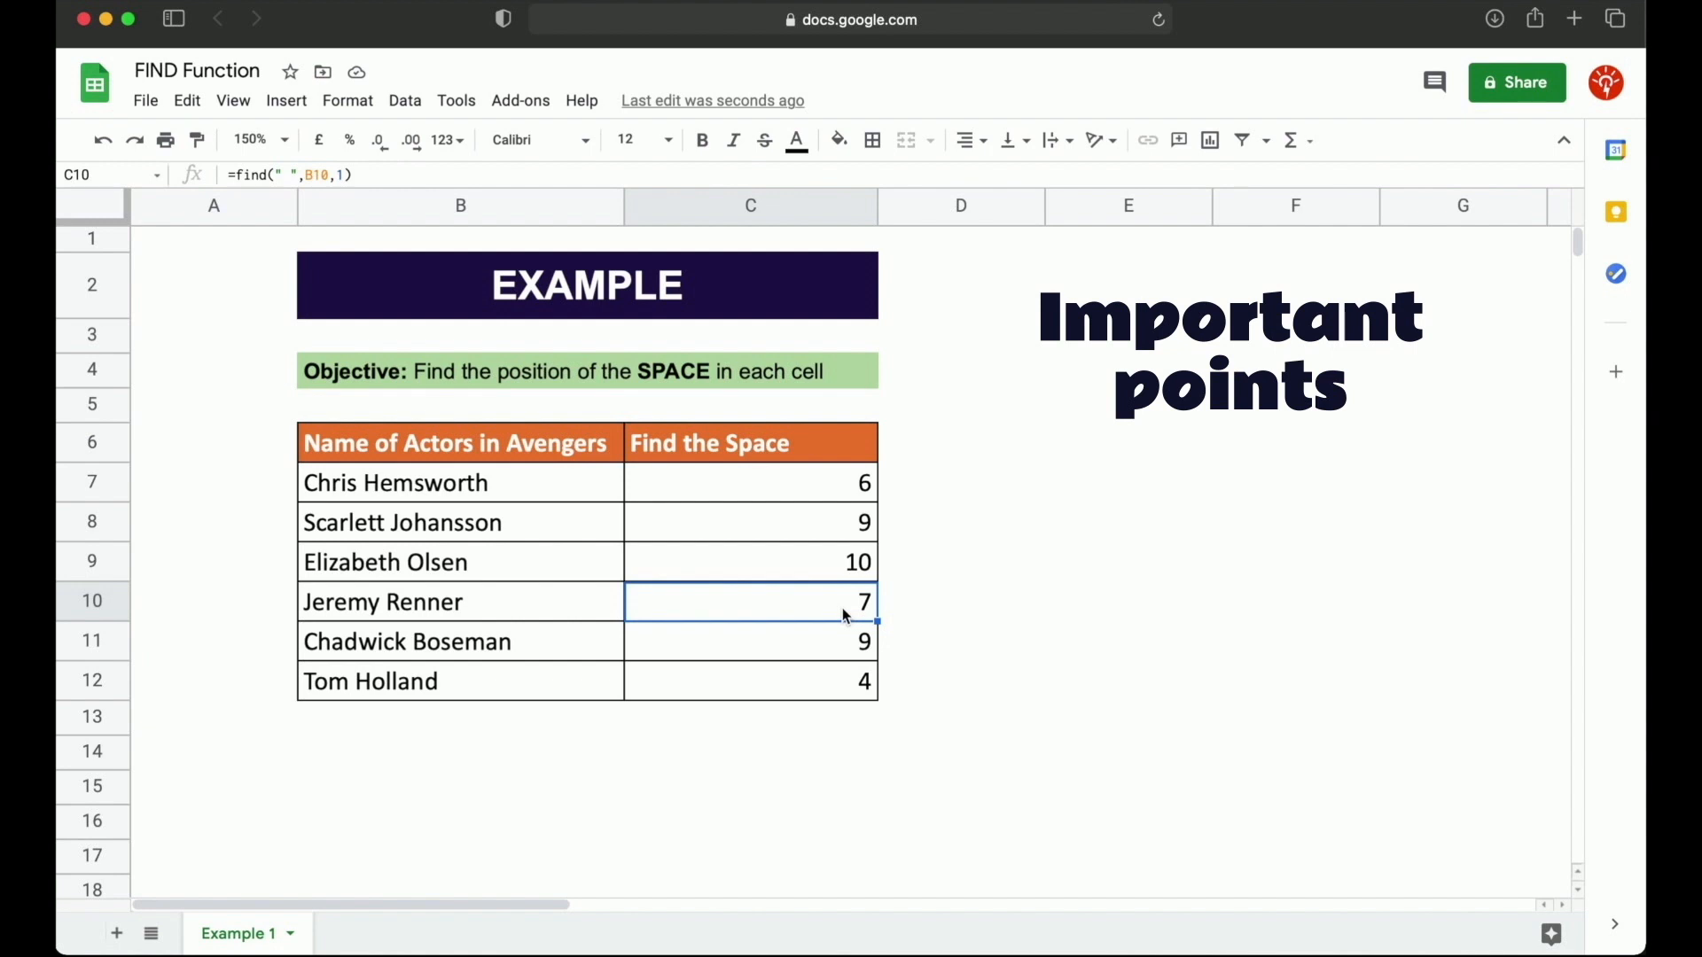
pyautogui.click(753, 456)
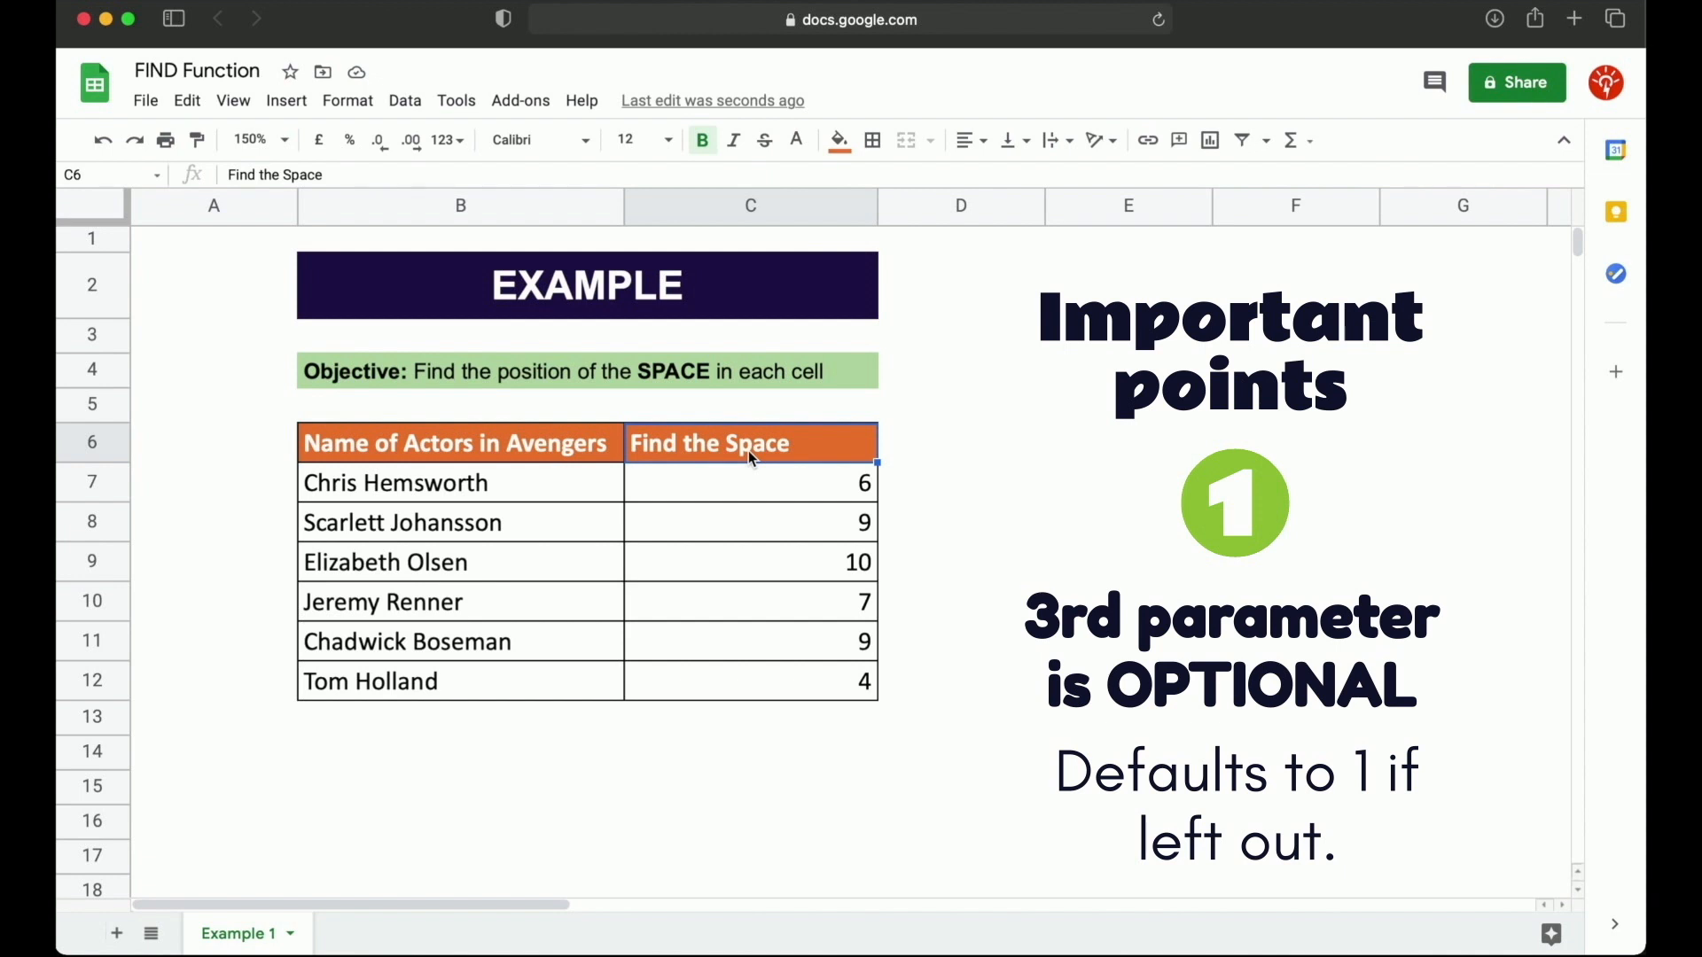
# - Replace the formula in C7 with =find(" ",B7), leaving out the optional starting position
pyautogui.click(824, 493)
pyautogui.press('Delete')
pyautogui.write('=find')
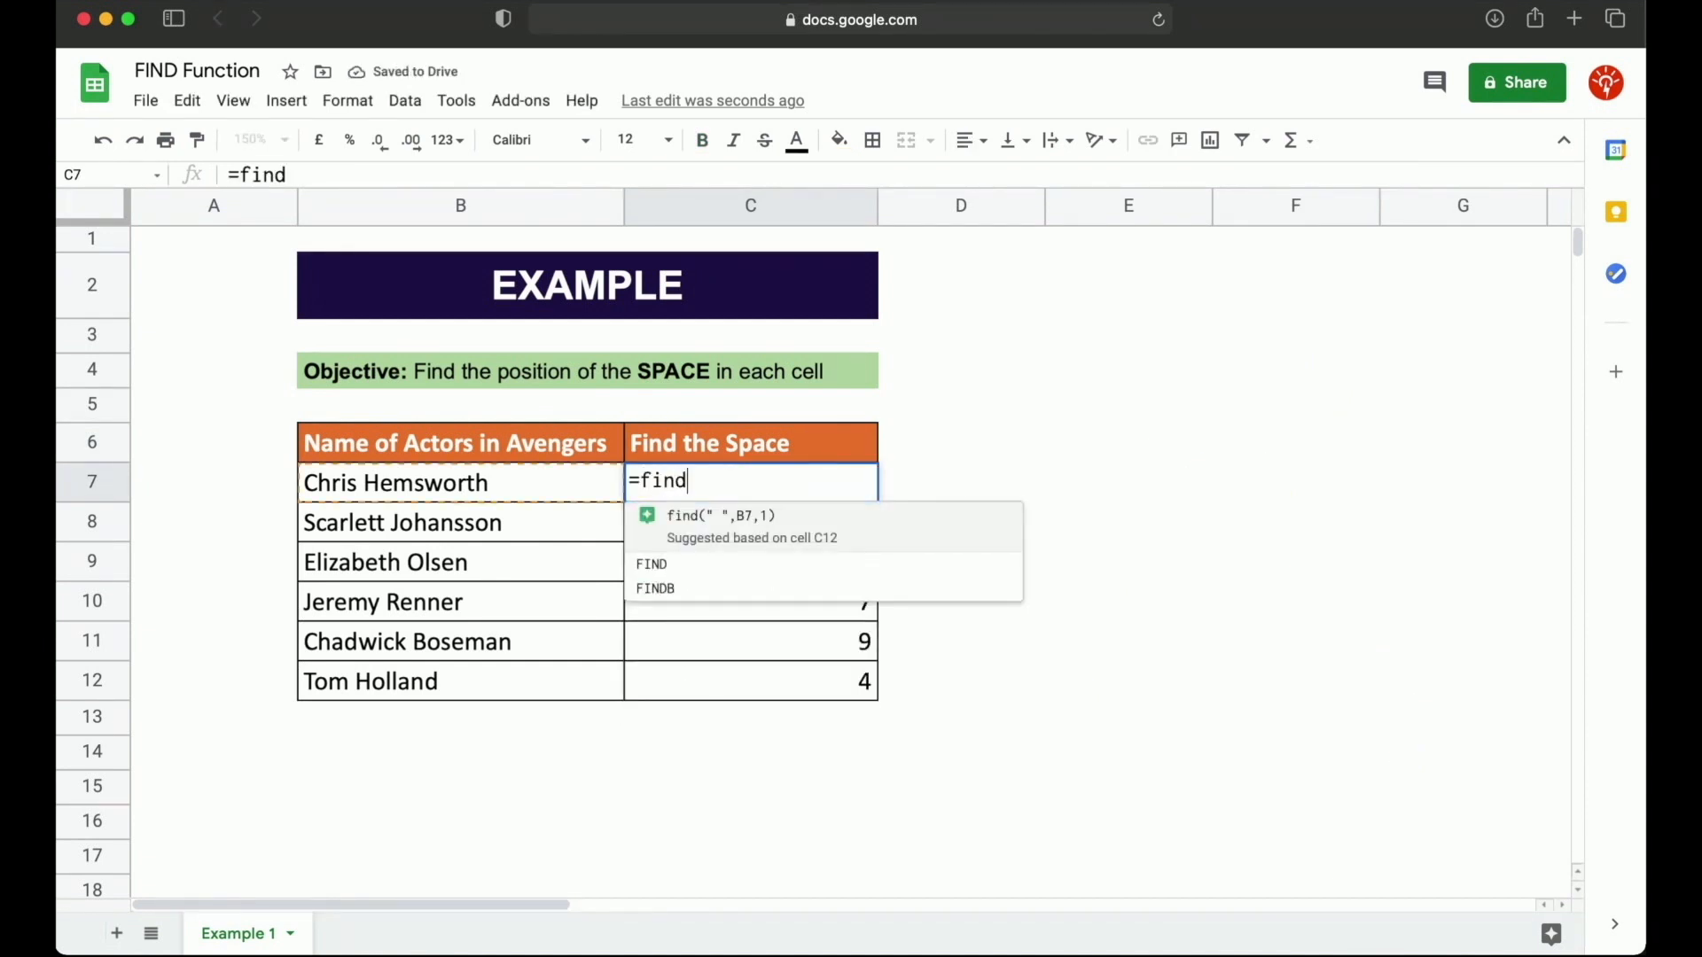
pyautogui.write('(')
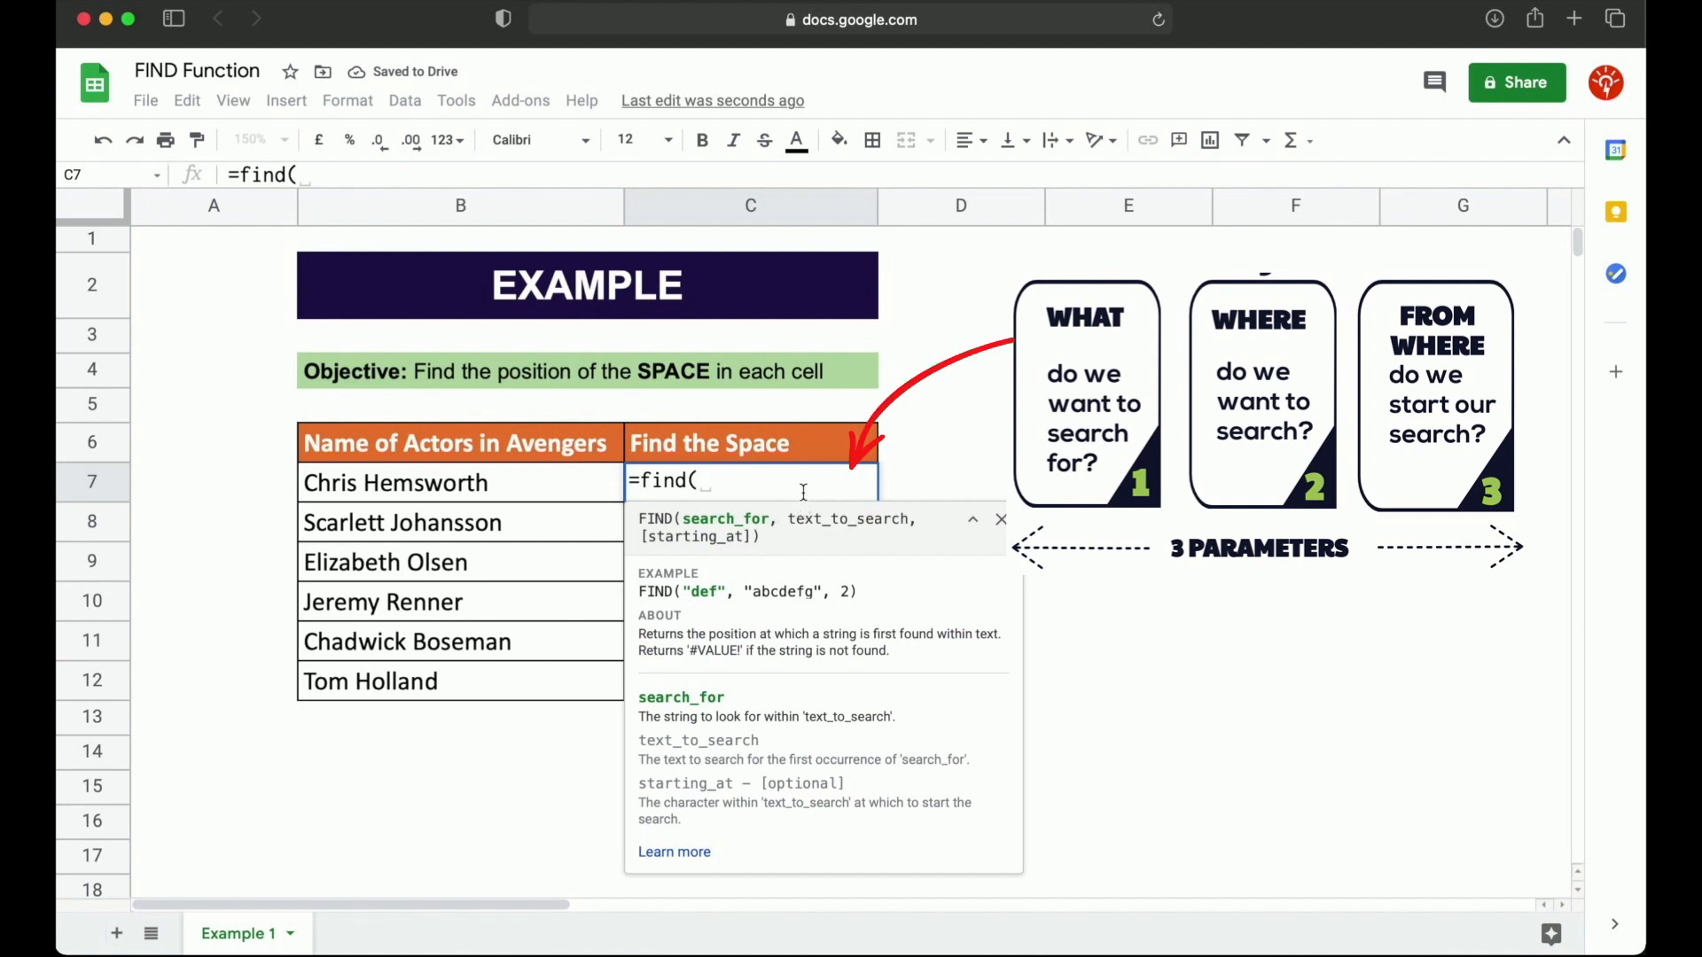
pyautogui.write('" ",')
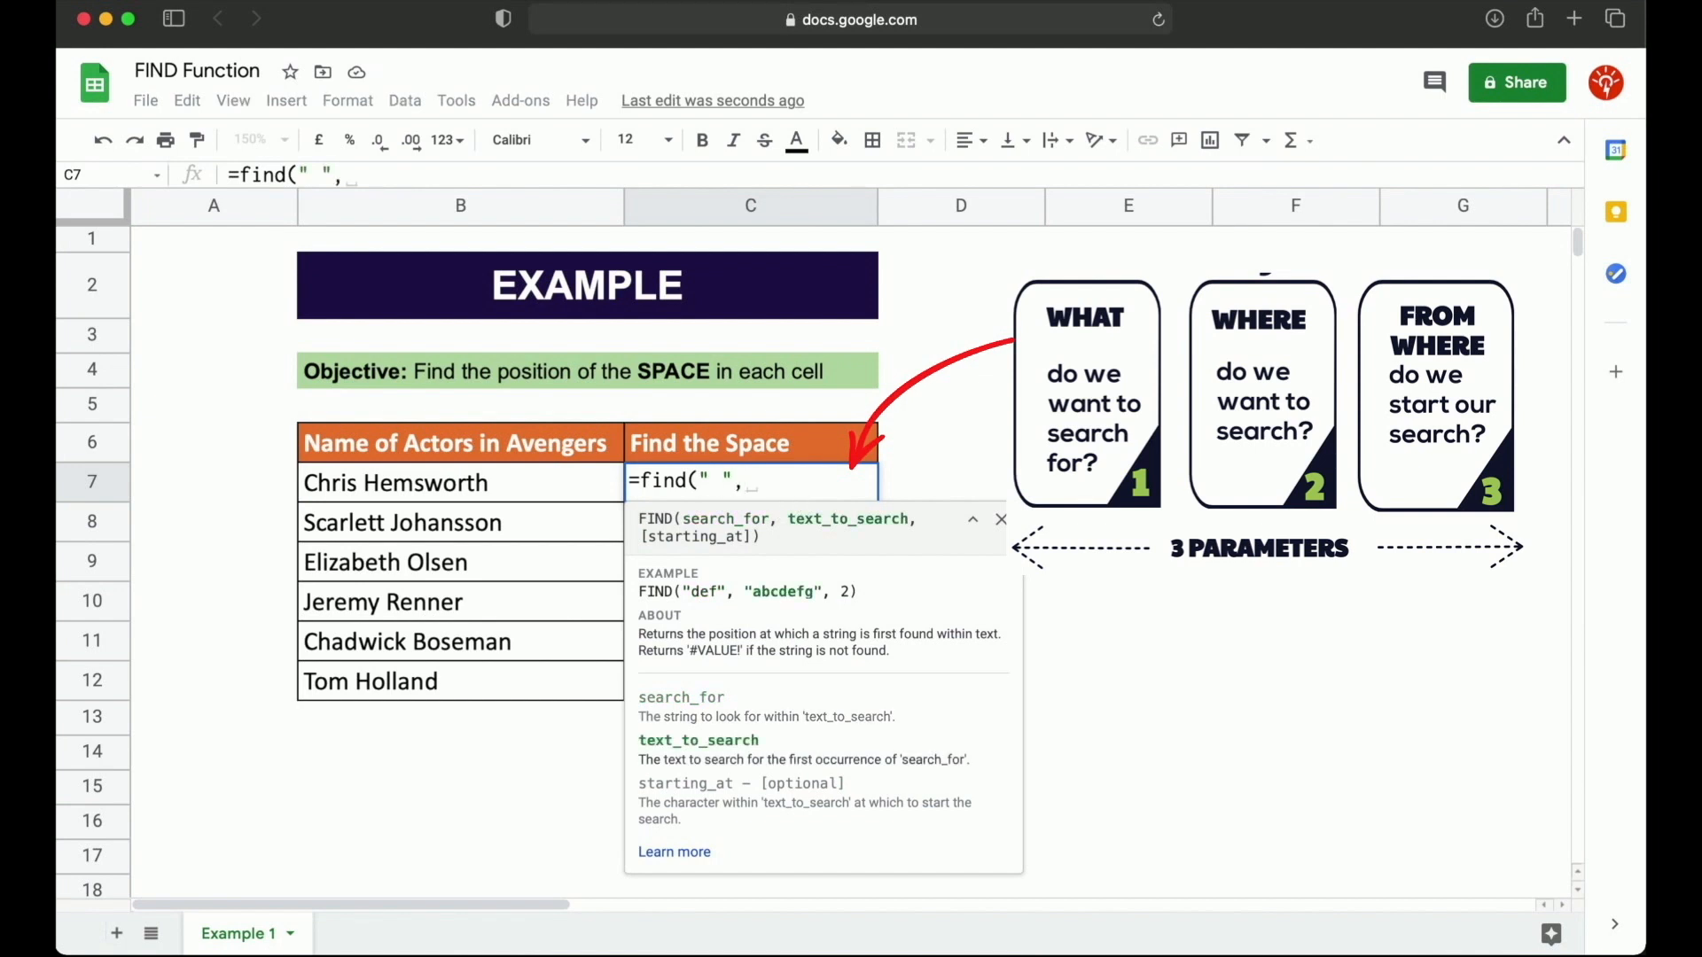
pyautogui.click(463, 498)
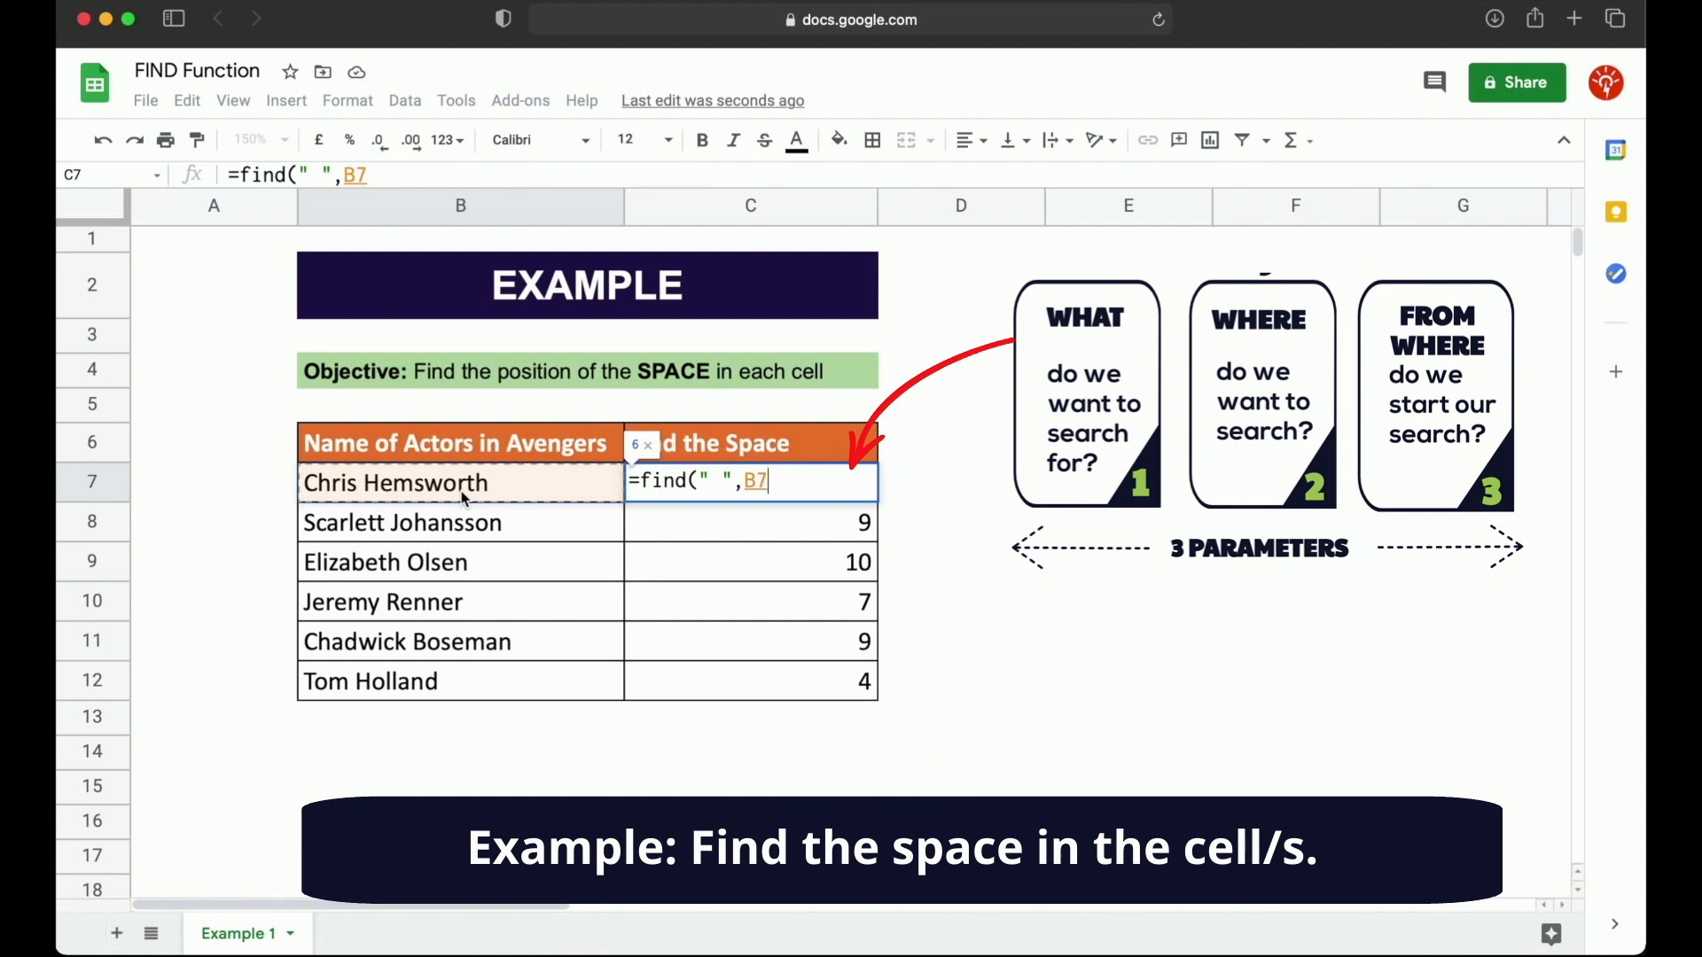
pyautogui.write(')')
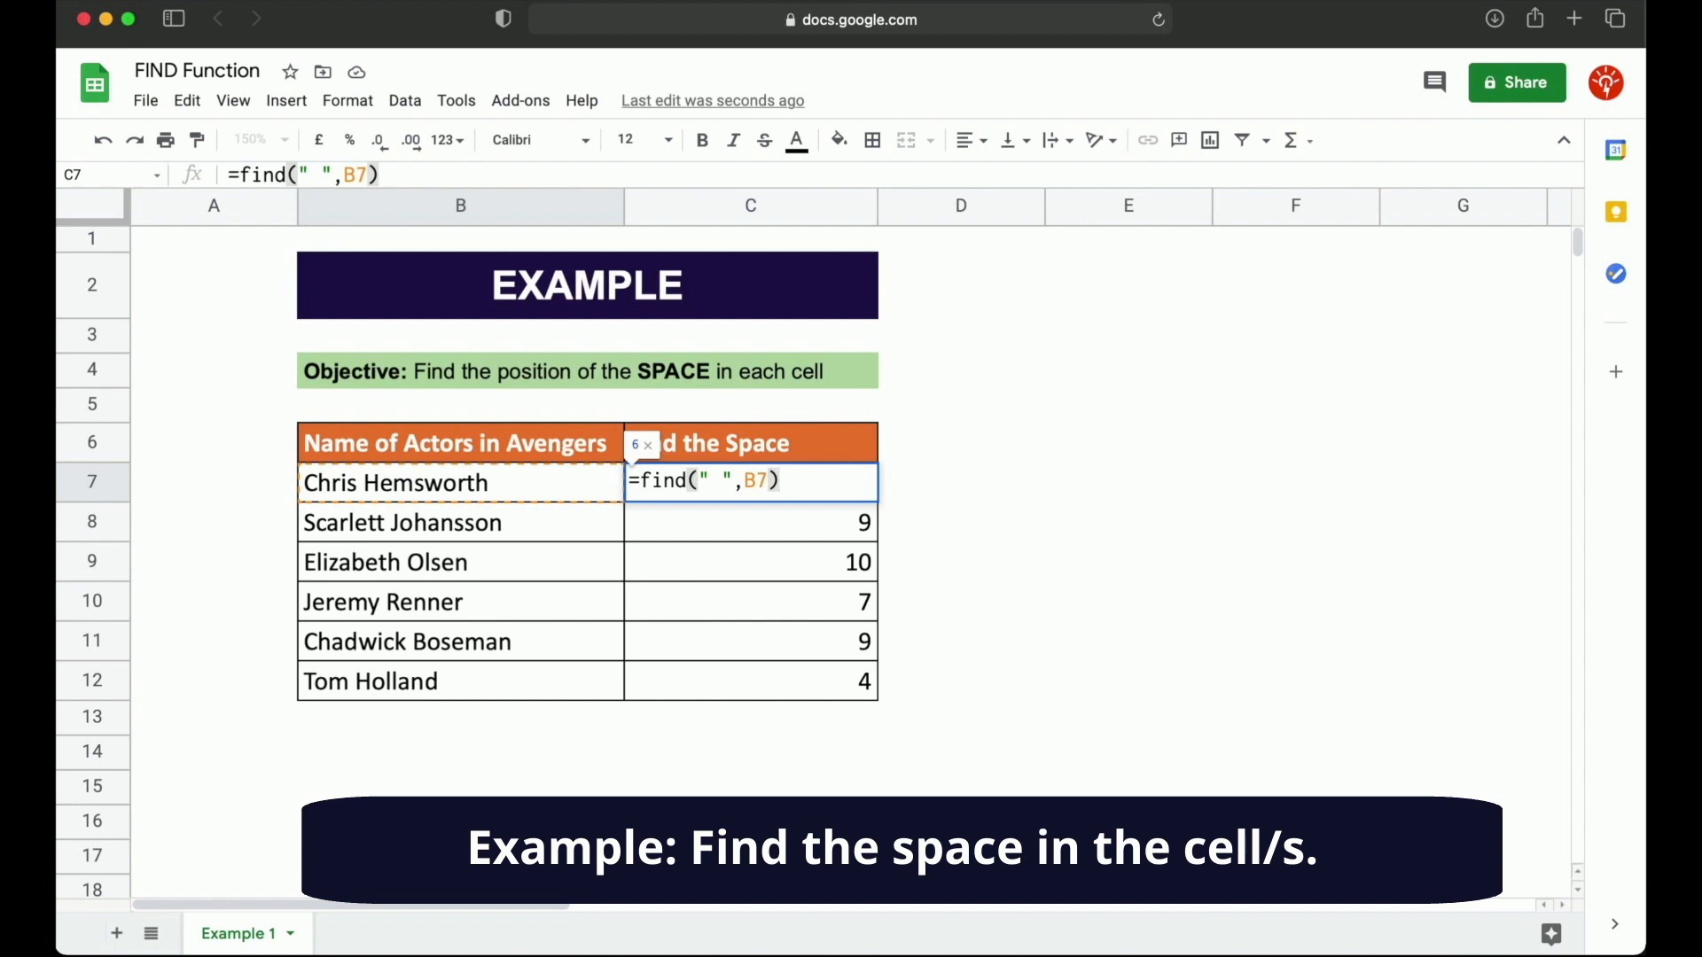
pyautogui.press('Return')
# - Fill the two-parameter FIND formula from C7 down to C12 and check several of the filled cells
pyautogui.click(873, 493)
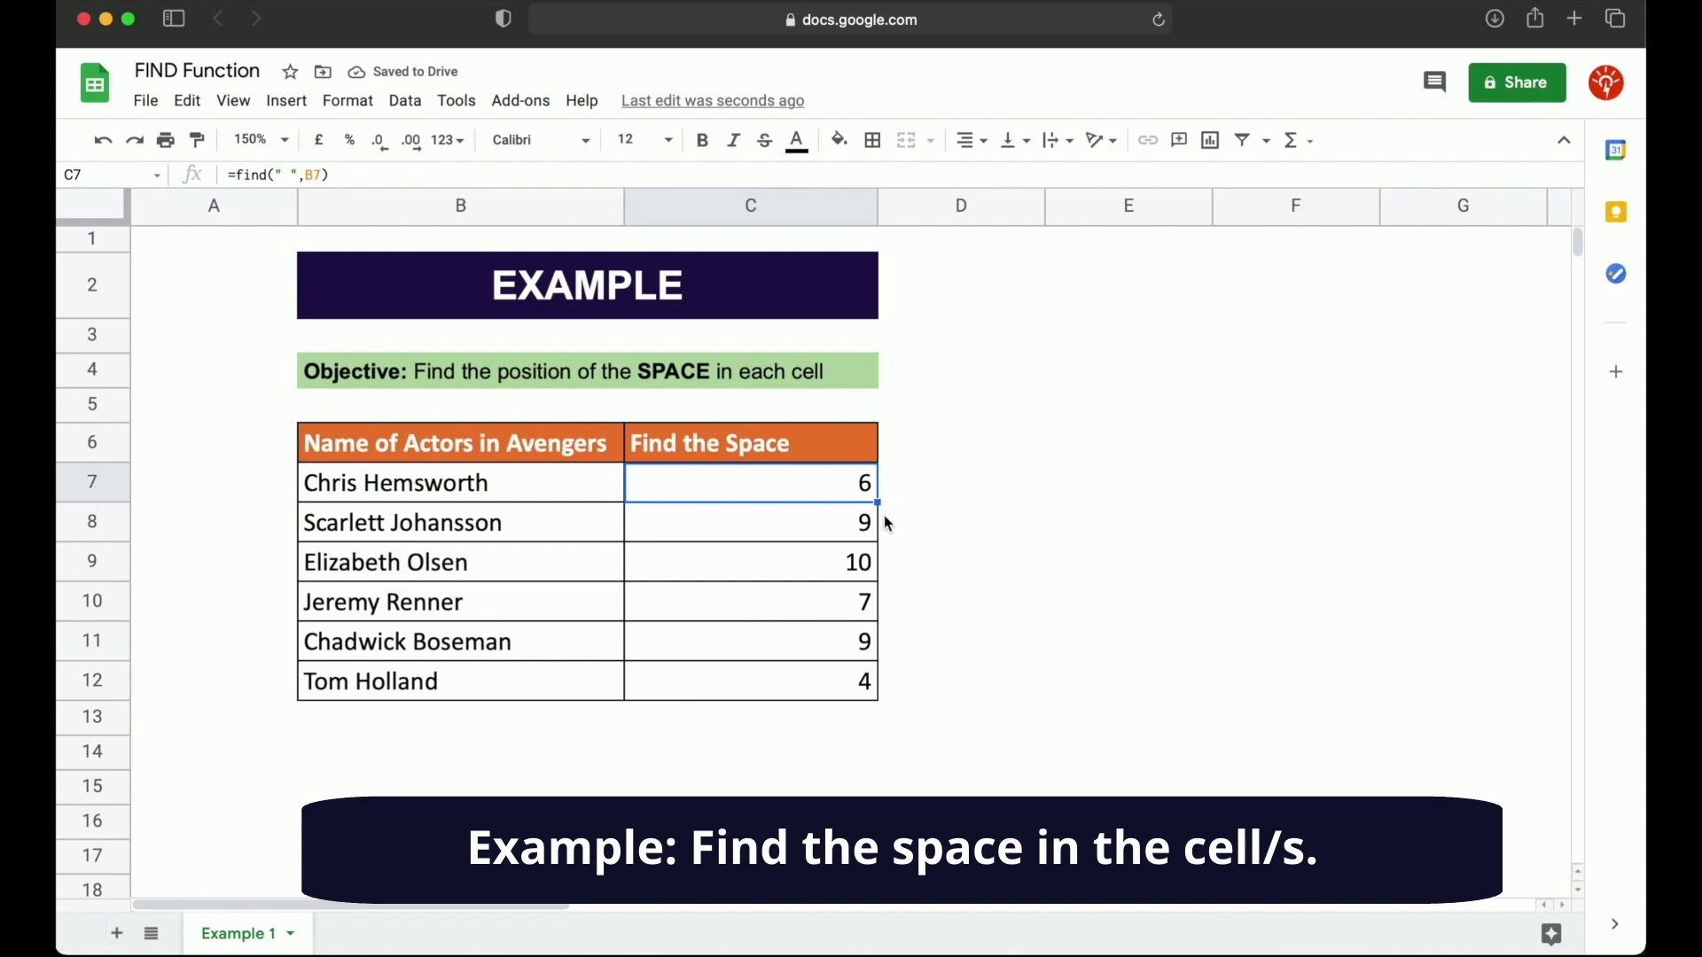
pyautogui.moveTo(878, 503); pyautogui.dragTo(874, 693)
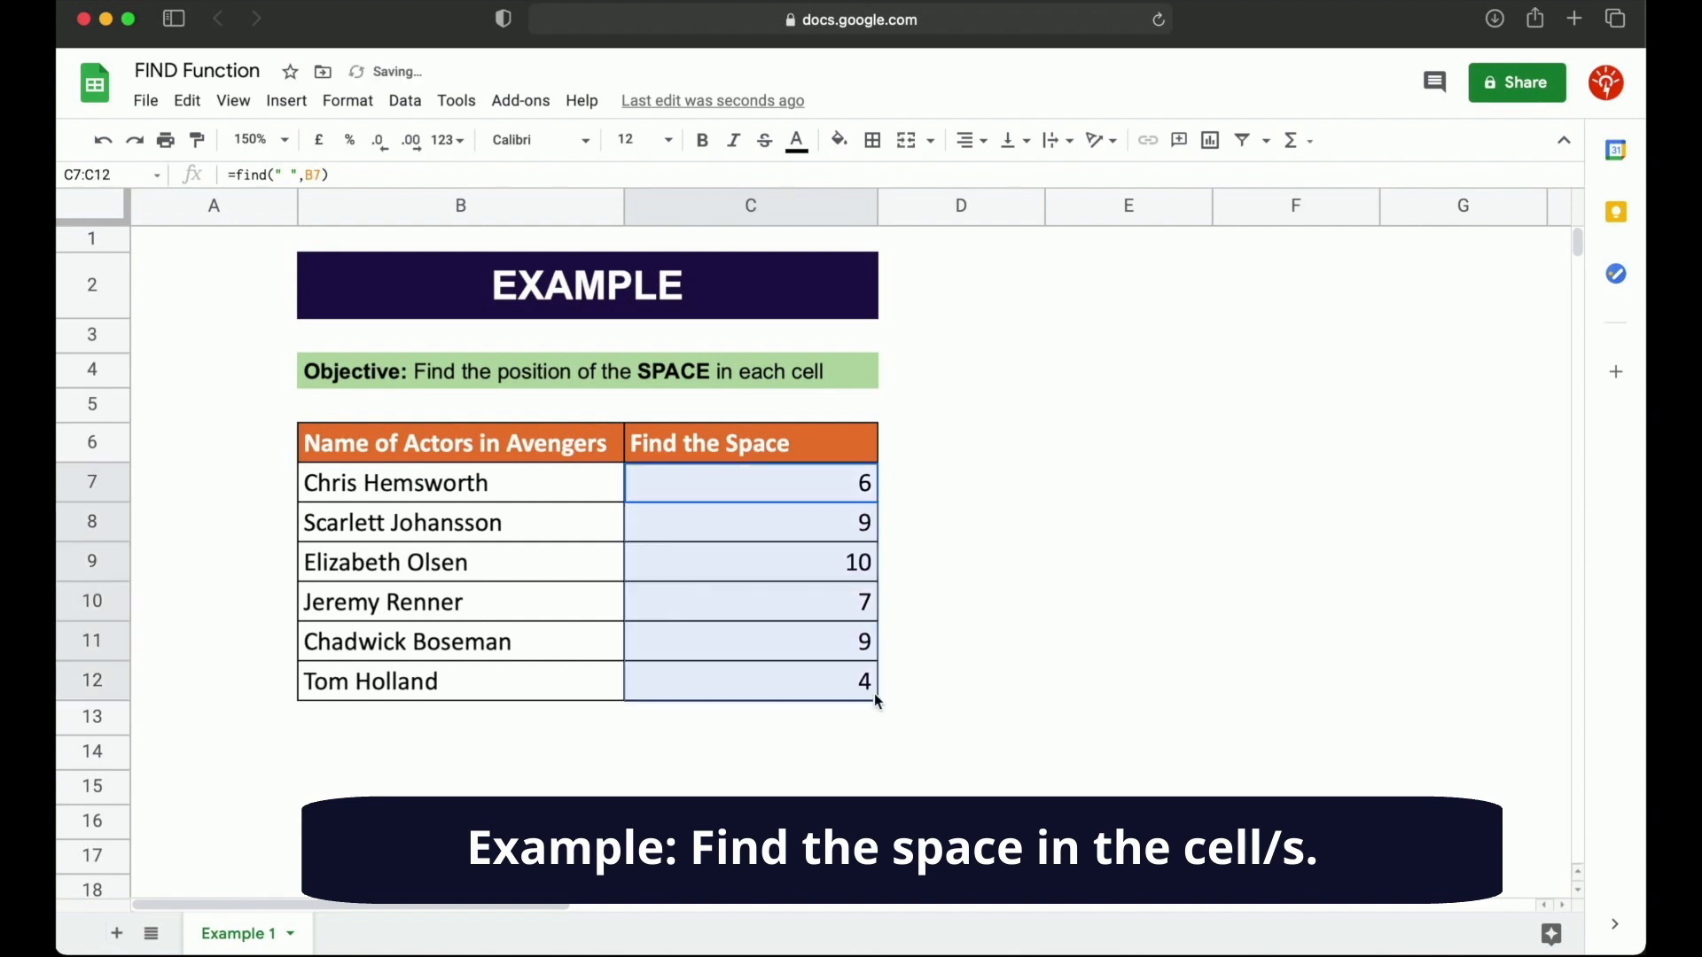
pyautogui.click(859, 560)
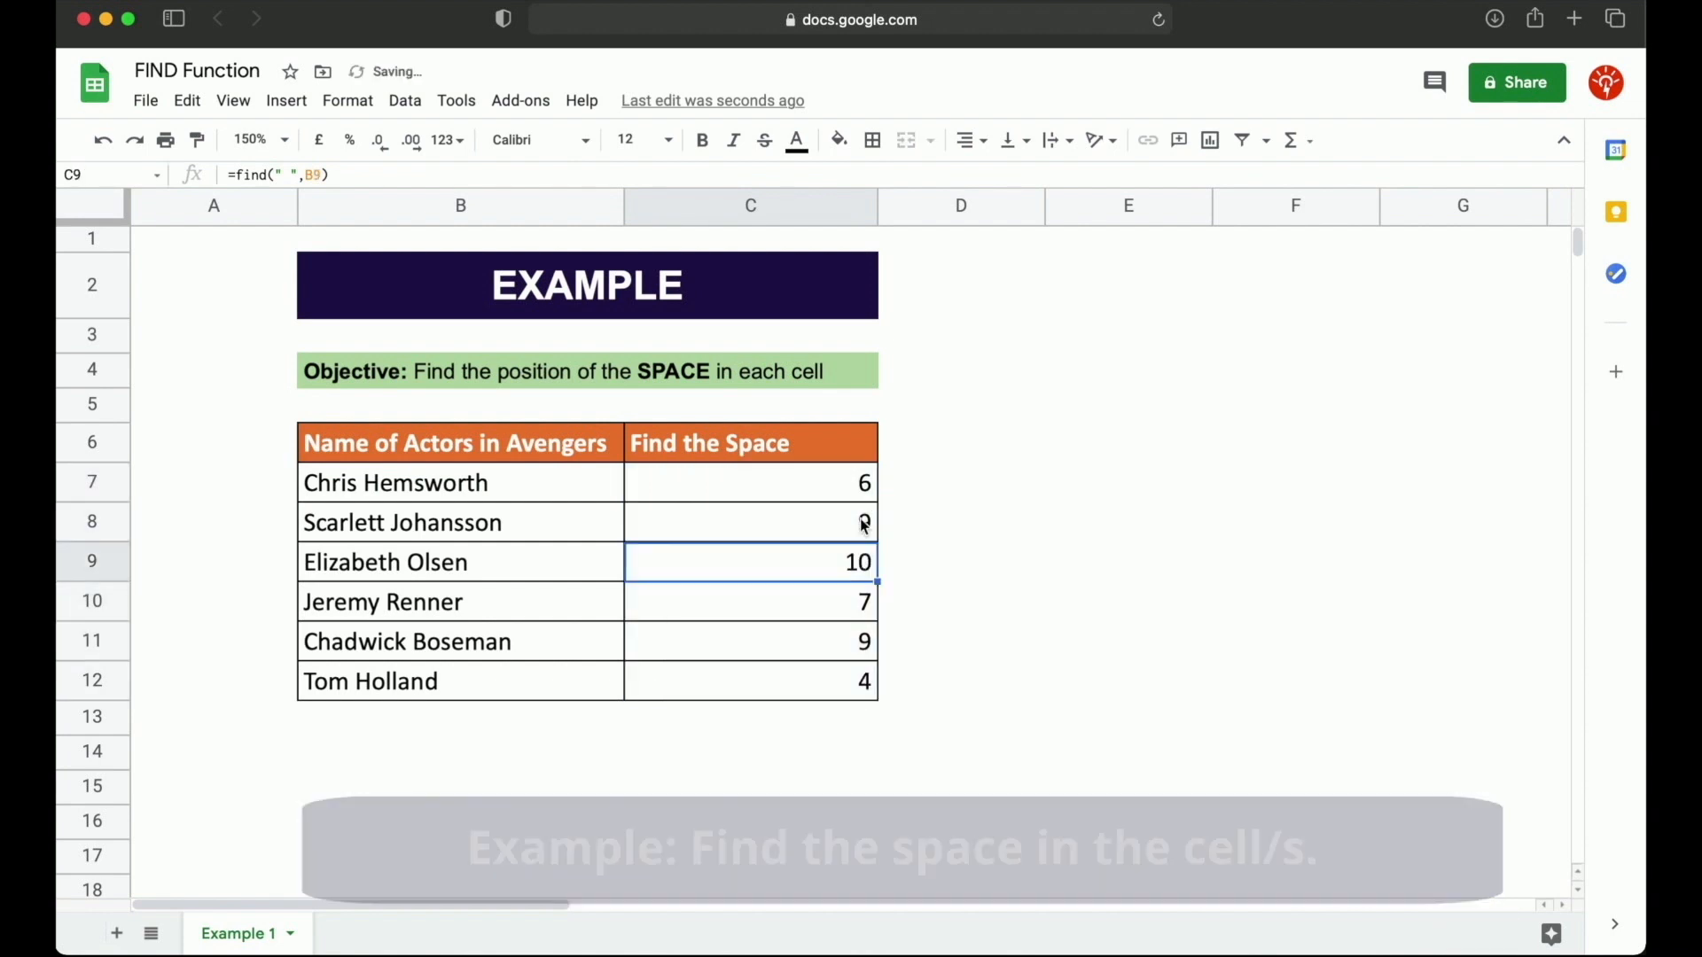
pyautogui.click(853, 647)
pyautogui.click(865, 483)
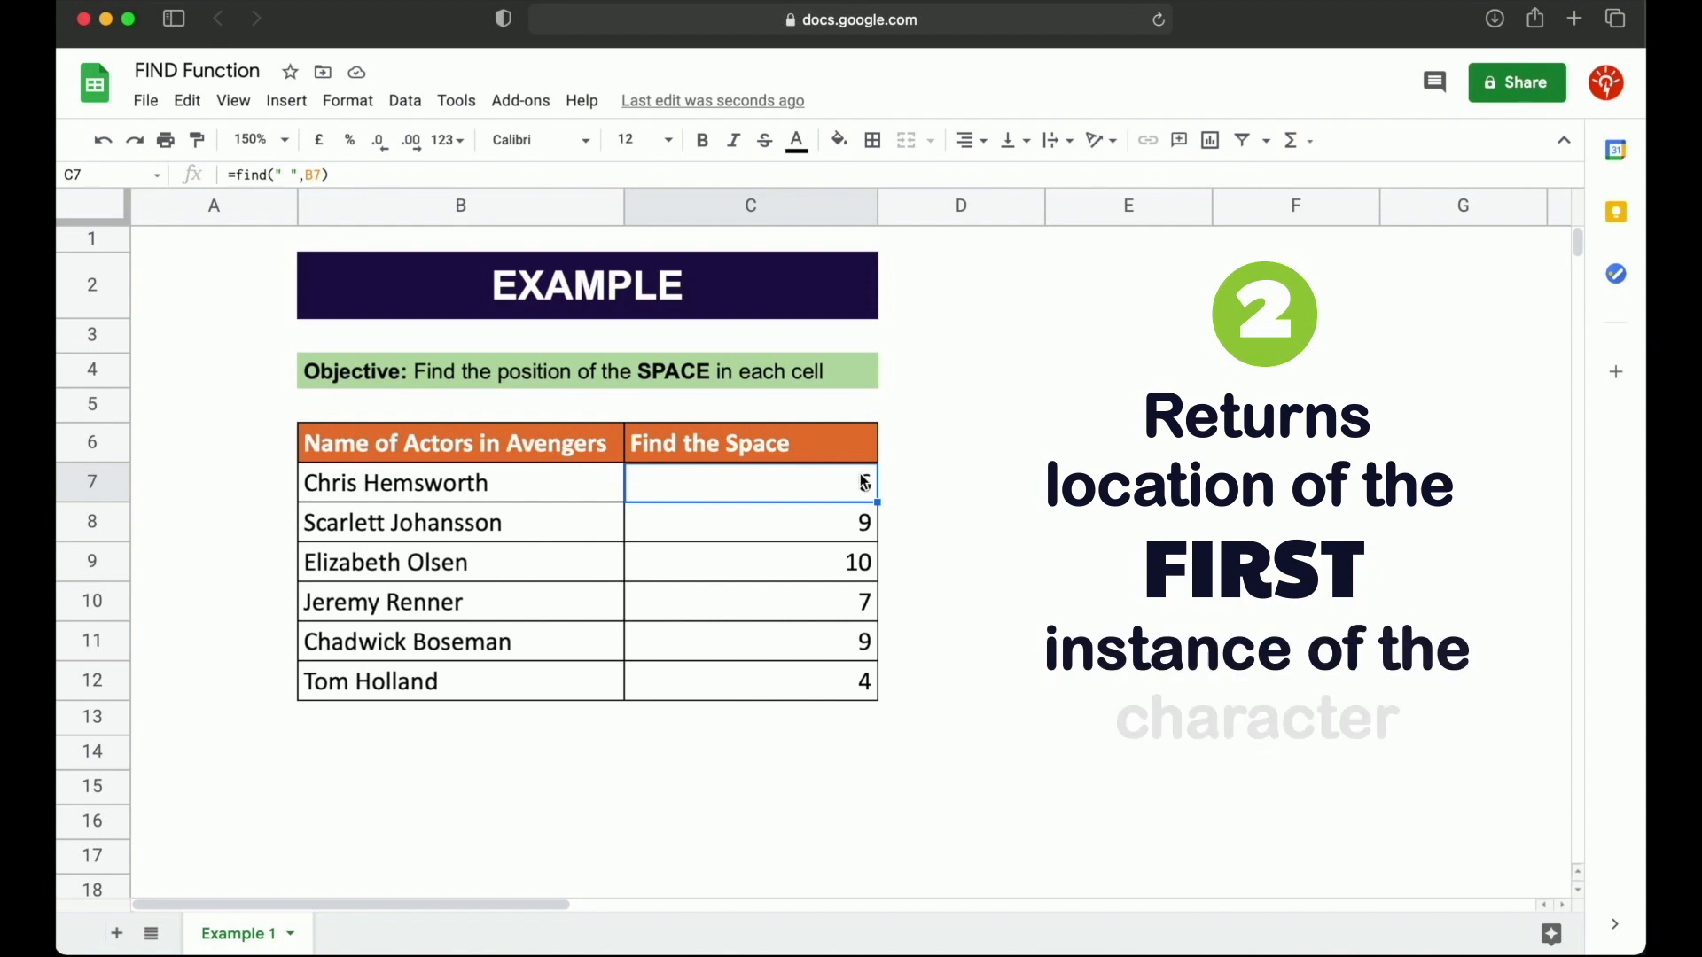
# - Replace the formula in C8 with =find("a",B8) to locate the first "a" in the name in B8
pyautogui.click(849, 532)
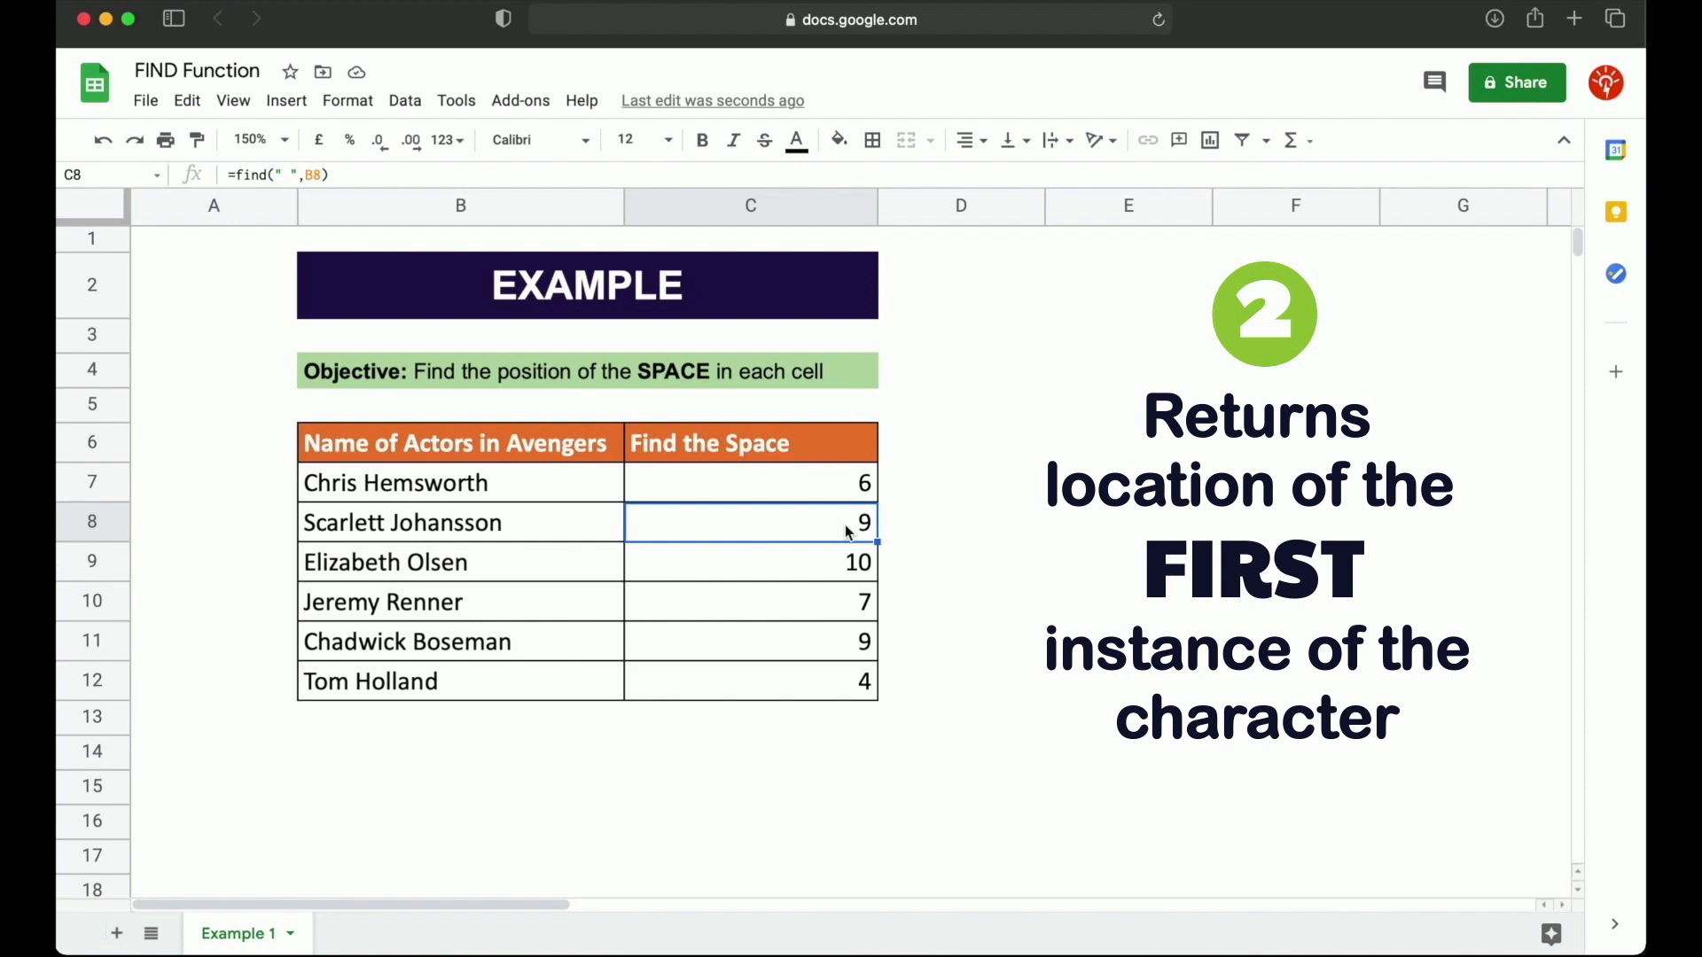
pyautogui.press('BackSpace')
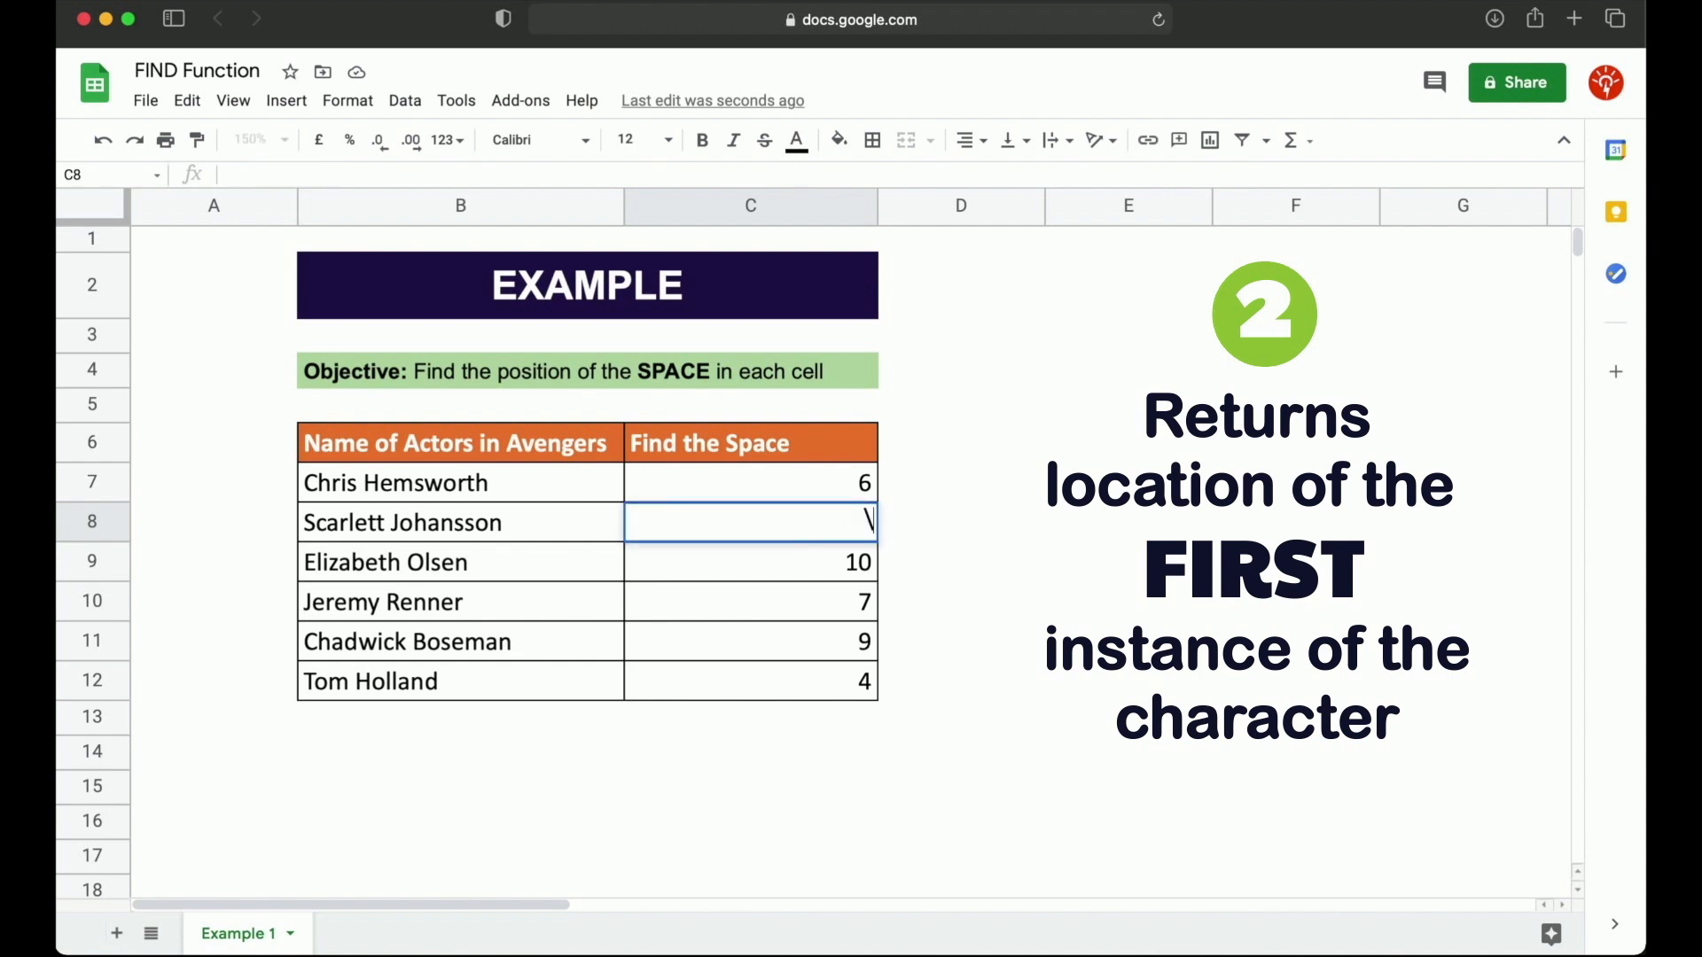
pyautogui.press('BackSpace')
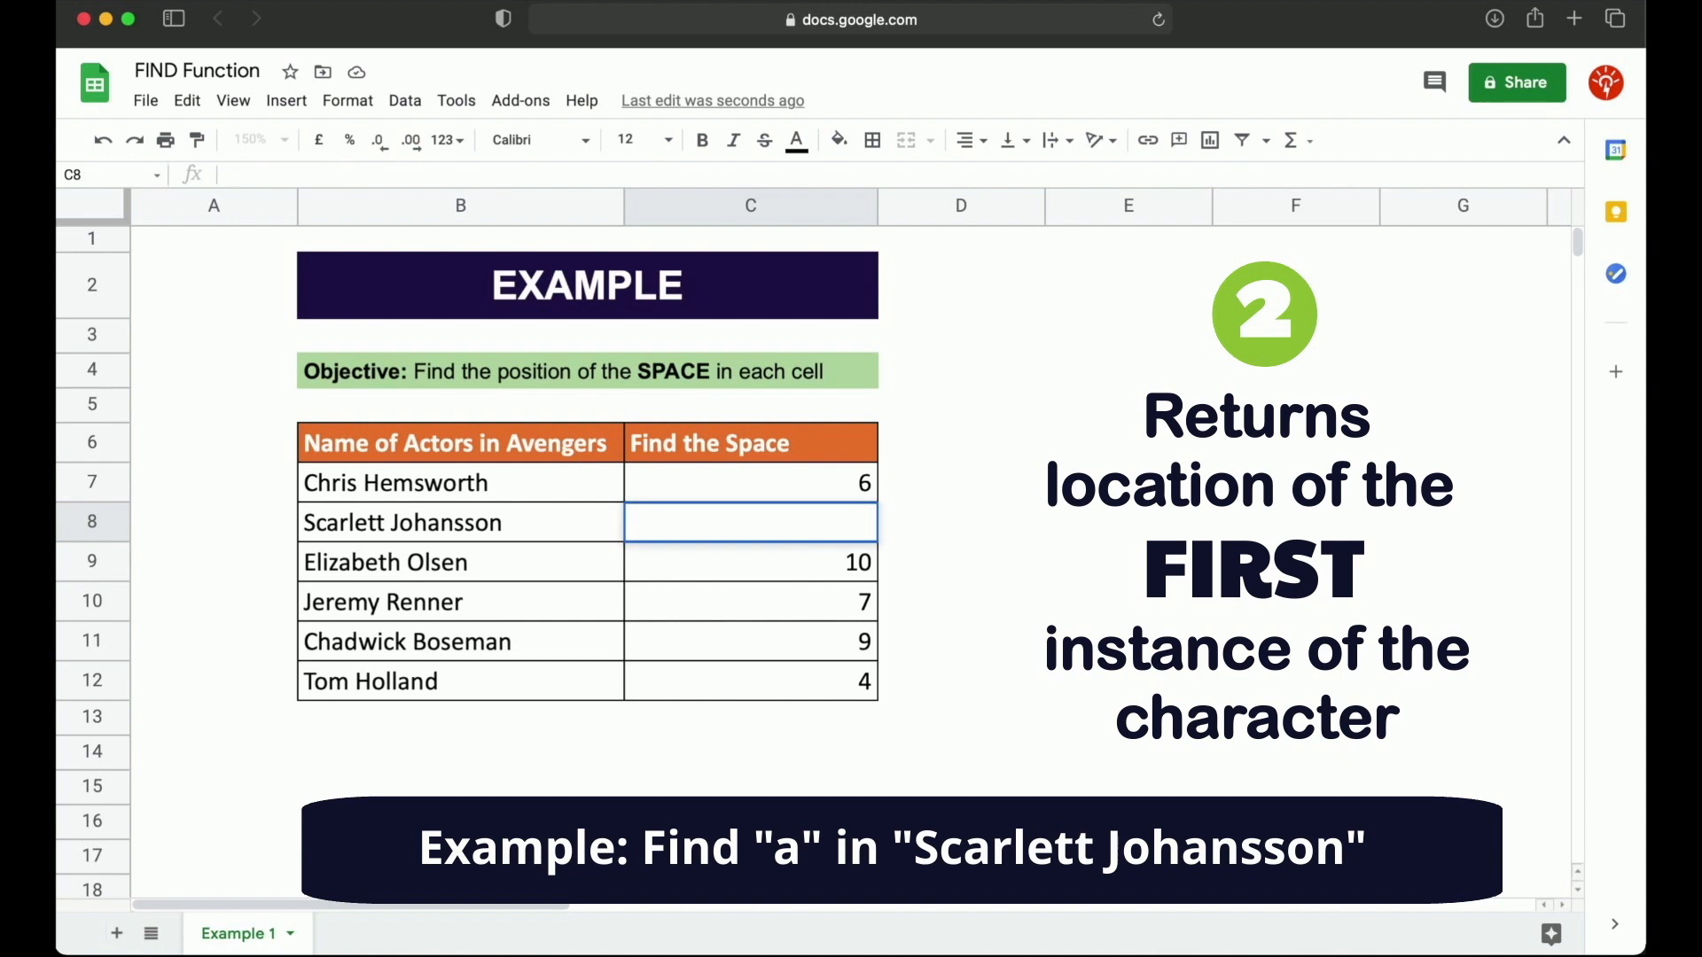
pyautogui.write('=')
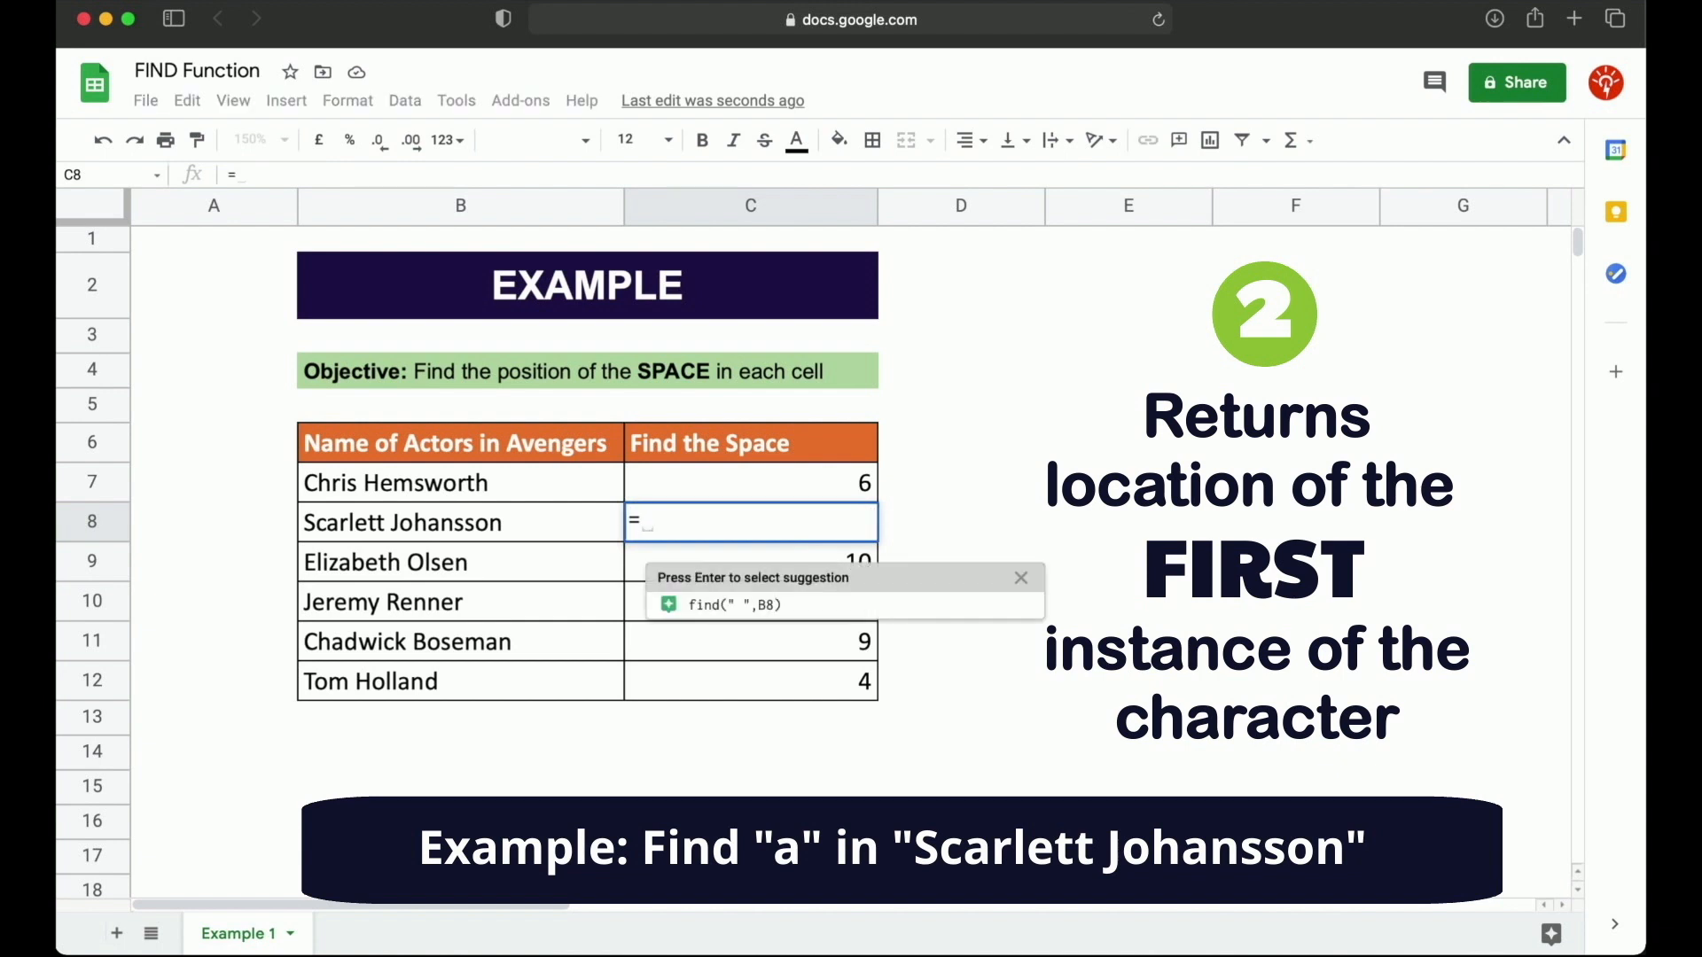
pyautogui.write('find(')
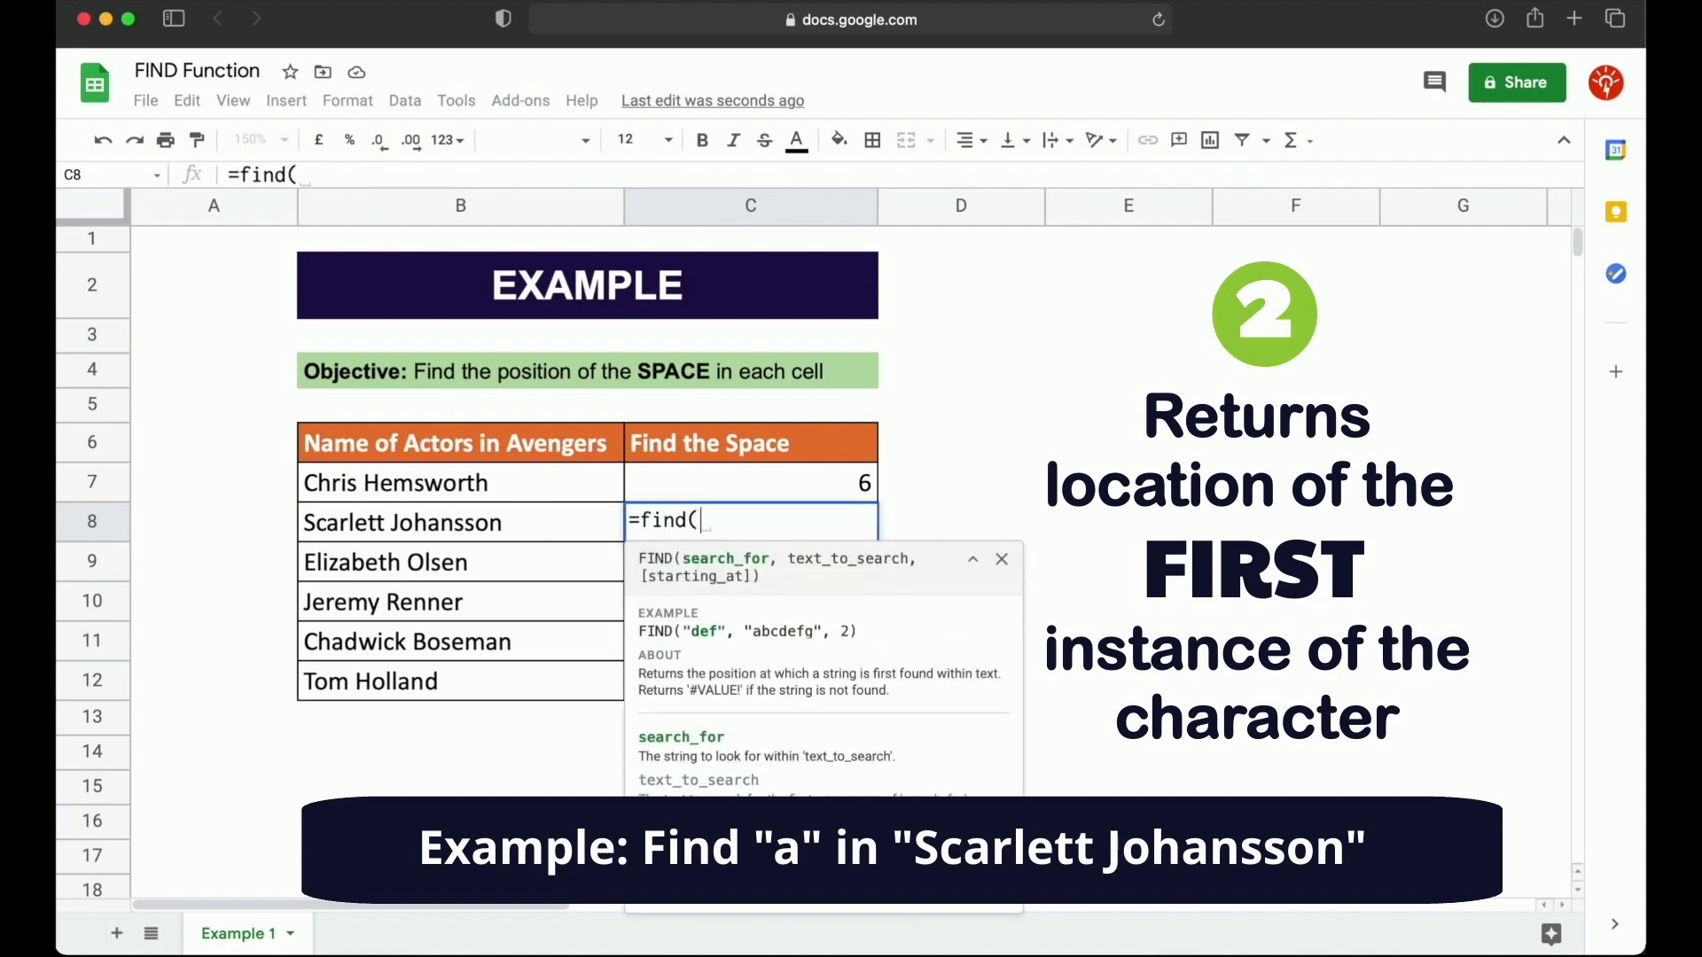
pyautogui.write('"a",')
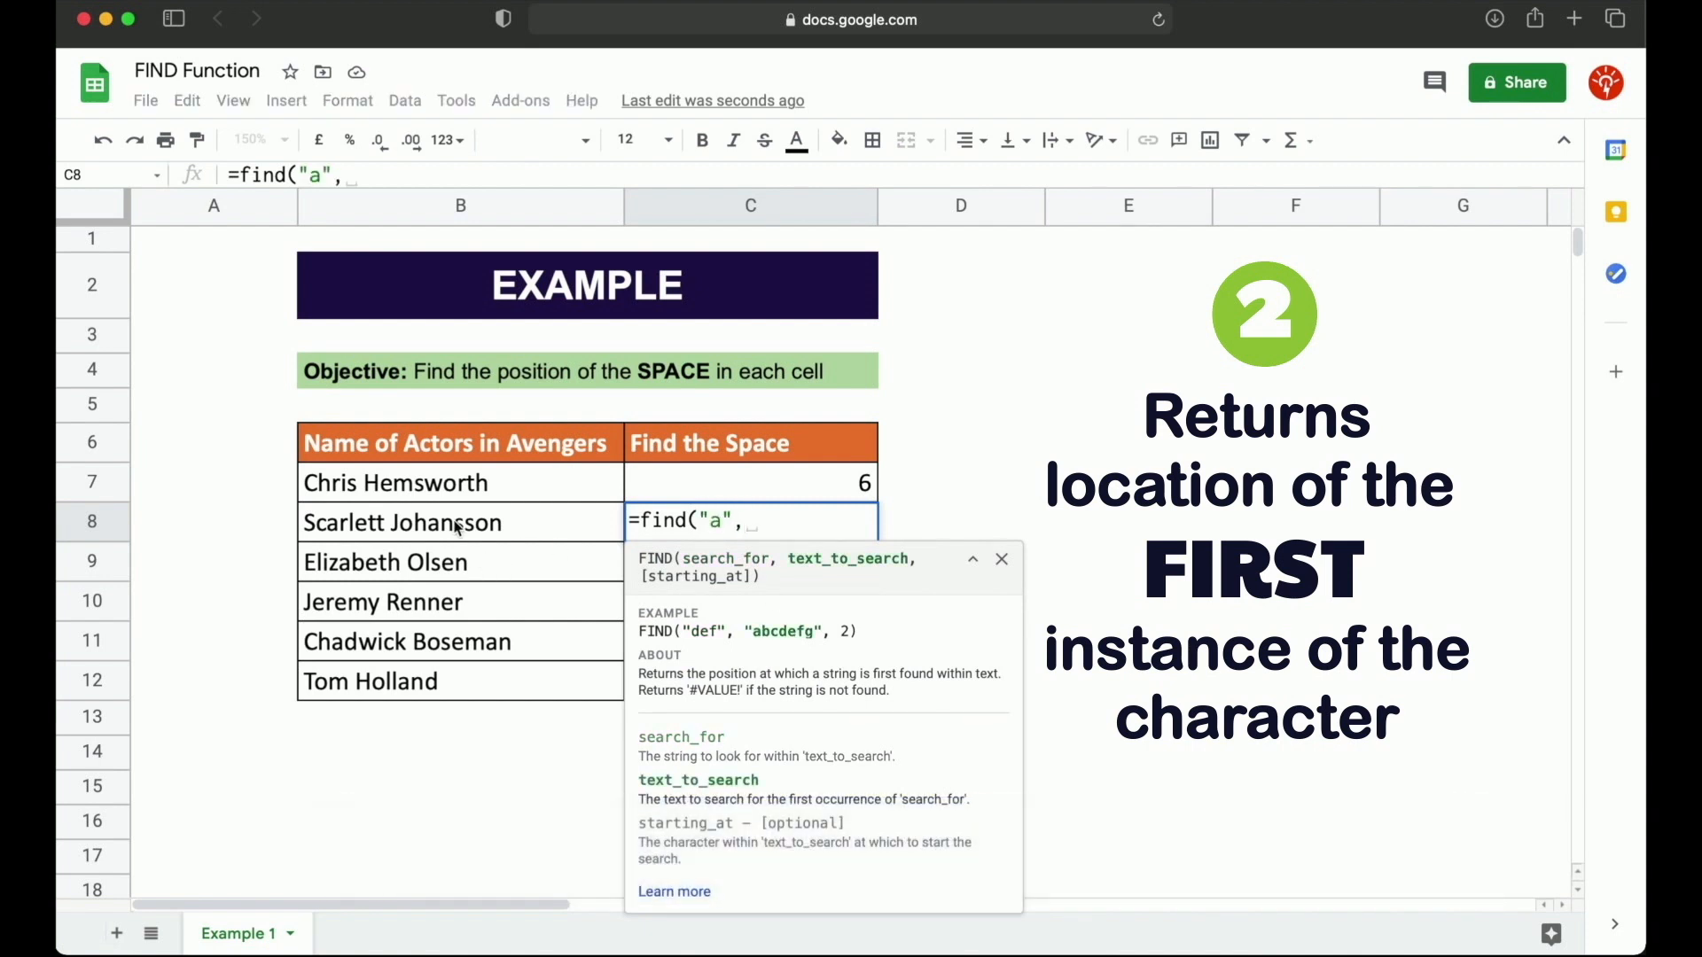
pyautogui.click(458, 529)
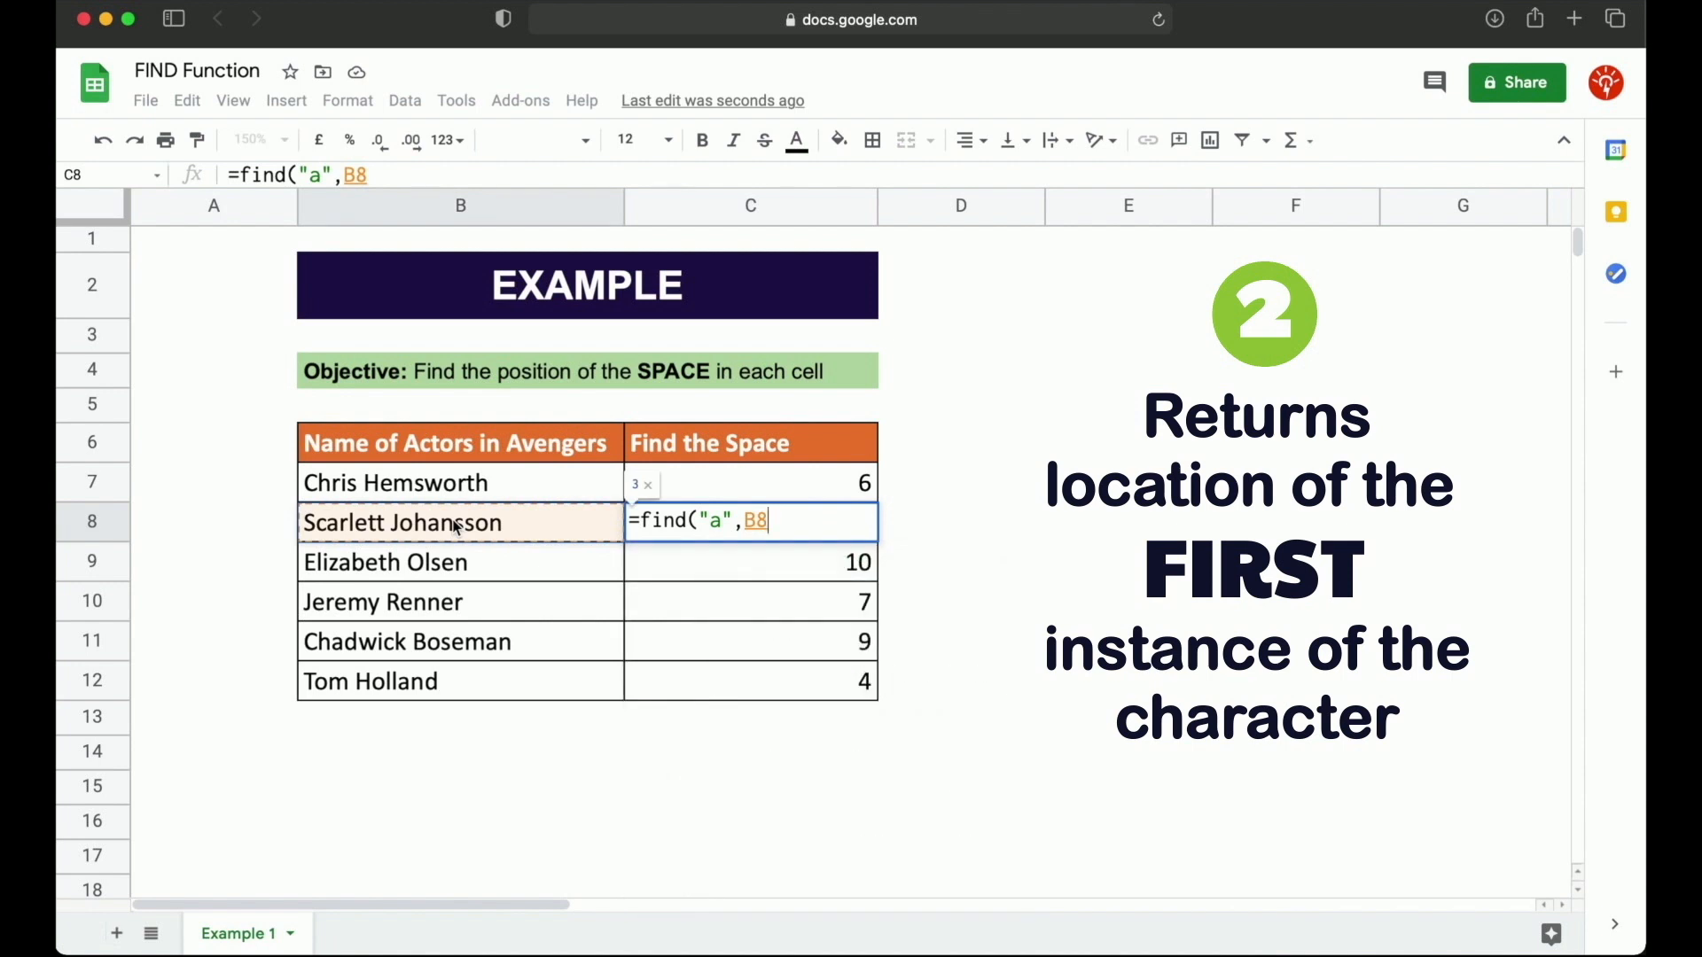
pyautogui.write(')')
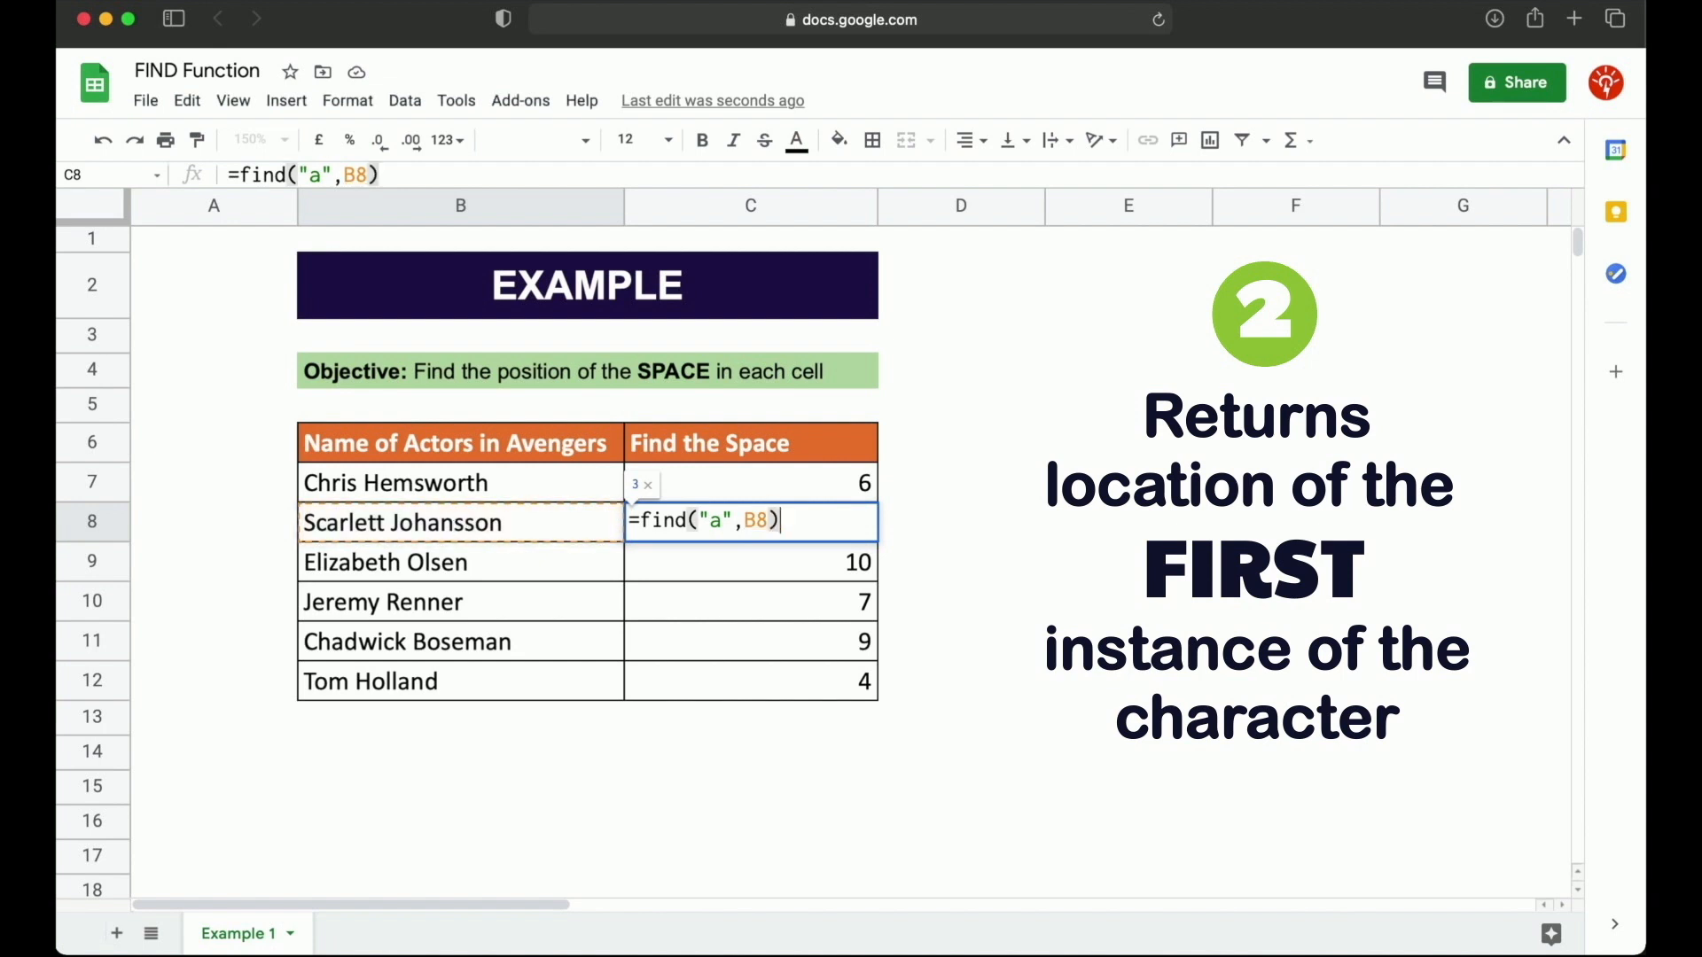
pyautogui.press('Return')
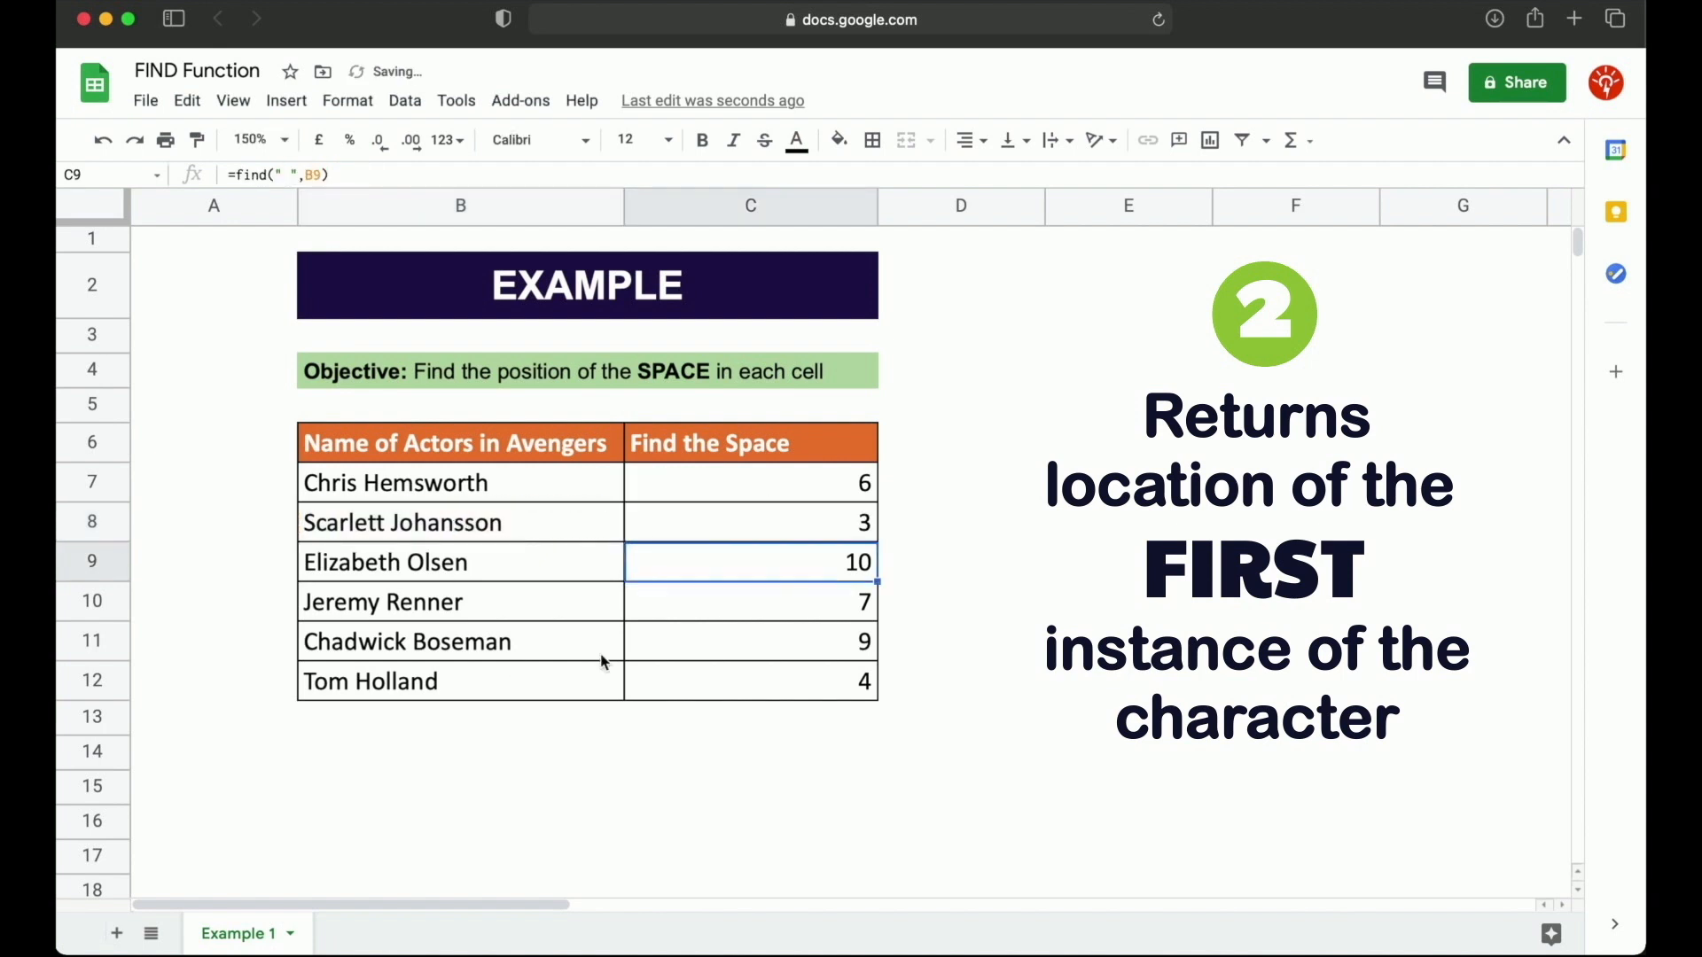
# - Replace the formula in C8 with =find("s",B8) to locate the lowercase "s", and compare the result with the name in B8
pyautogui.click(742, 532)
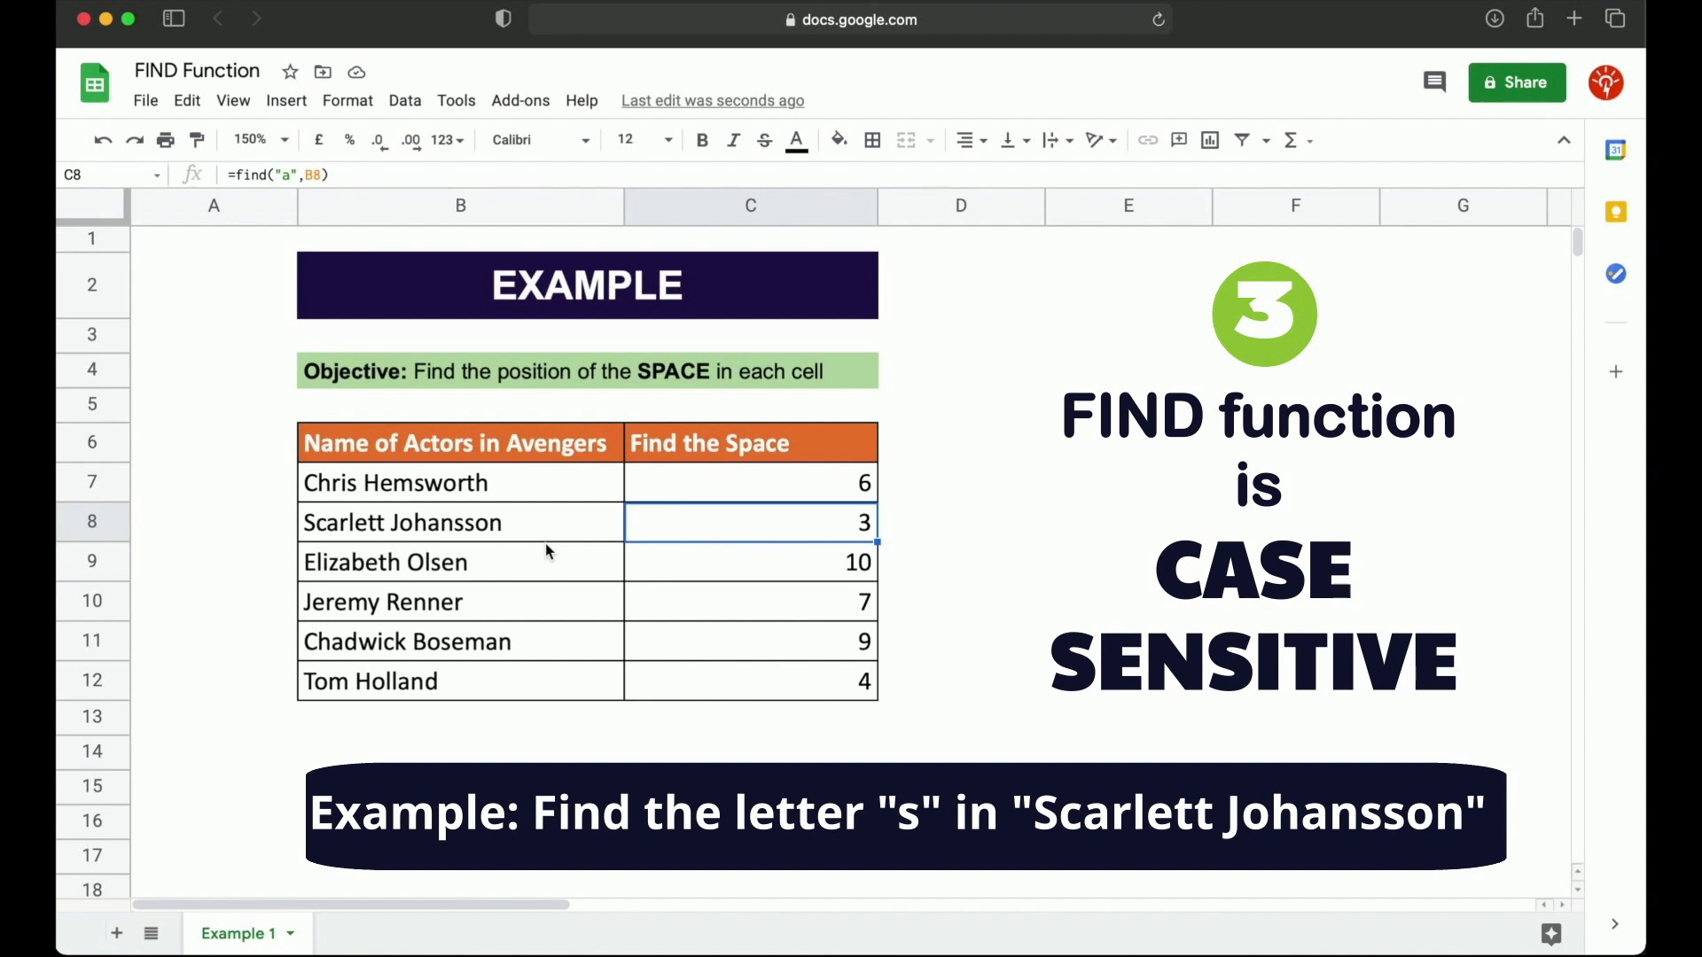
pyautogui.press('Delete')
pyautogui.write('=find(')
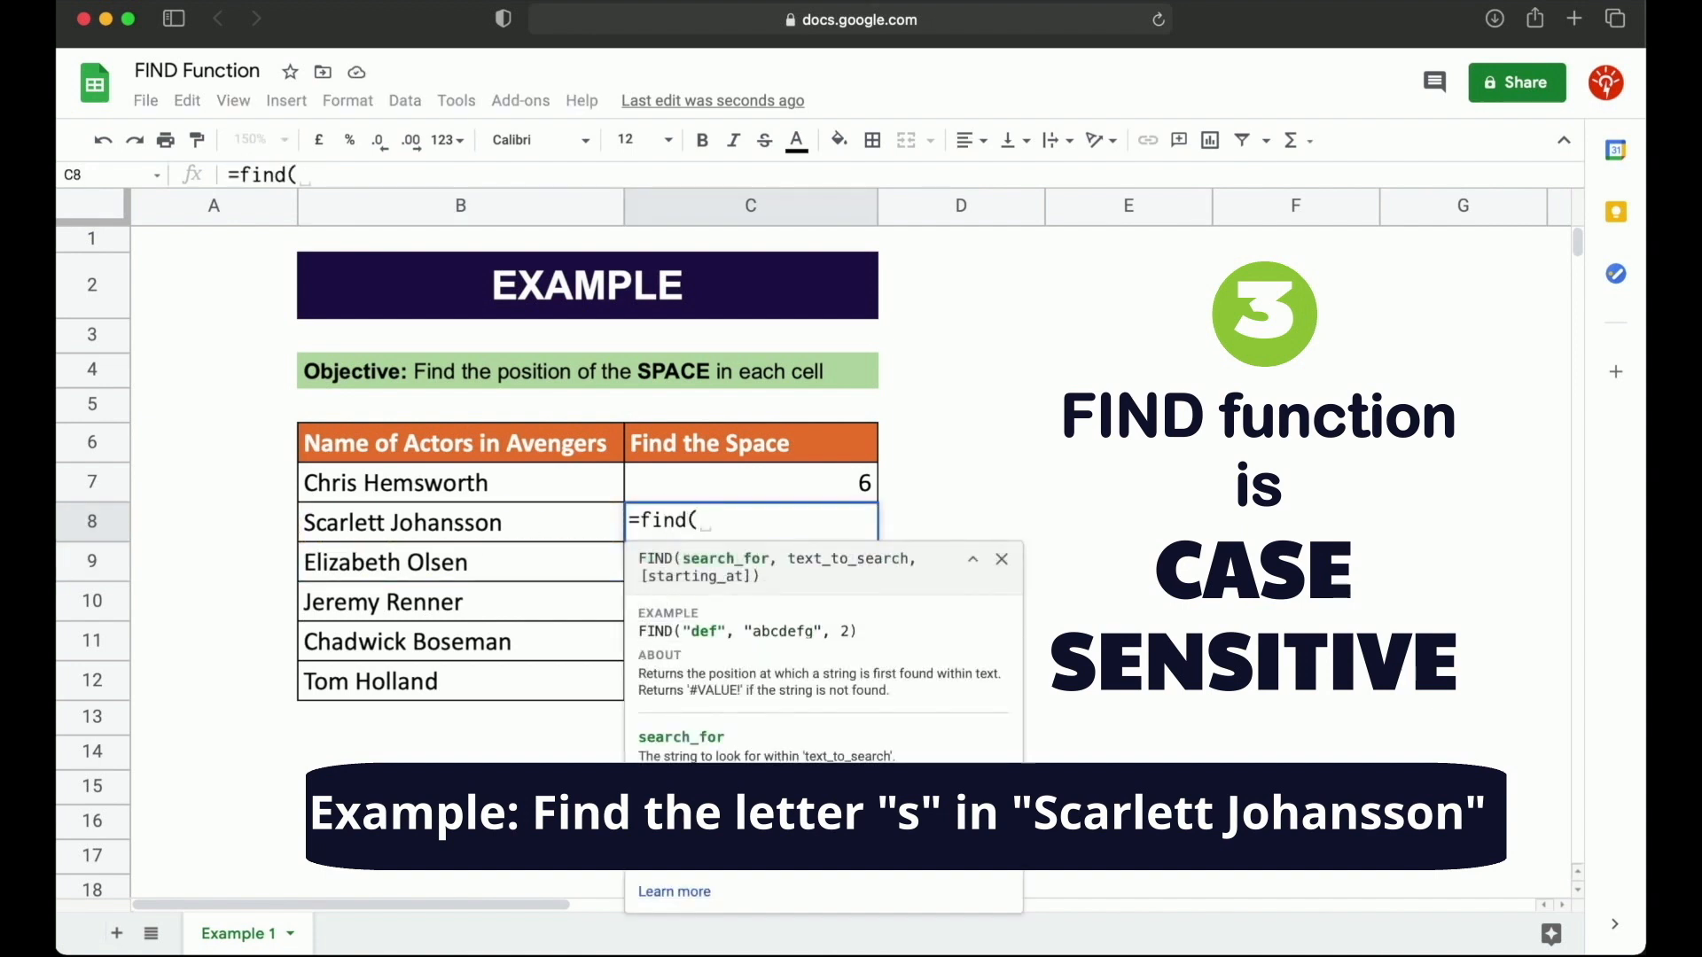
pyautogui.write('"s"')
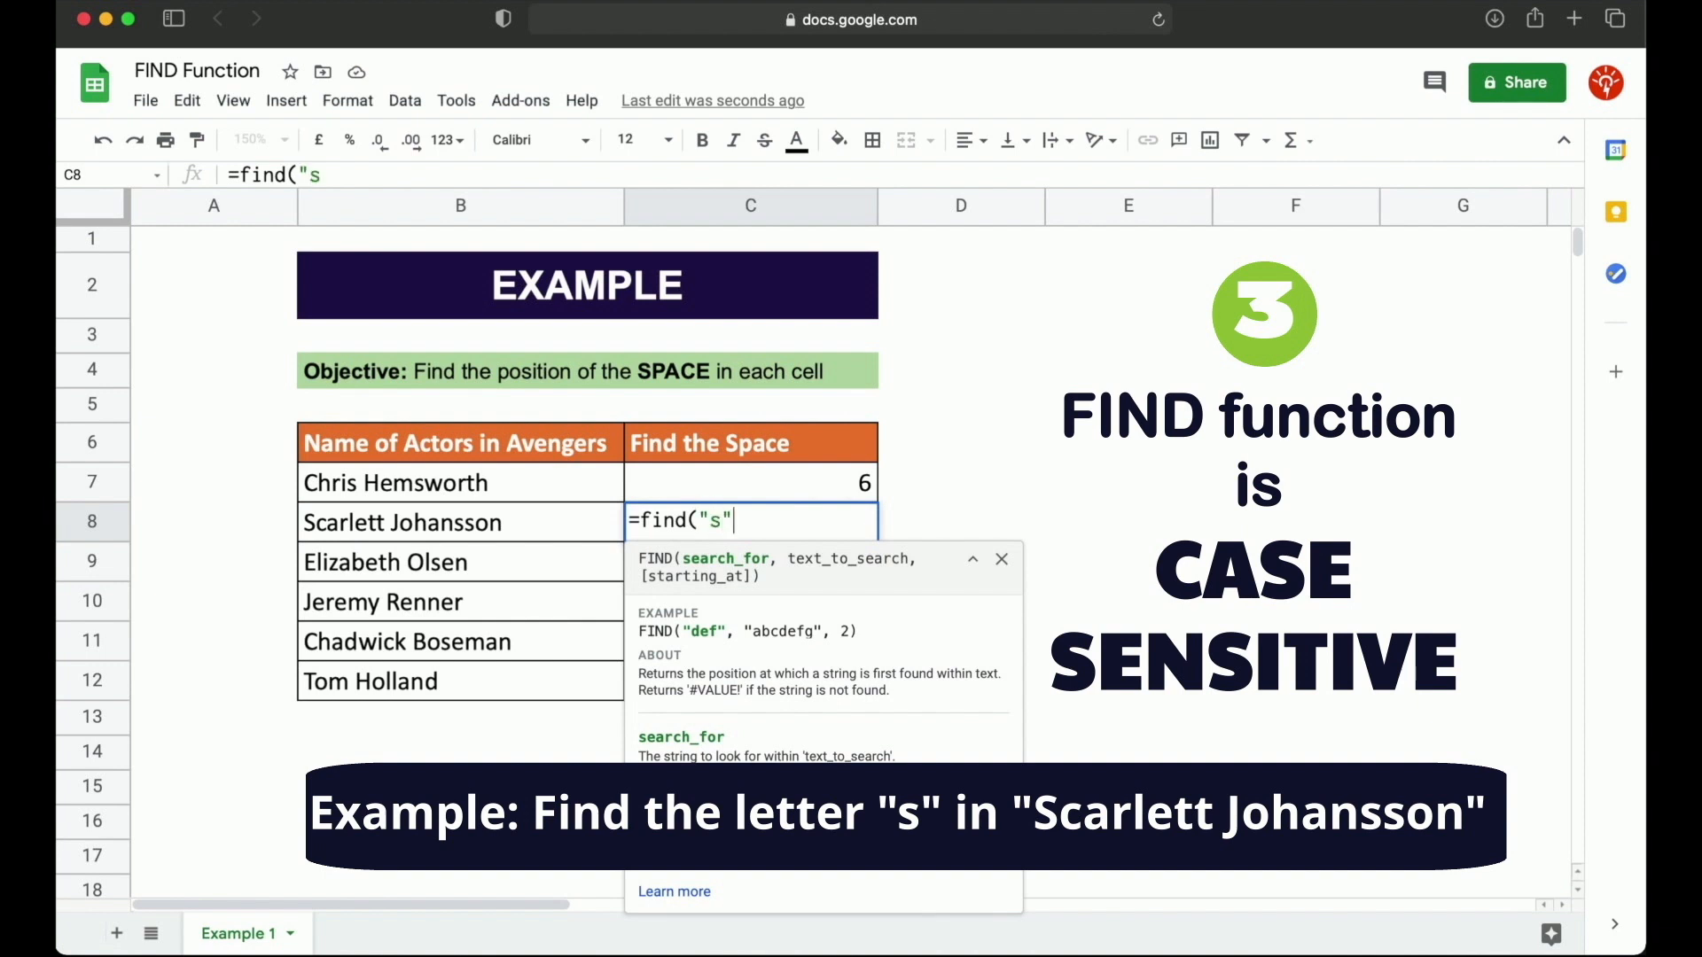
pyautogui.write(',')
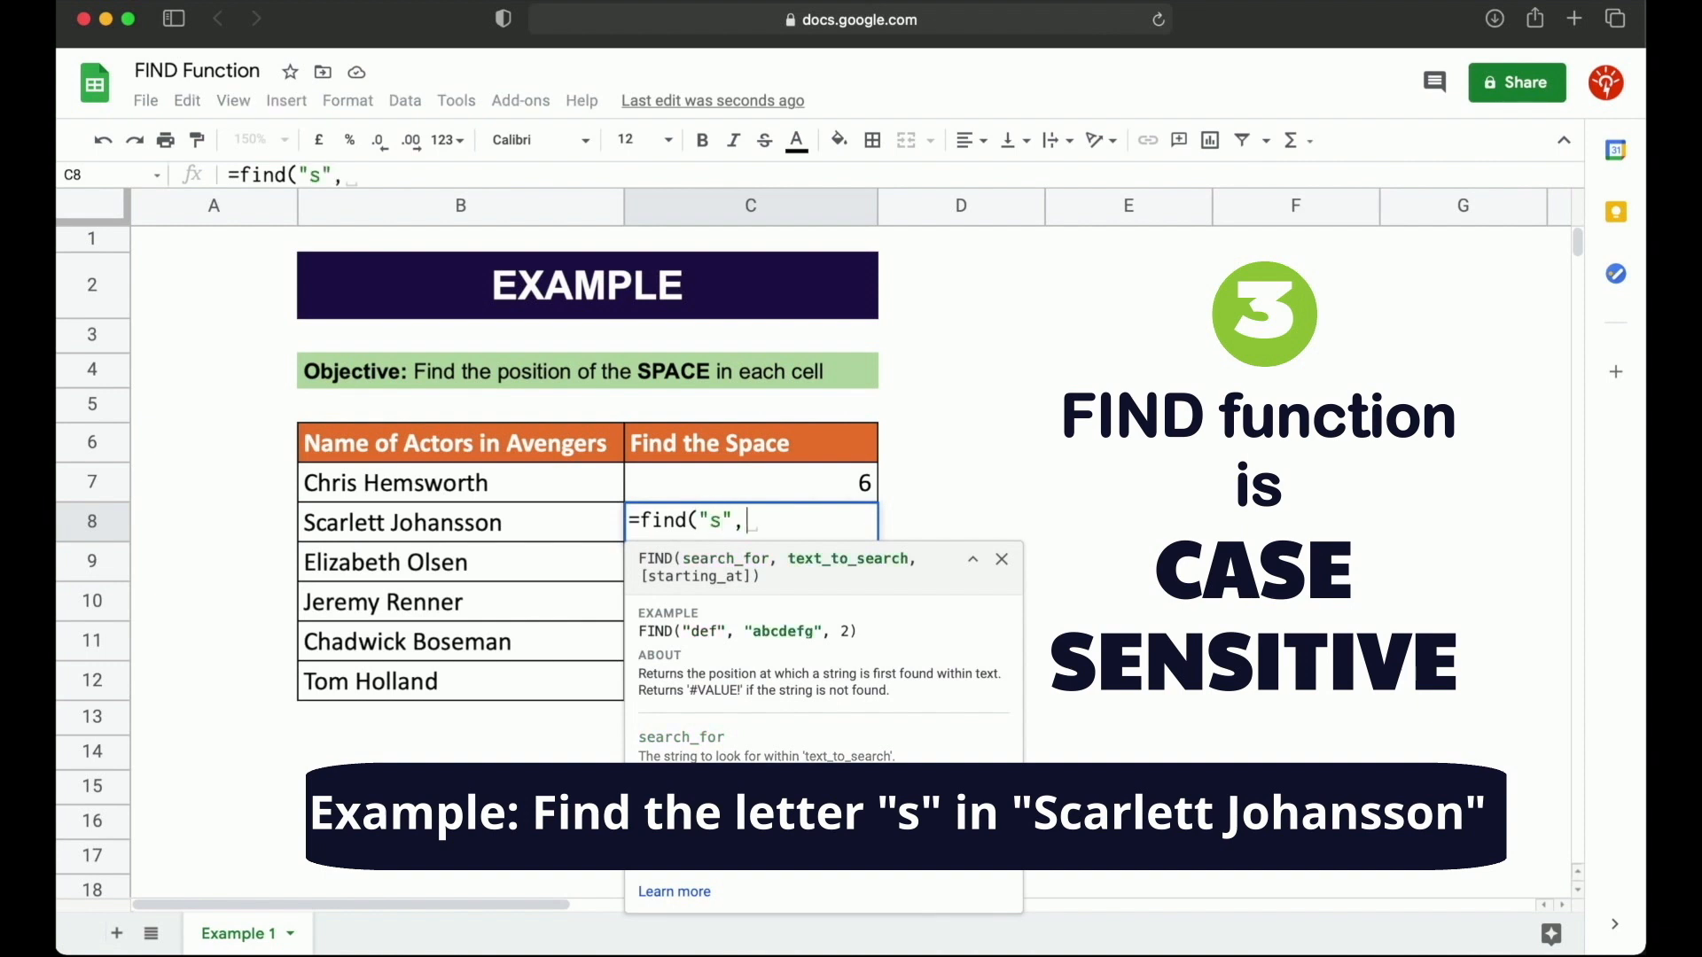
pyautogui.click(497, 531)
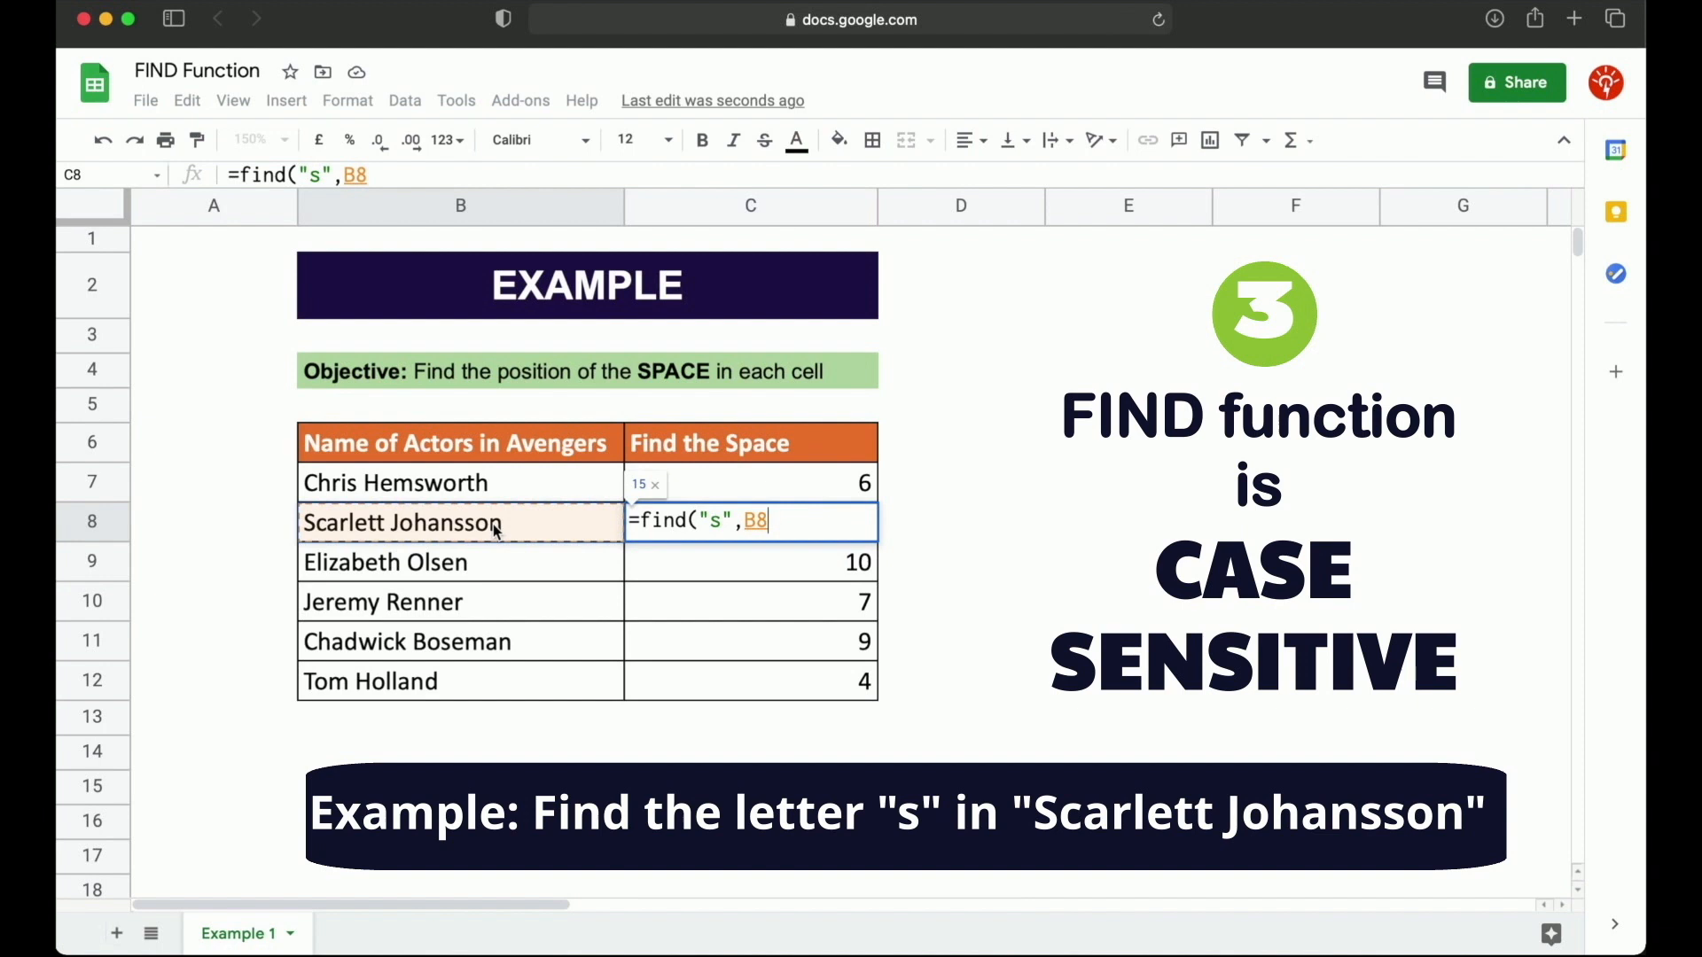
pyautogui.press('Return')
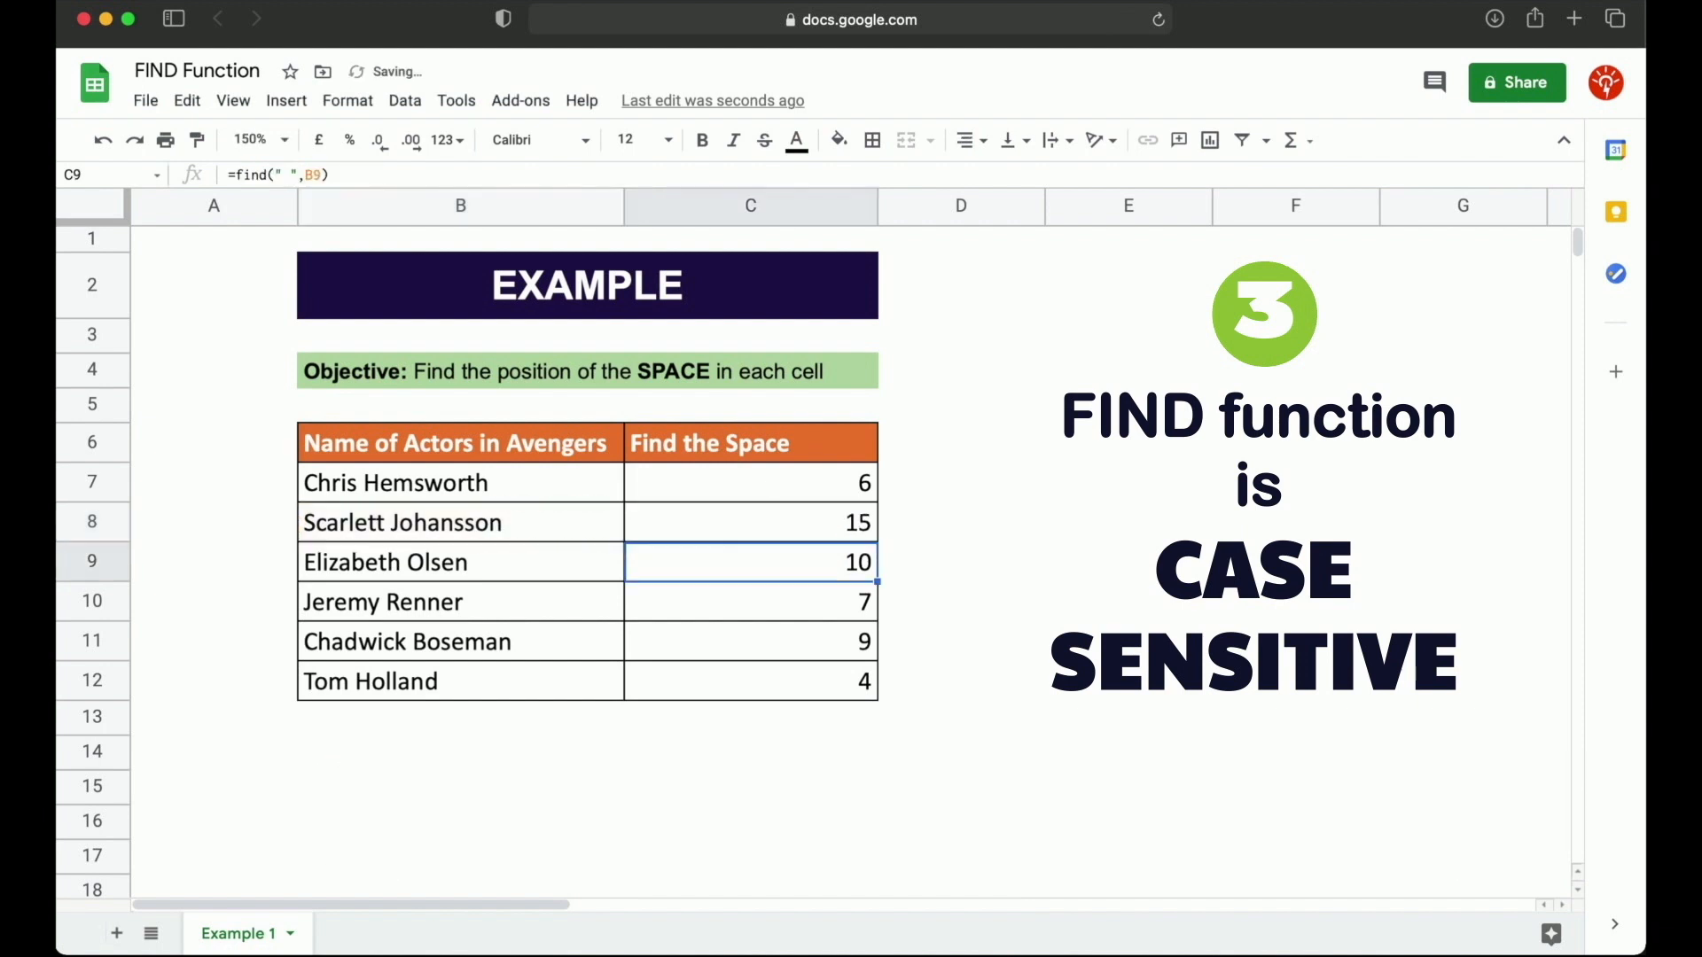
pyautogui.click(851, 530)
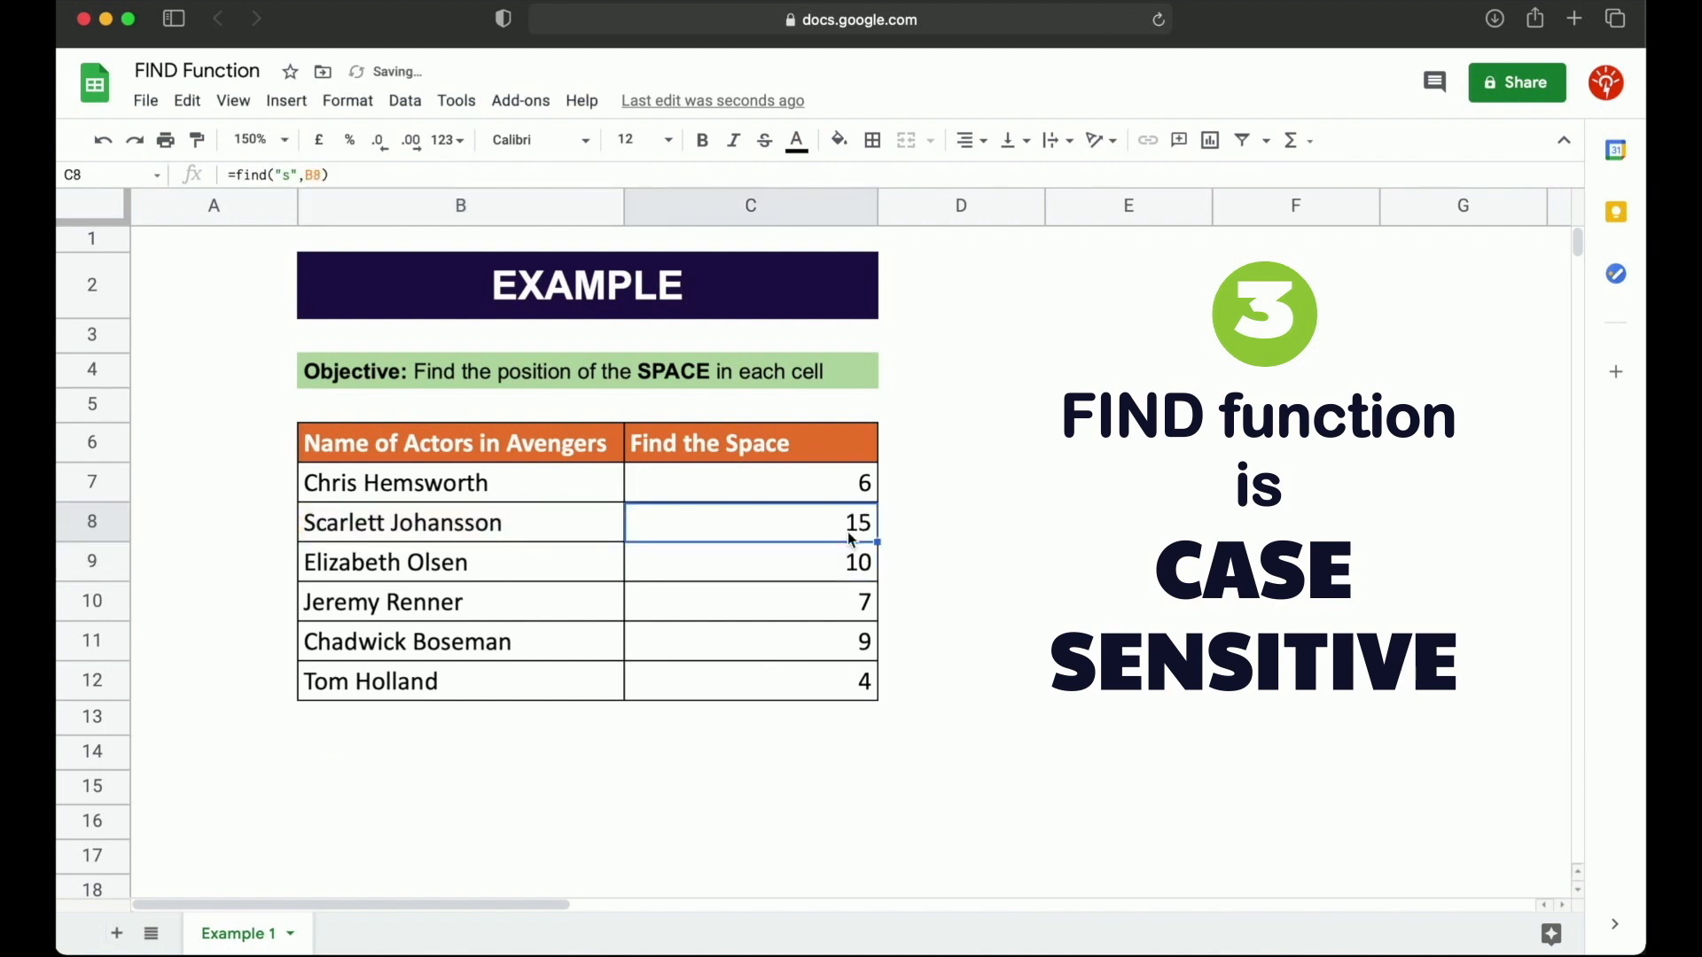
pyautogui.click(421, 537)
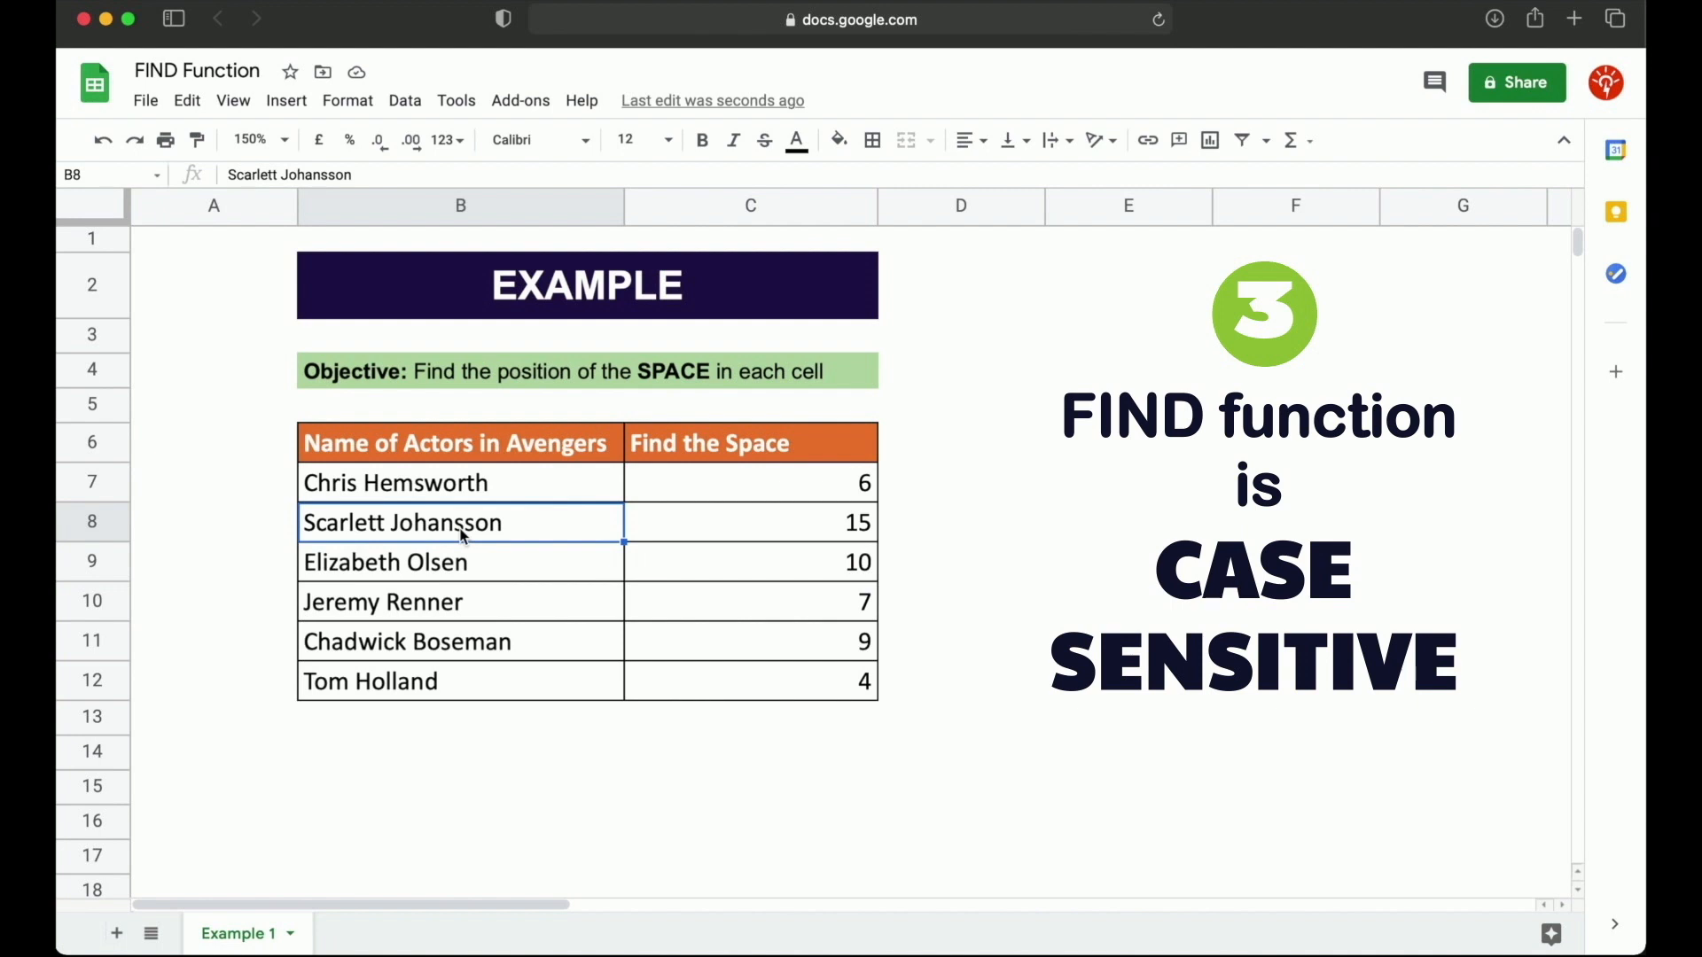
# - Replace the formula in C8 with =find("S",B8) to locate the uppercase "S", and check it against B8
pyautogui.click(821, 539)
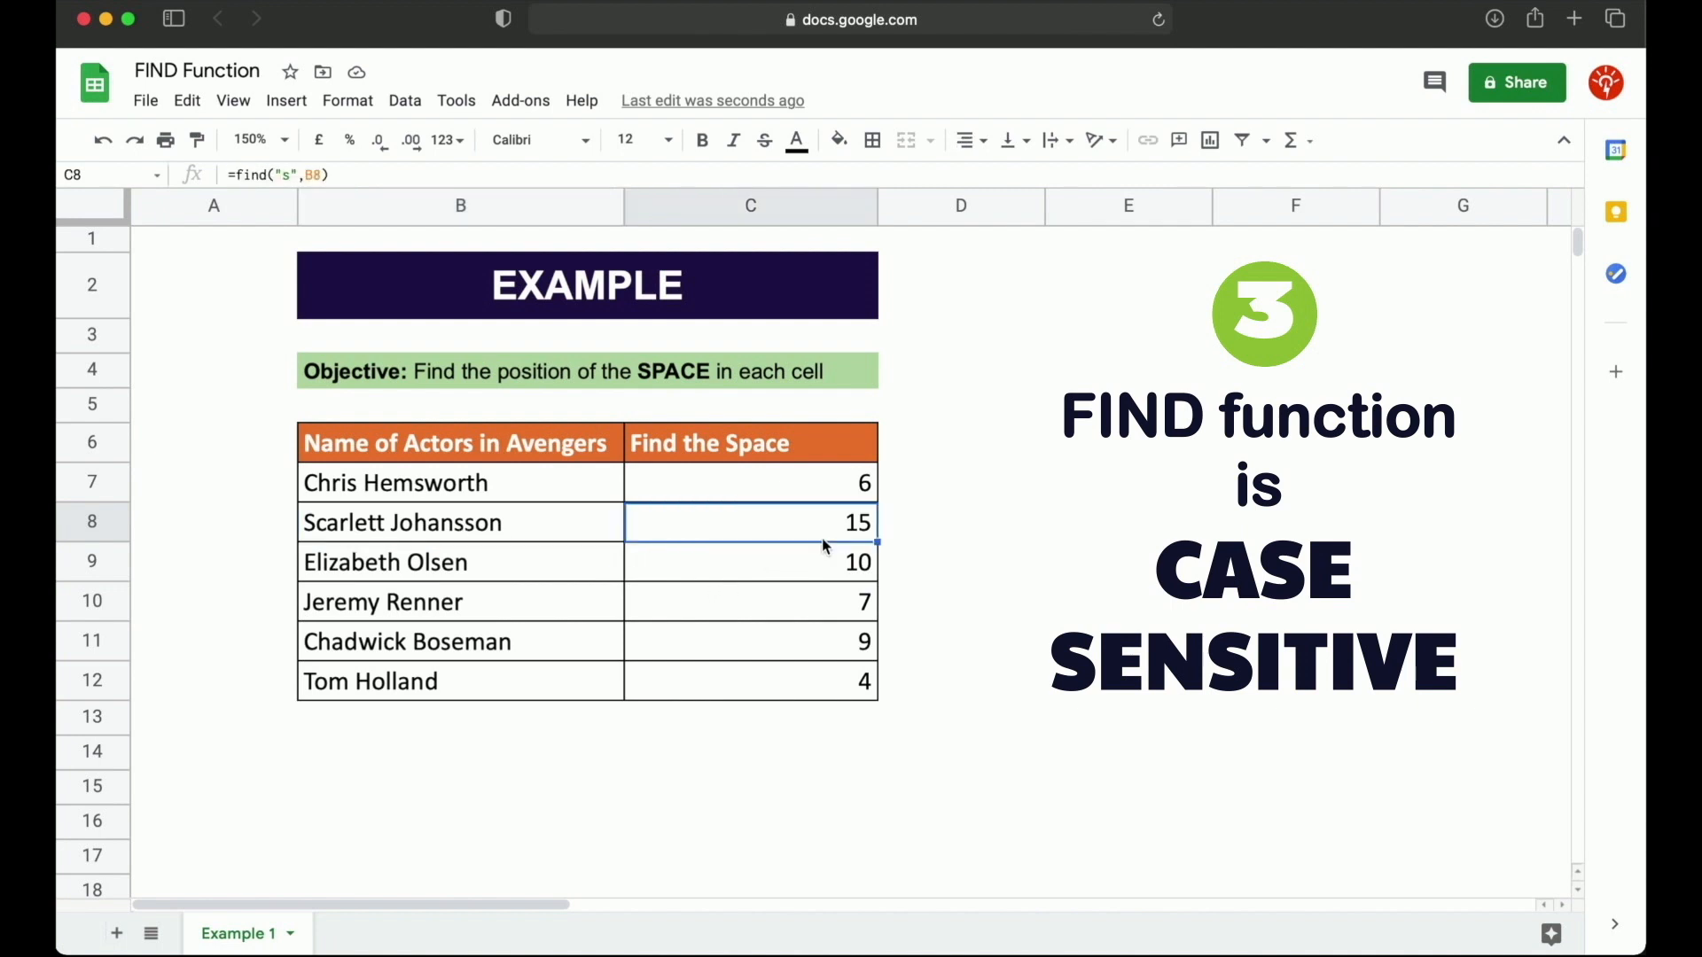
pyautogui.write('=fin')
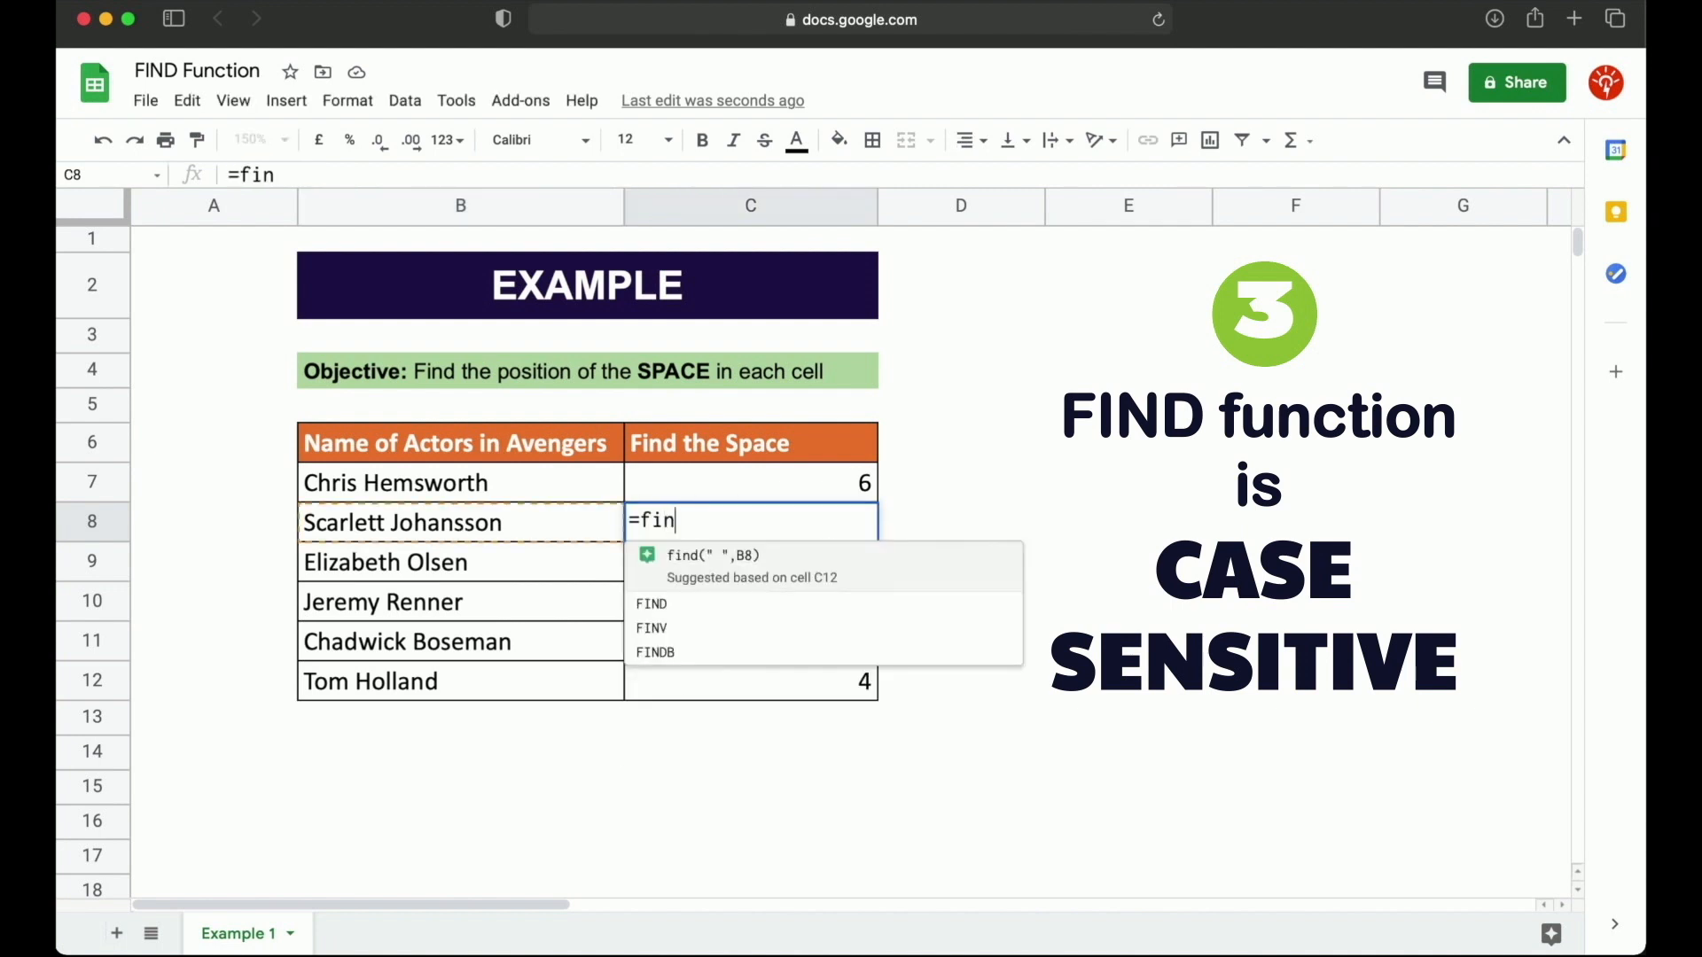
pyautogui.write('d("S"')
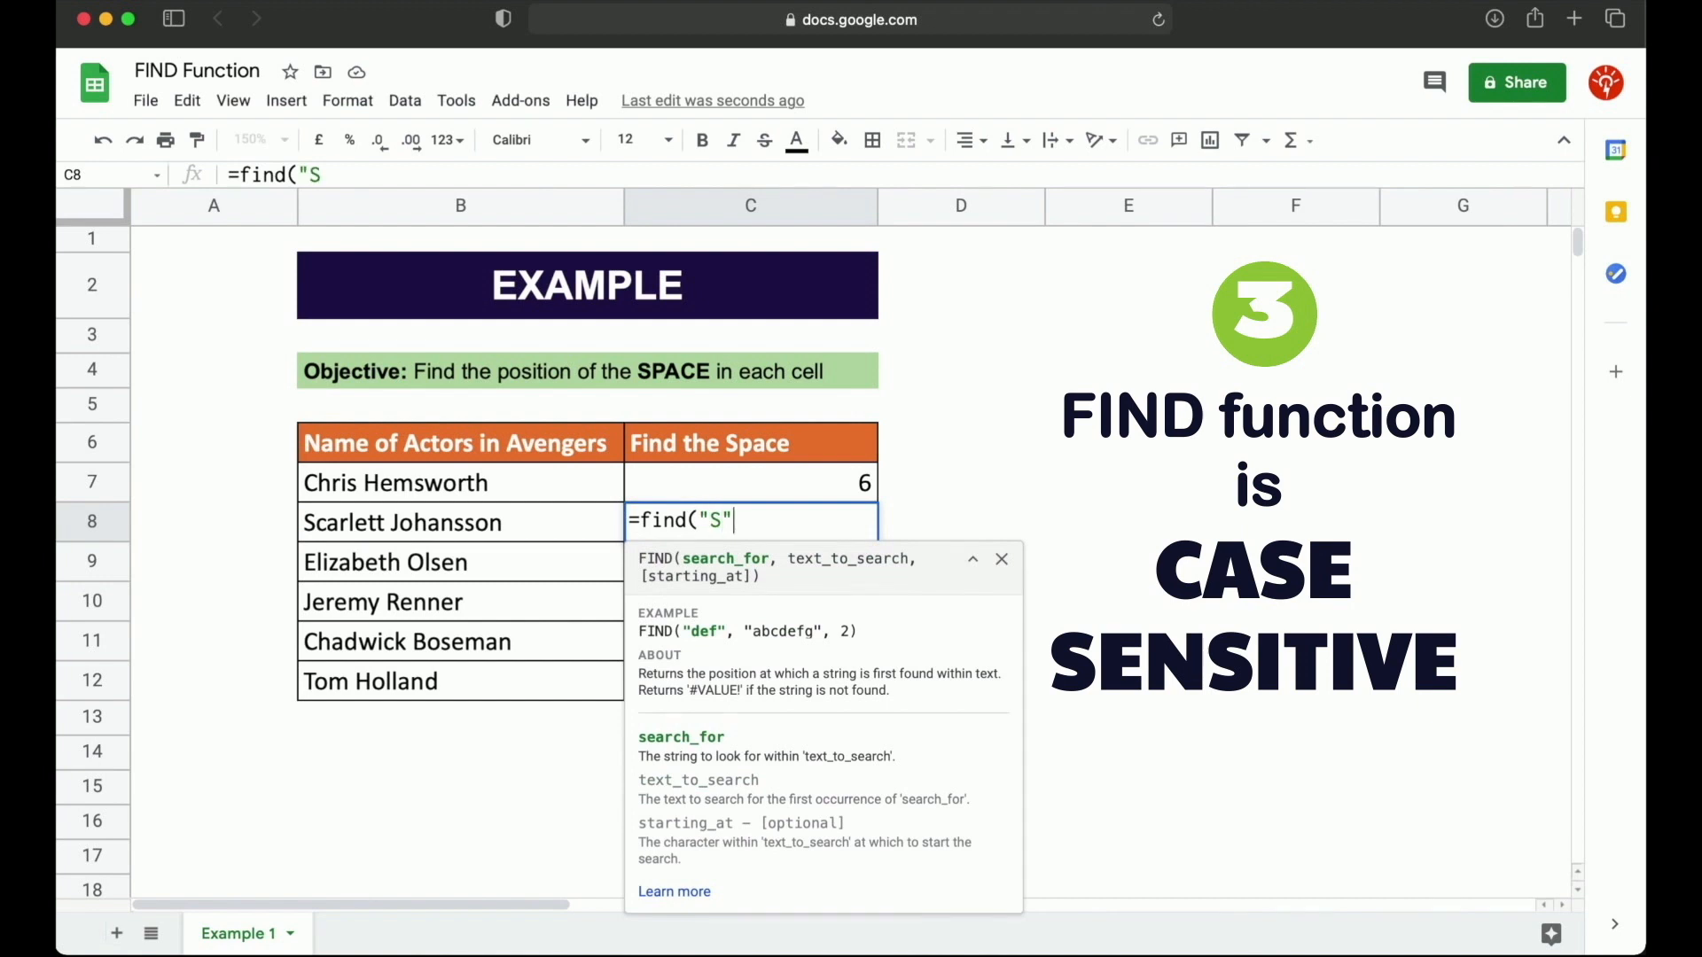
pyautogui.write(',')
pyautogui.click(488, 526)
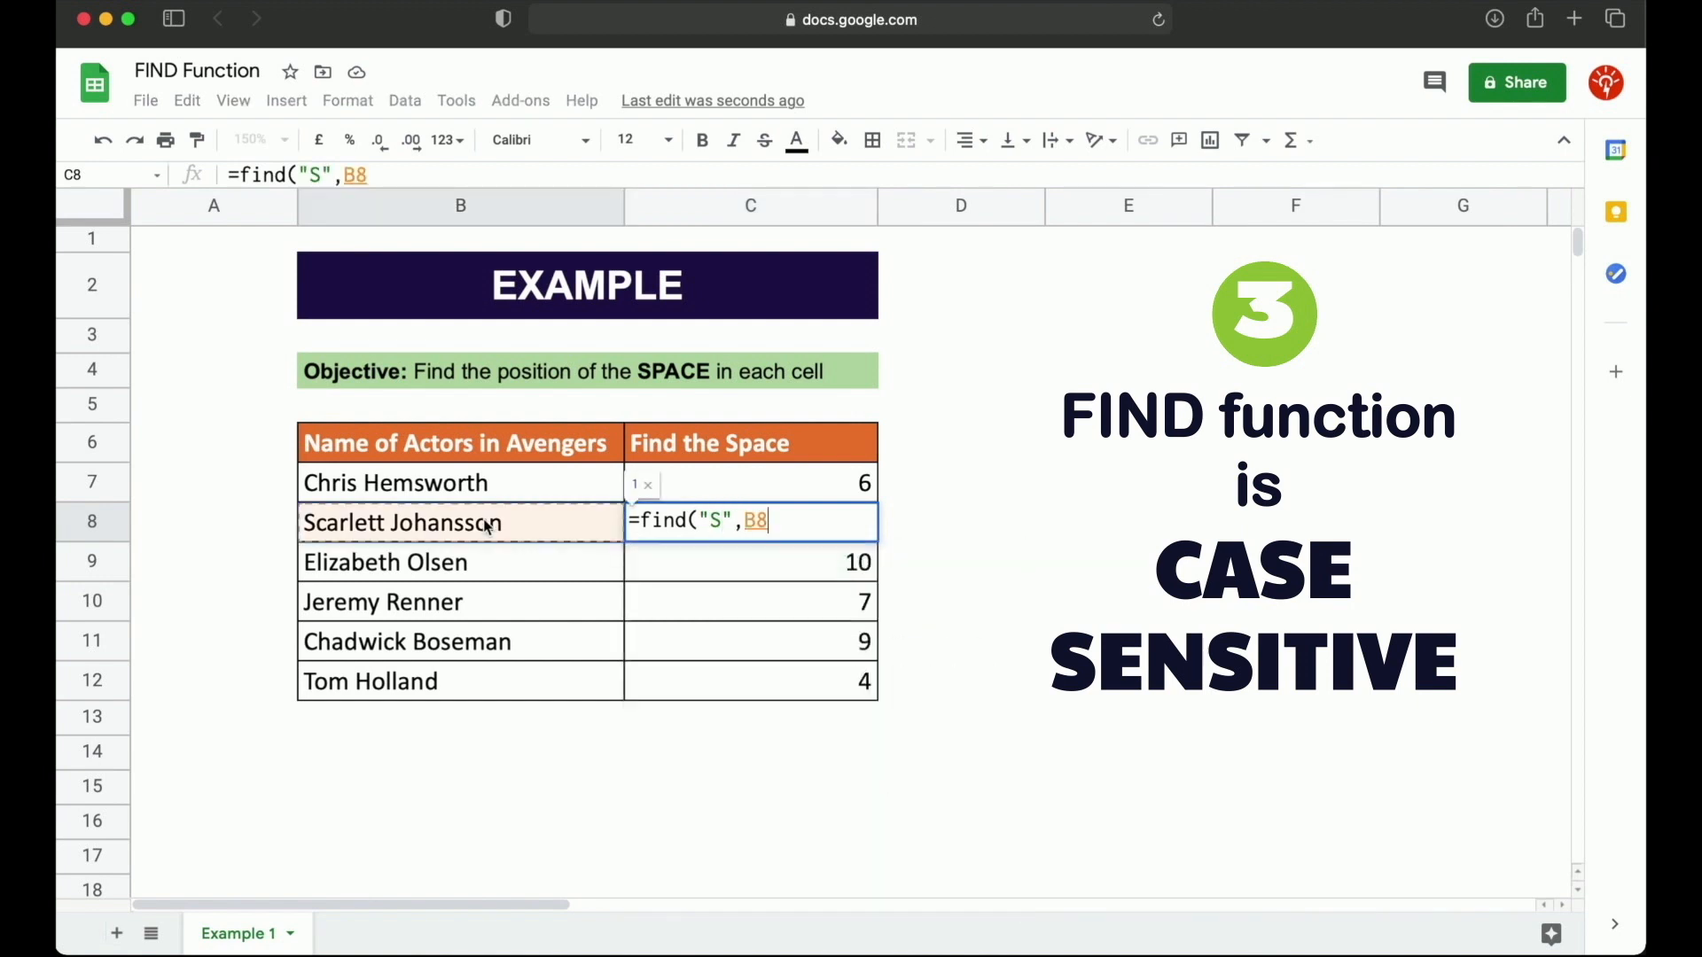
pyautogui.press('Return')
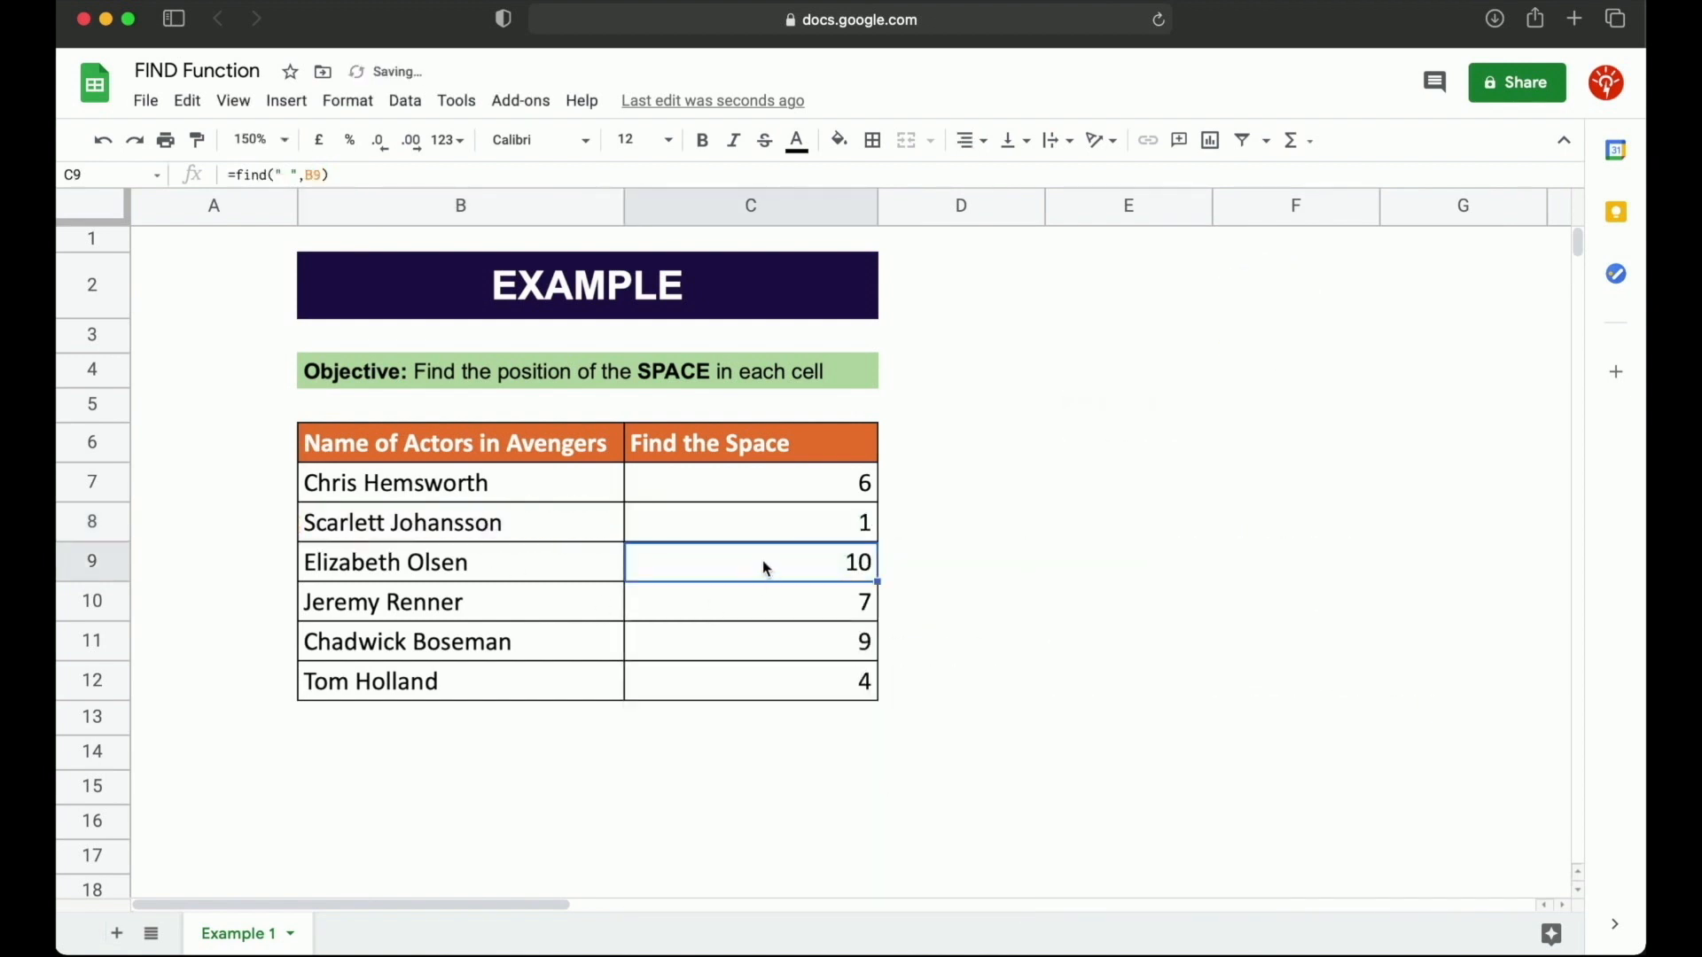
pyautogui.click(317, 530)
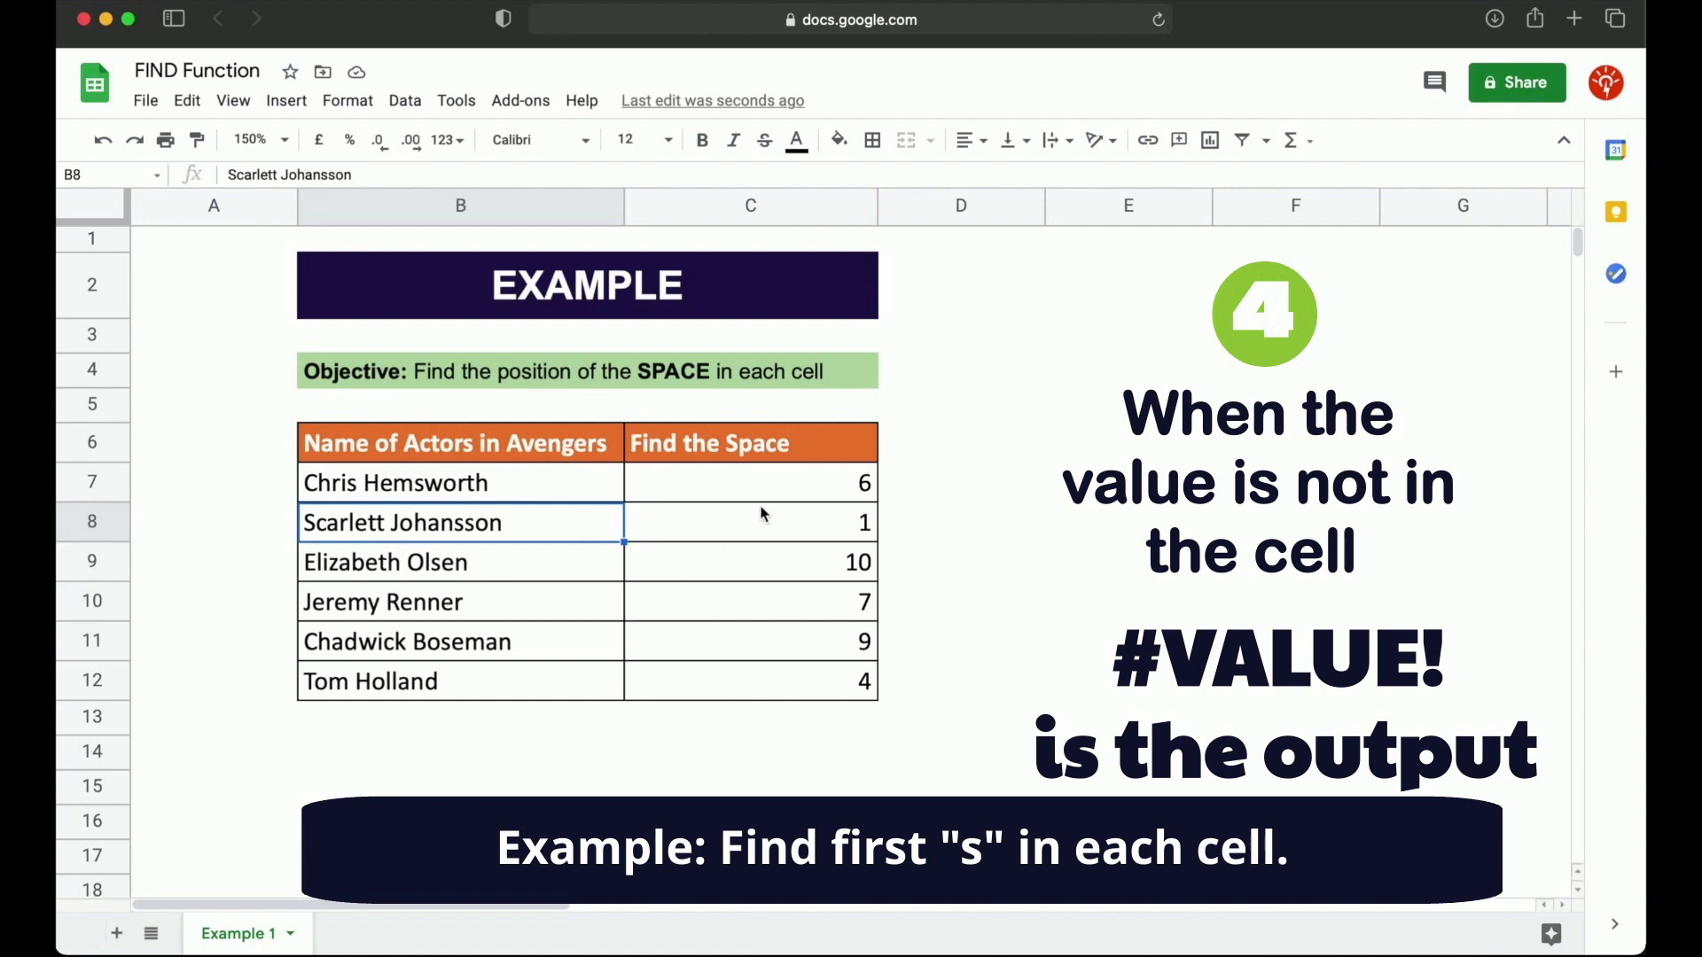
# - Replace the formula in C7 with =find("s",B7,1) to locate the first lowercase "s" from position 1
pyautogui.click(798, 499)
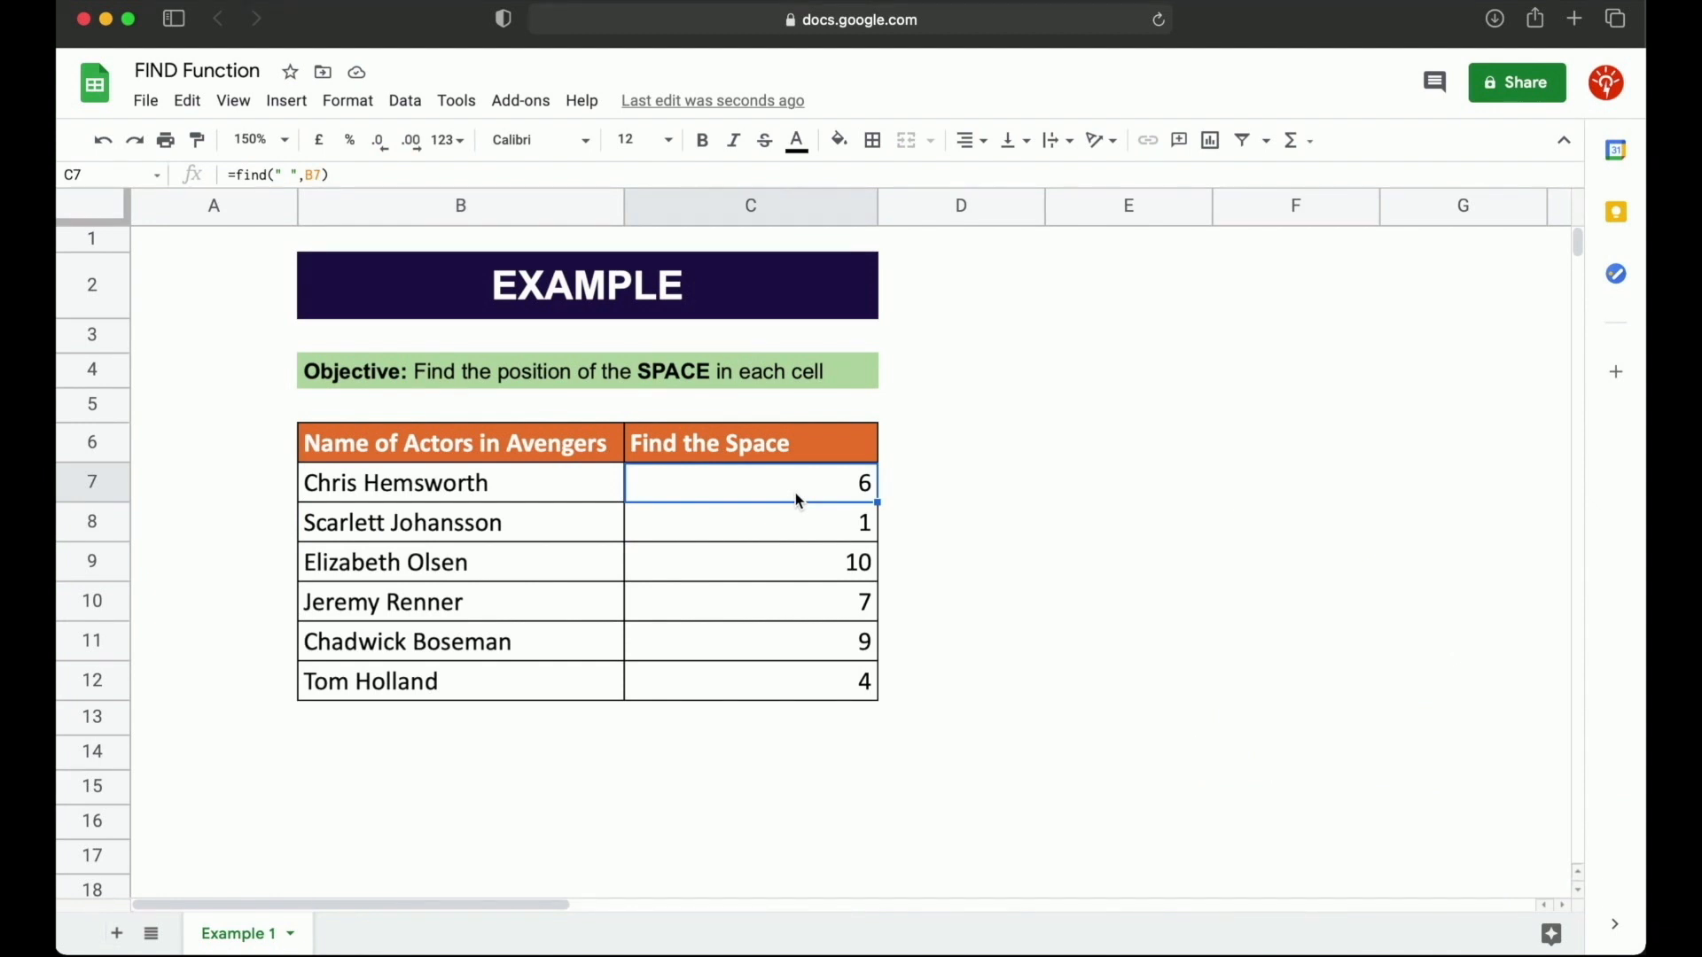
pyautogui.write('=find')
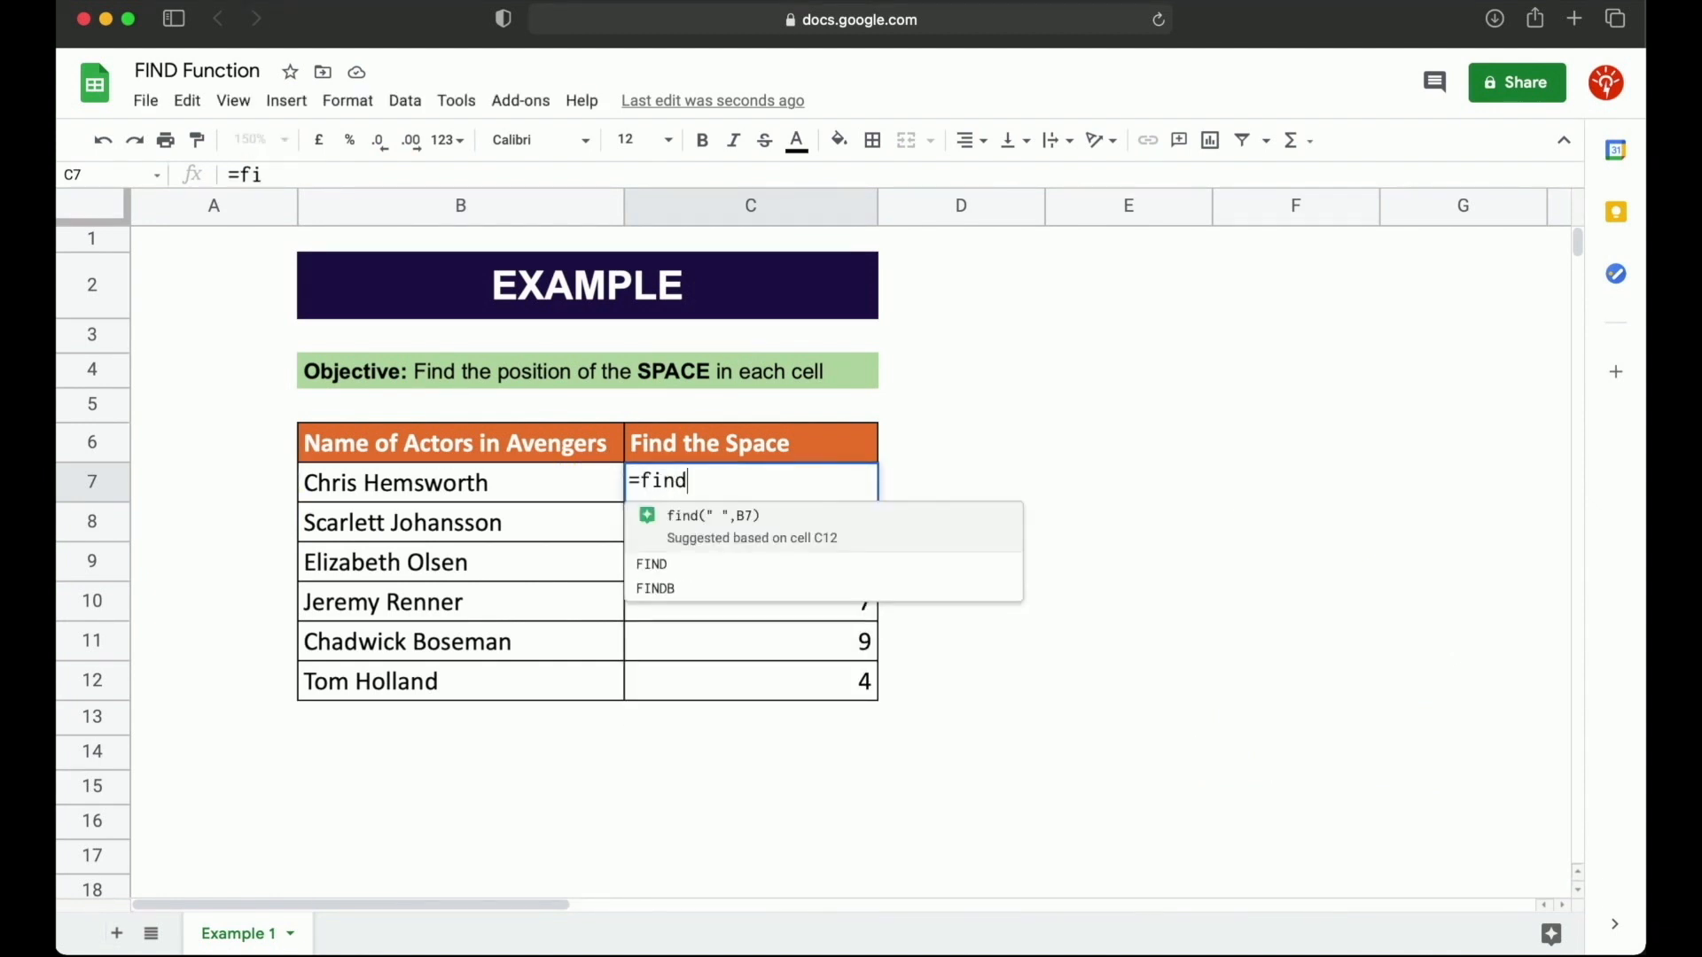
pyautogui.write('("s')
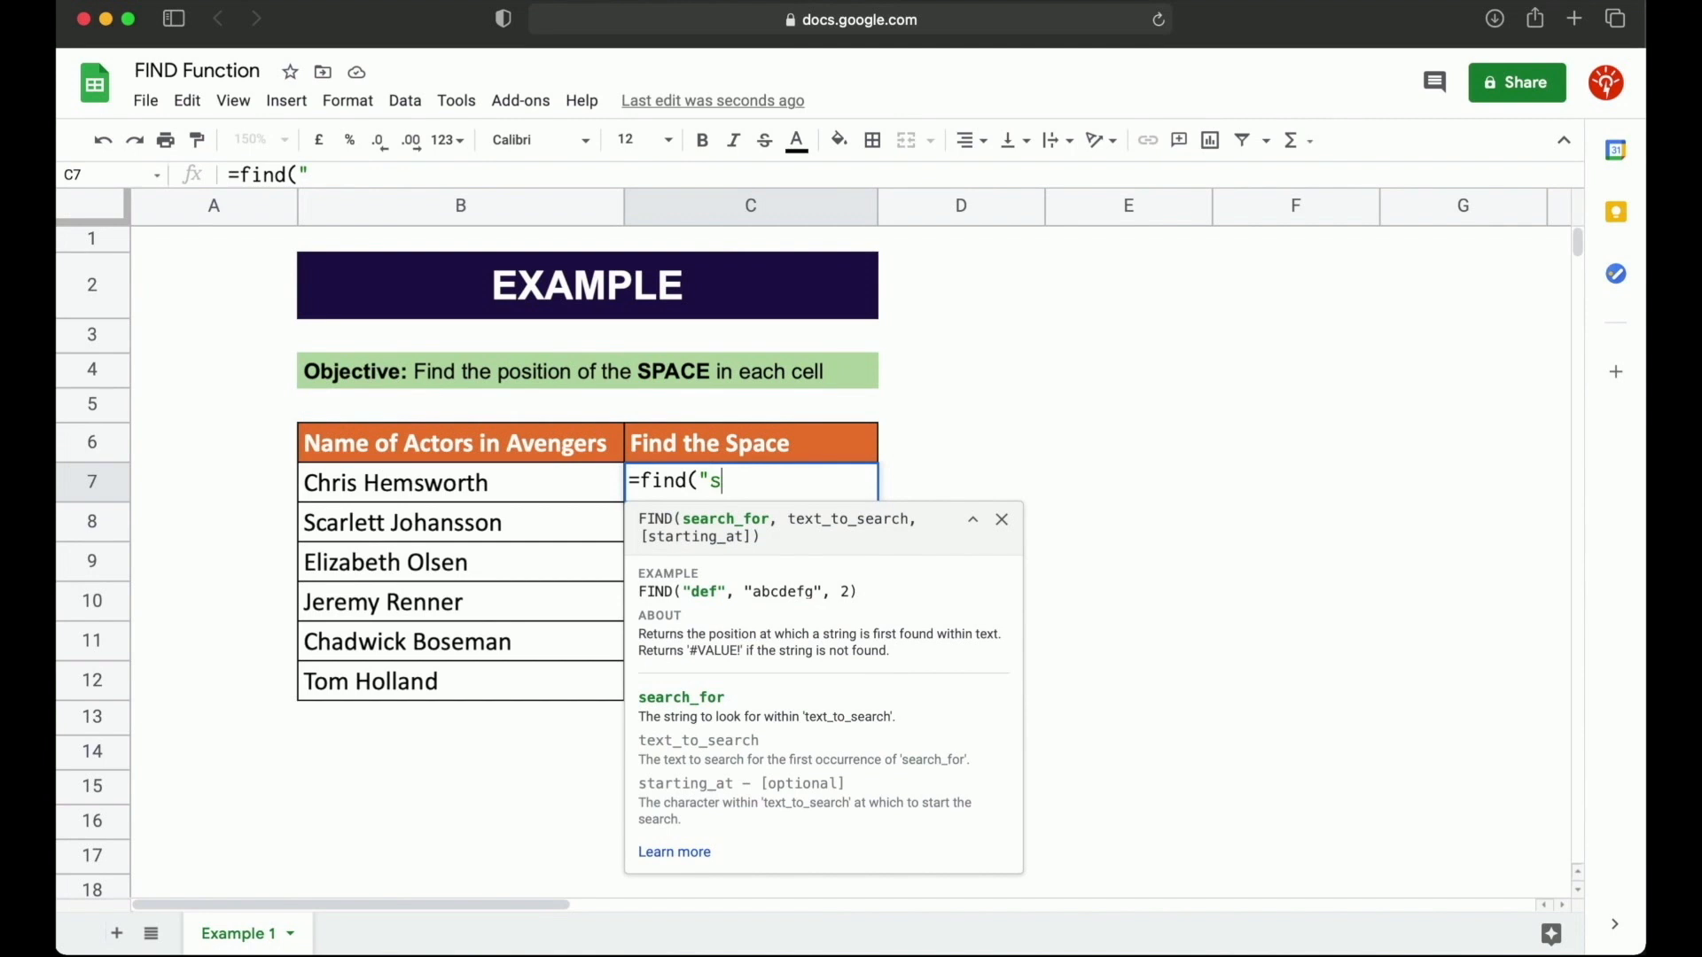
pyautogui.write('",')
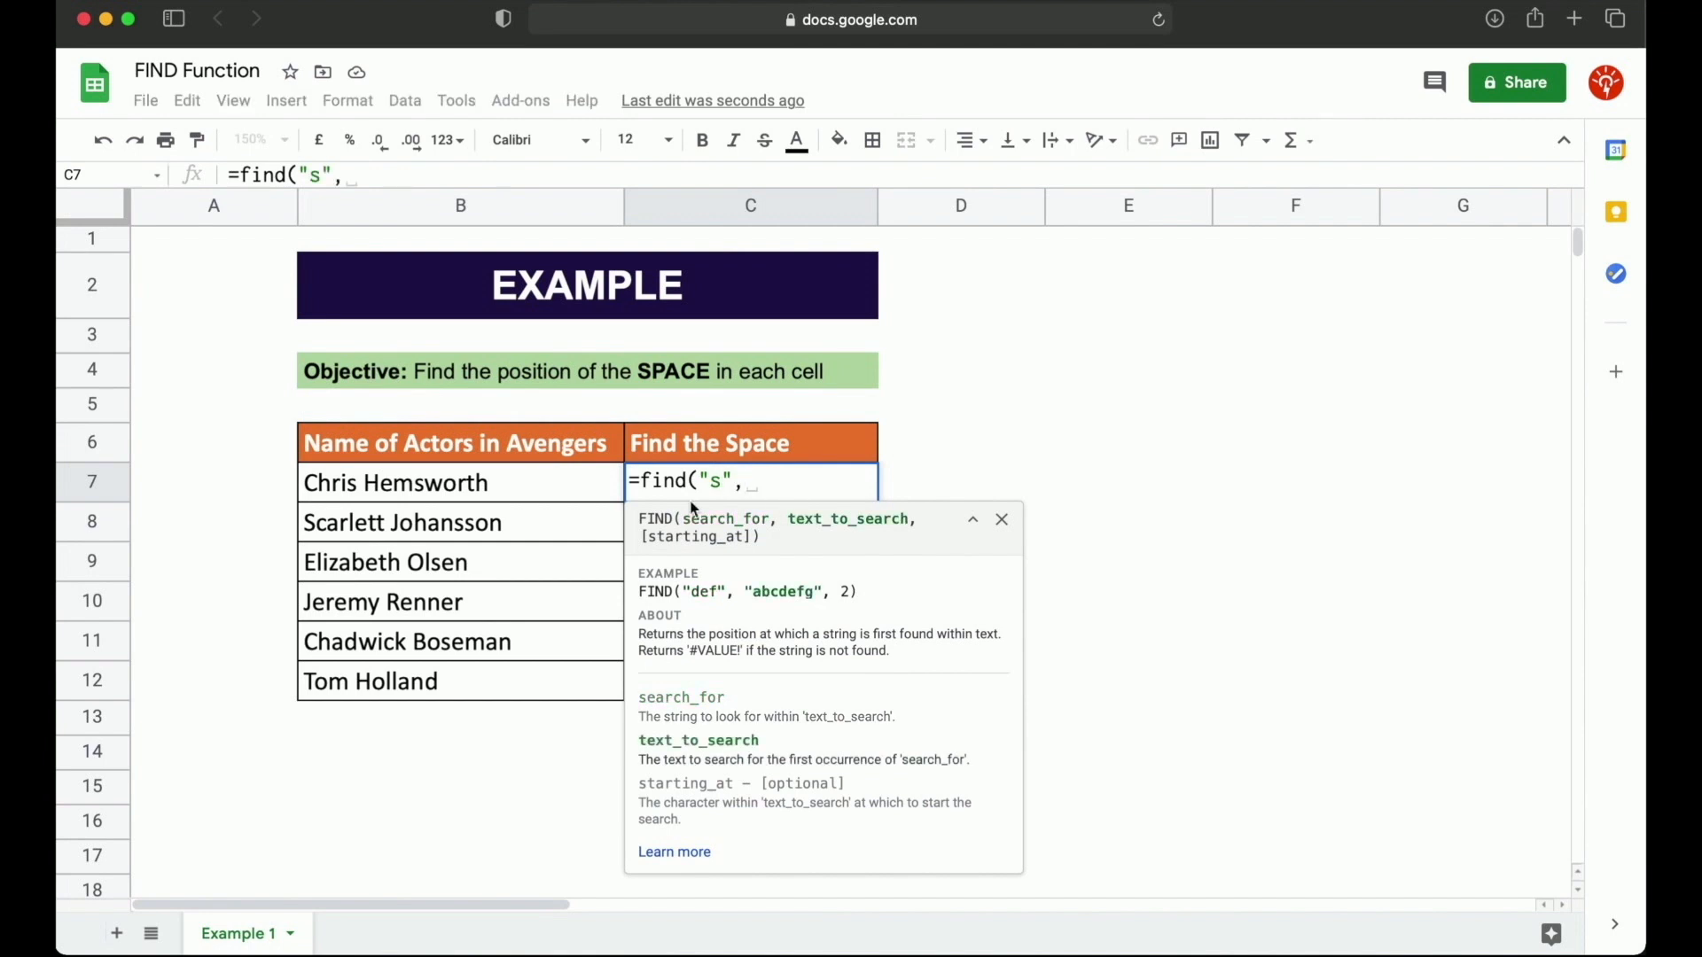
pyautogui.click(596, 491)
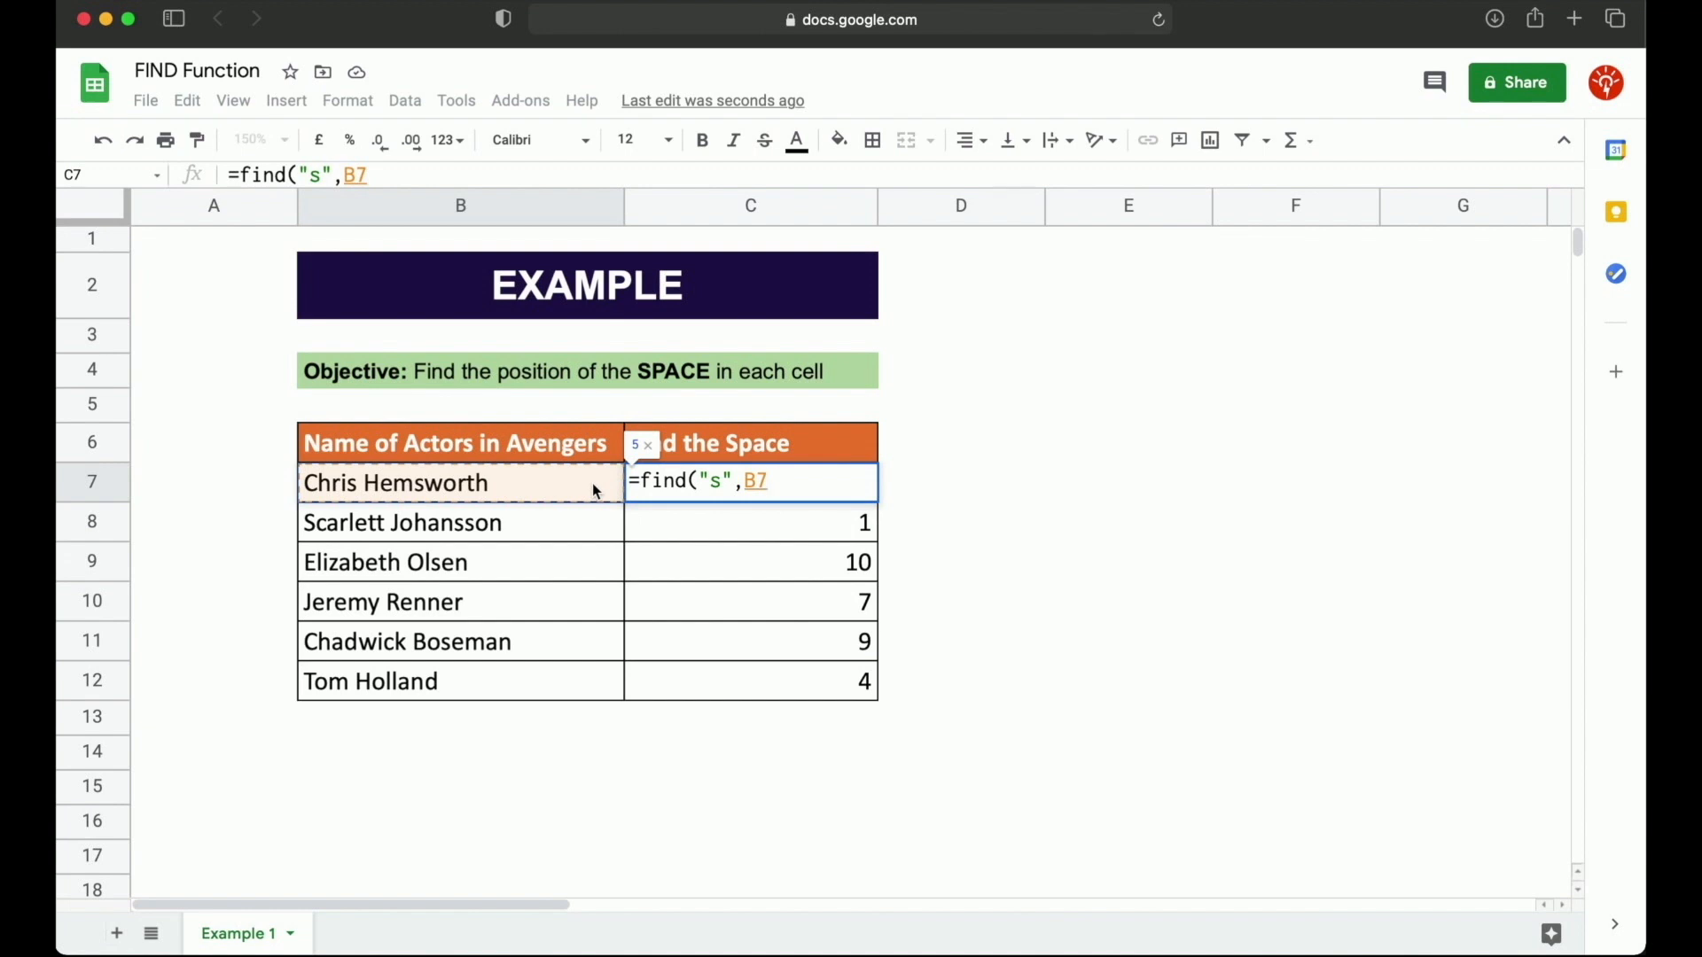
pyautogui.write(',1)')
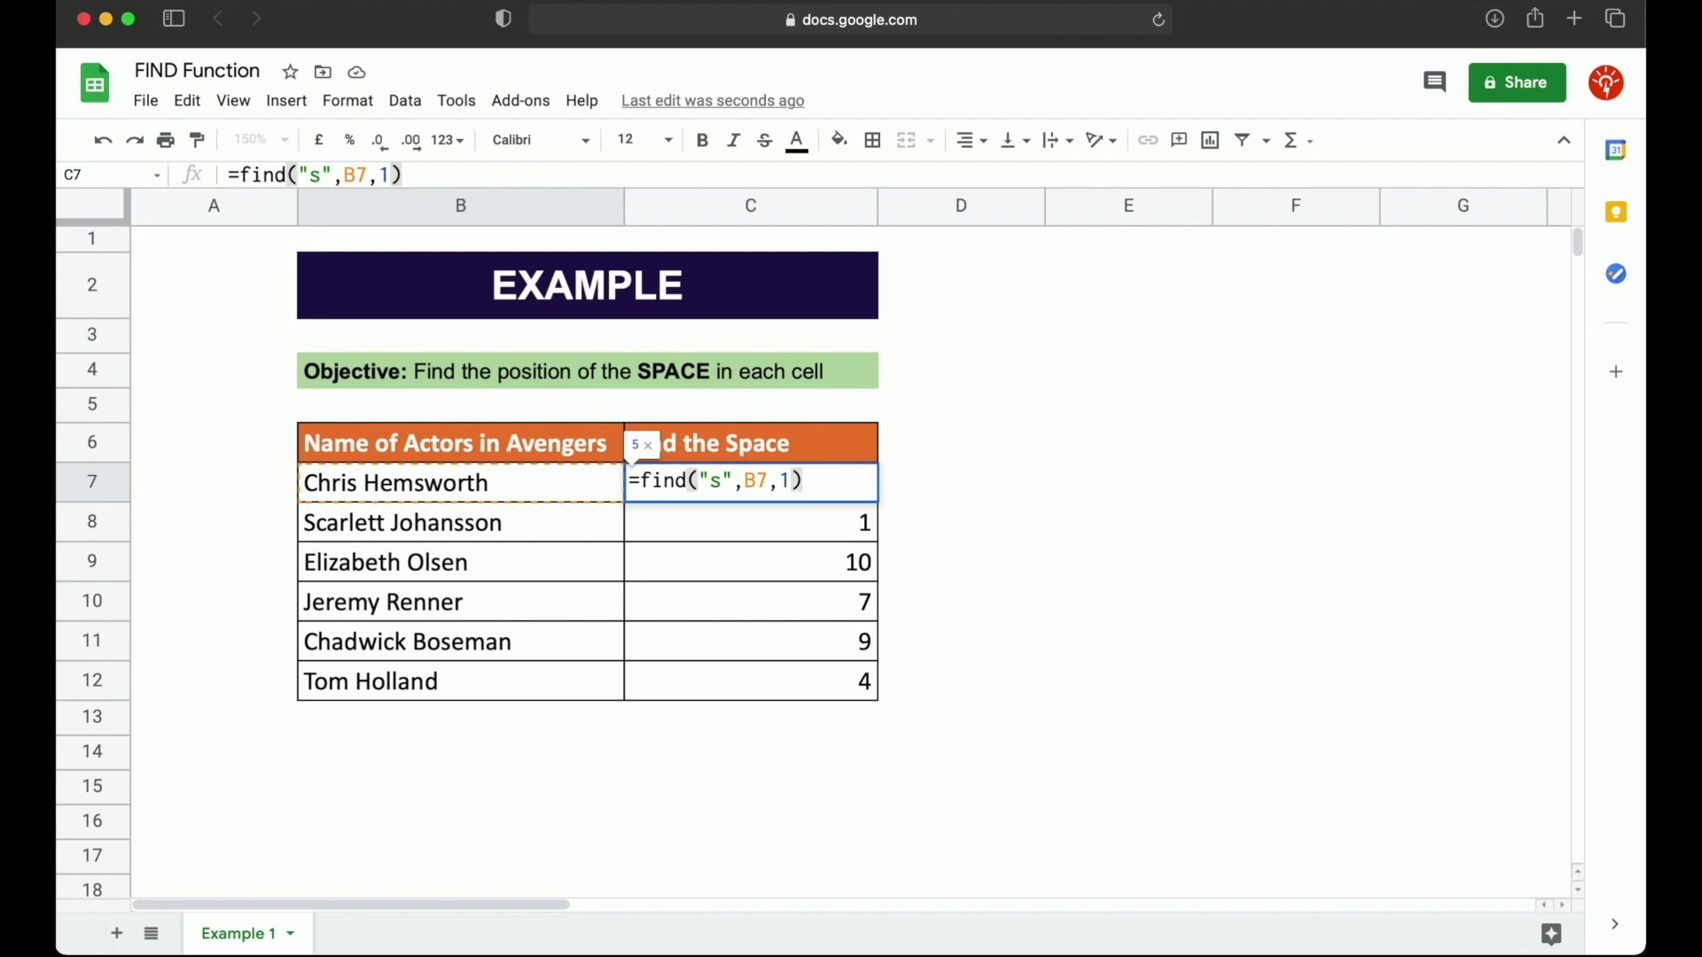
pyautogui.press('Return')
# - Fill the "s" FIND formula from C7 down to C12 and inspect the results in C10 and C12
pyautogui.click(872, 484)
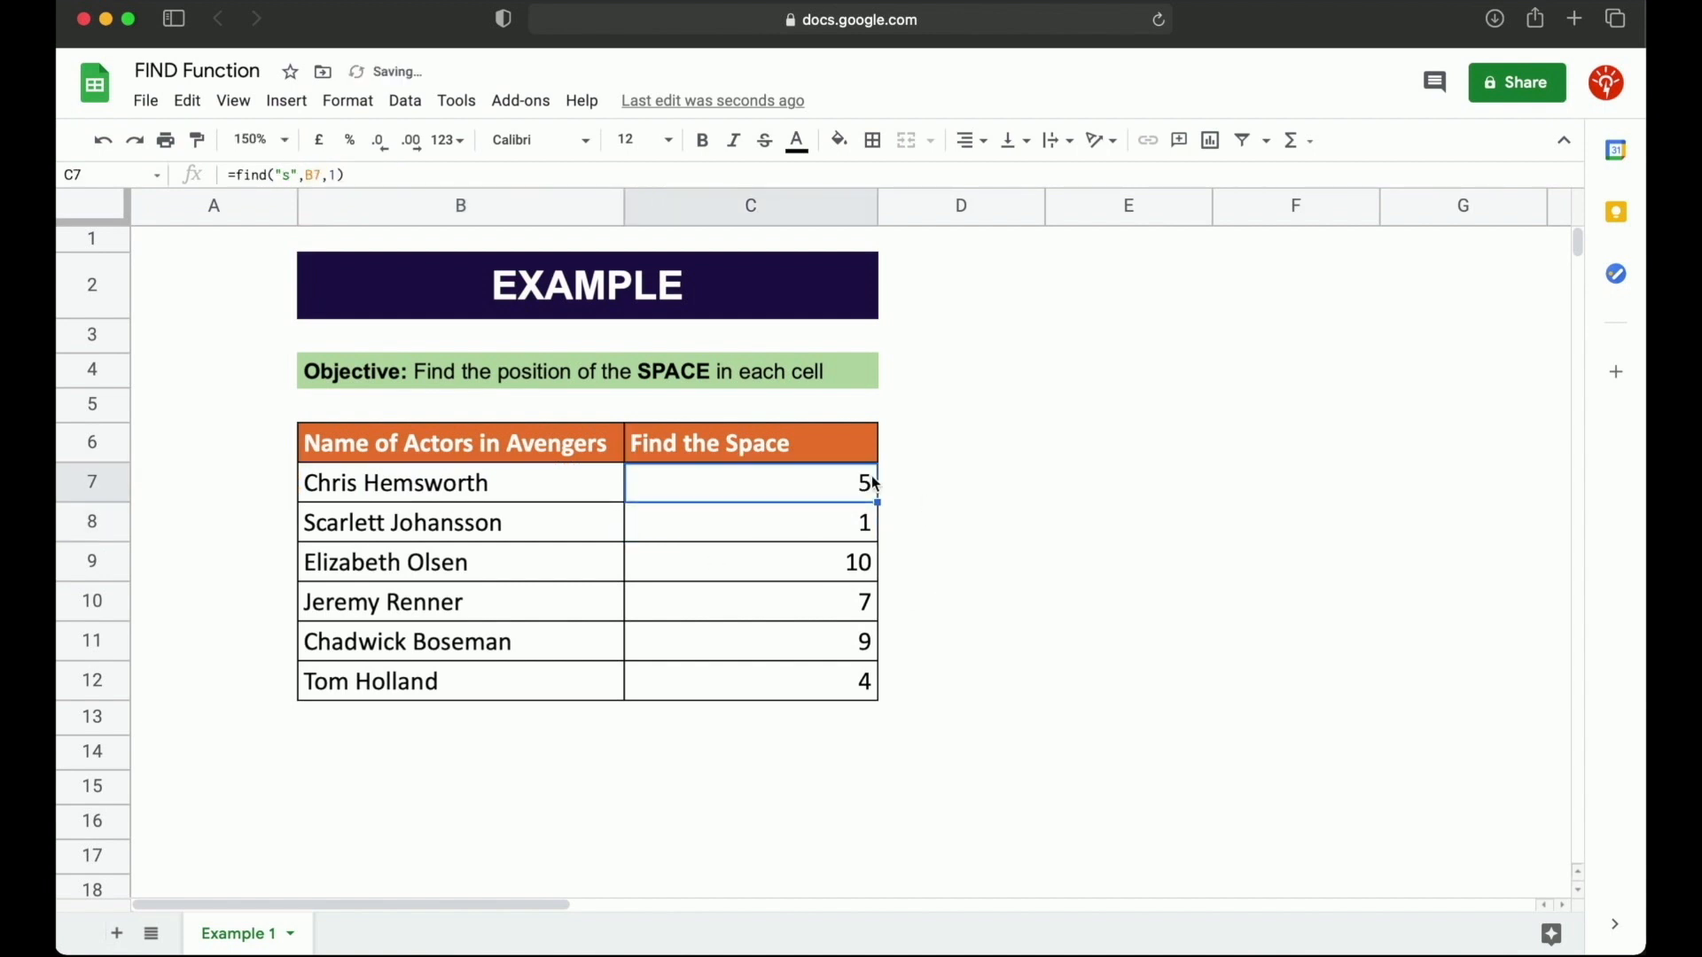
pyautogui.moveTo(877, 503); pyautogui.dragTo(877, 700)
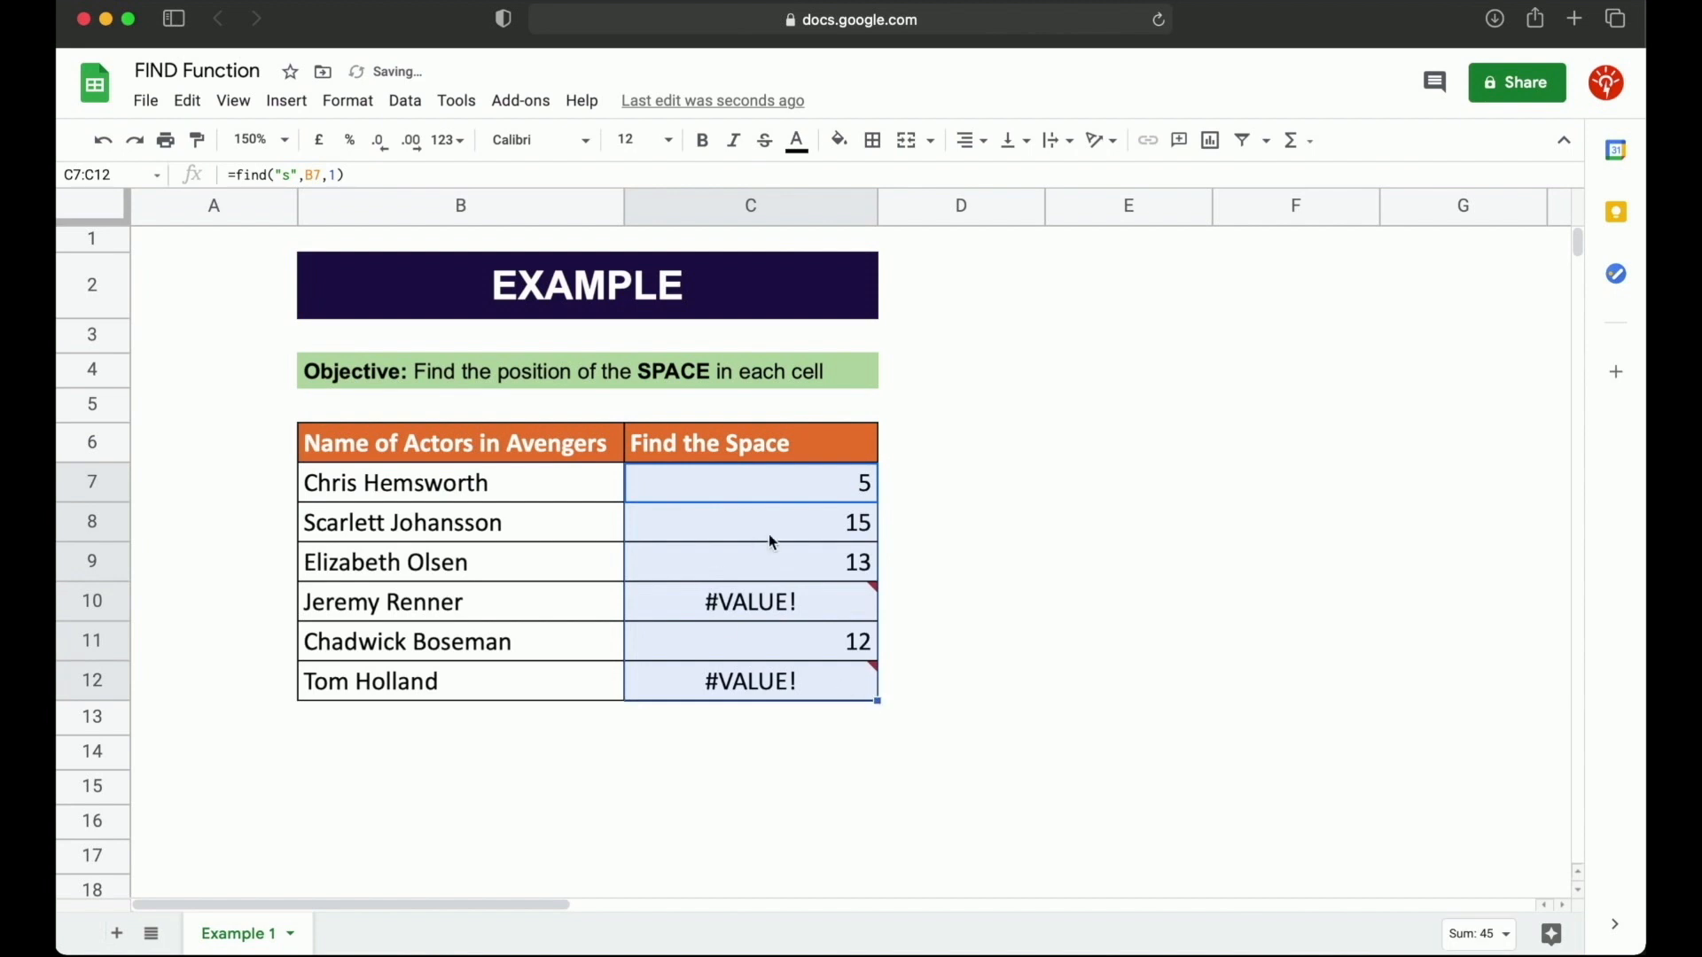
pyautogui.click(794, 498)
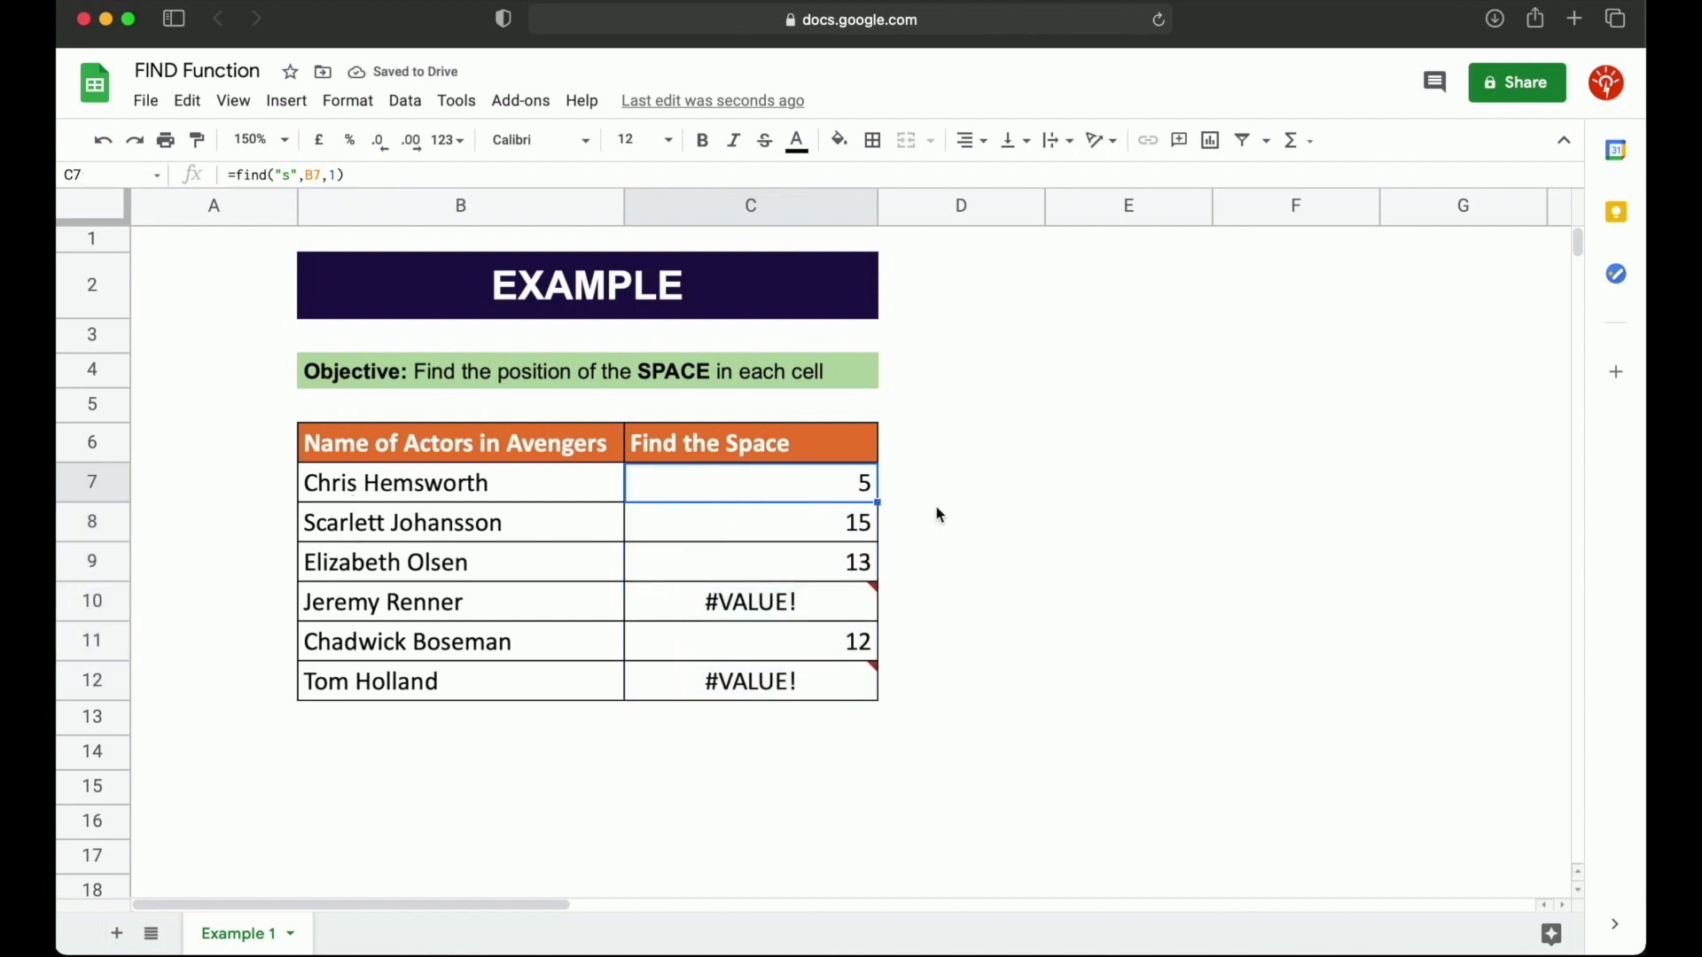
pyautogui.click(784, 614)
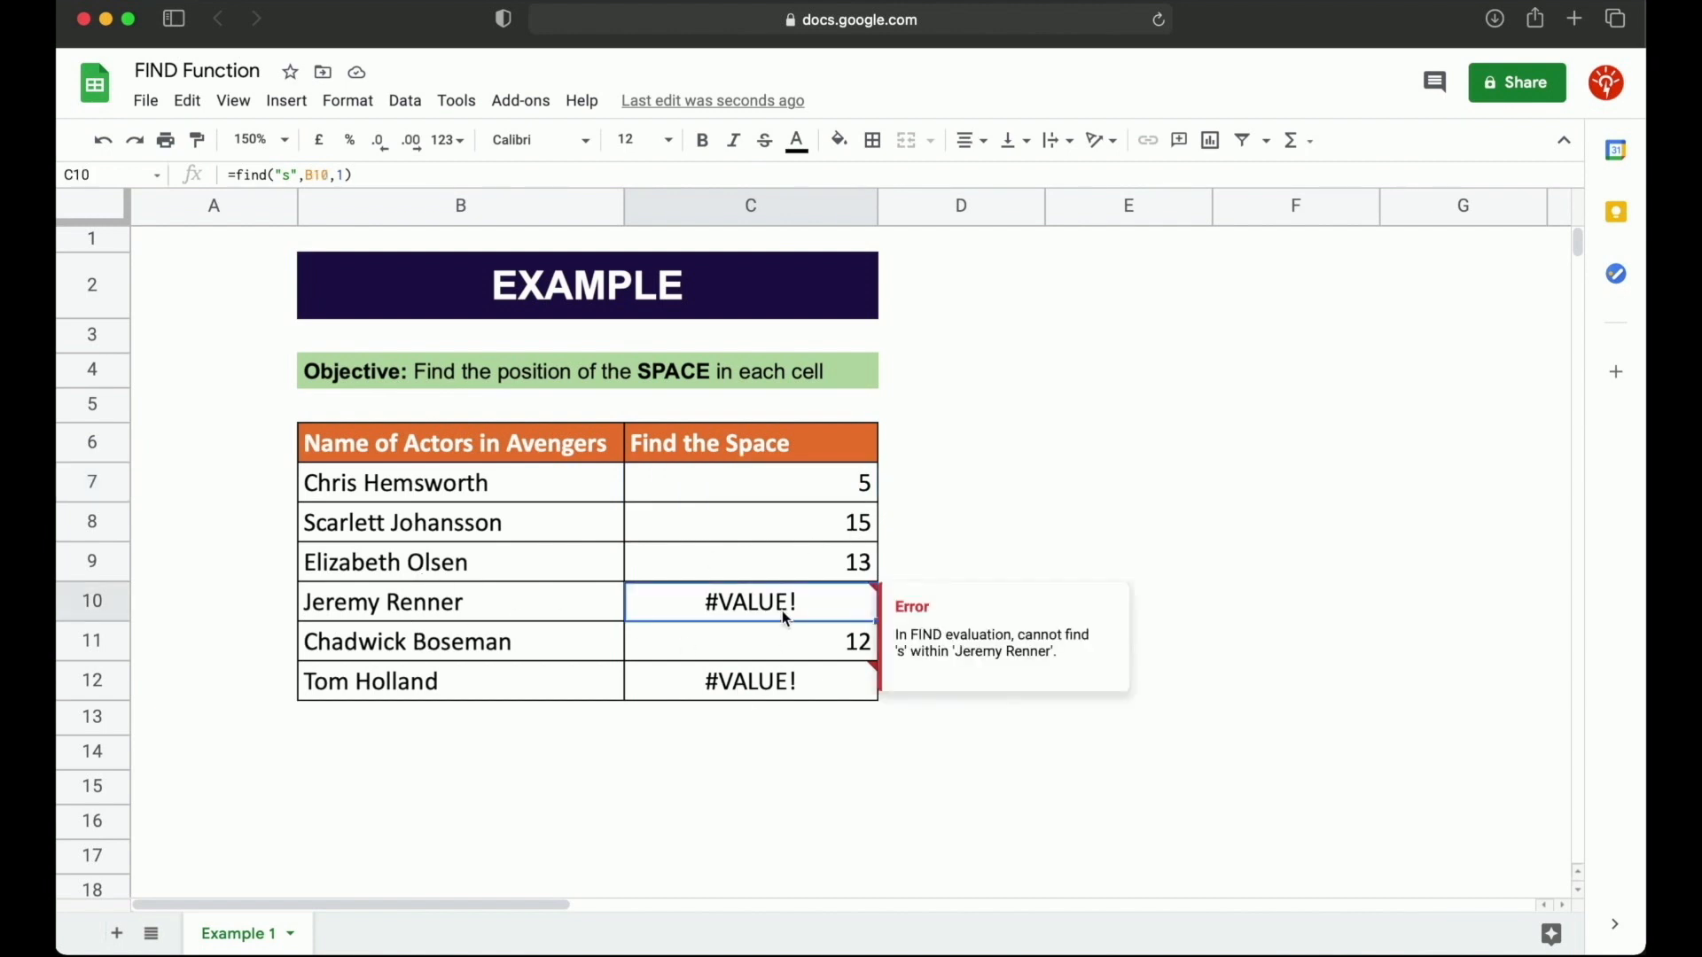
pyautogui.click(678, 692)
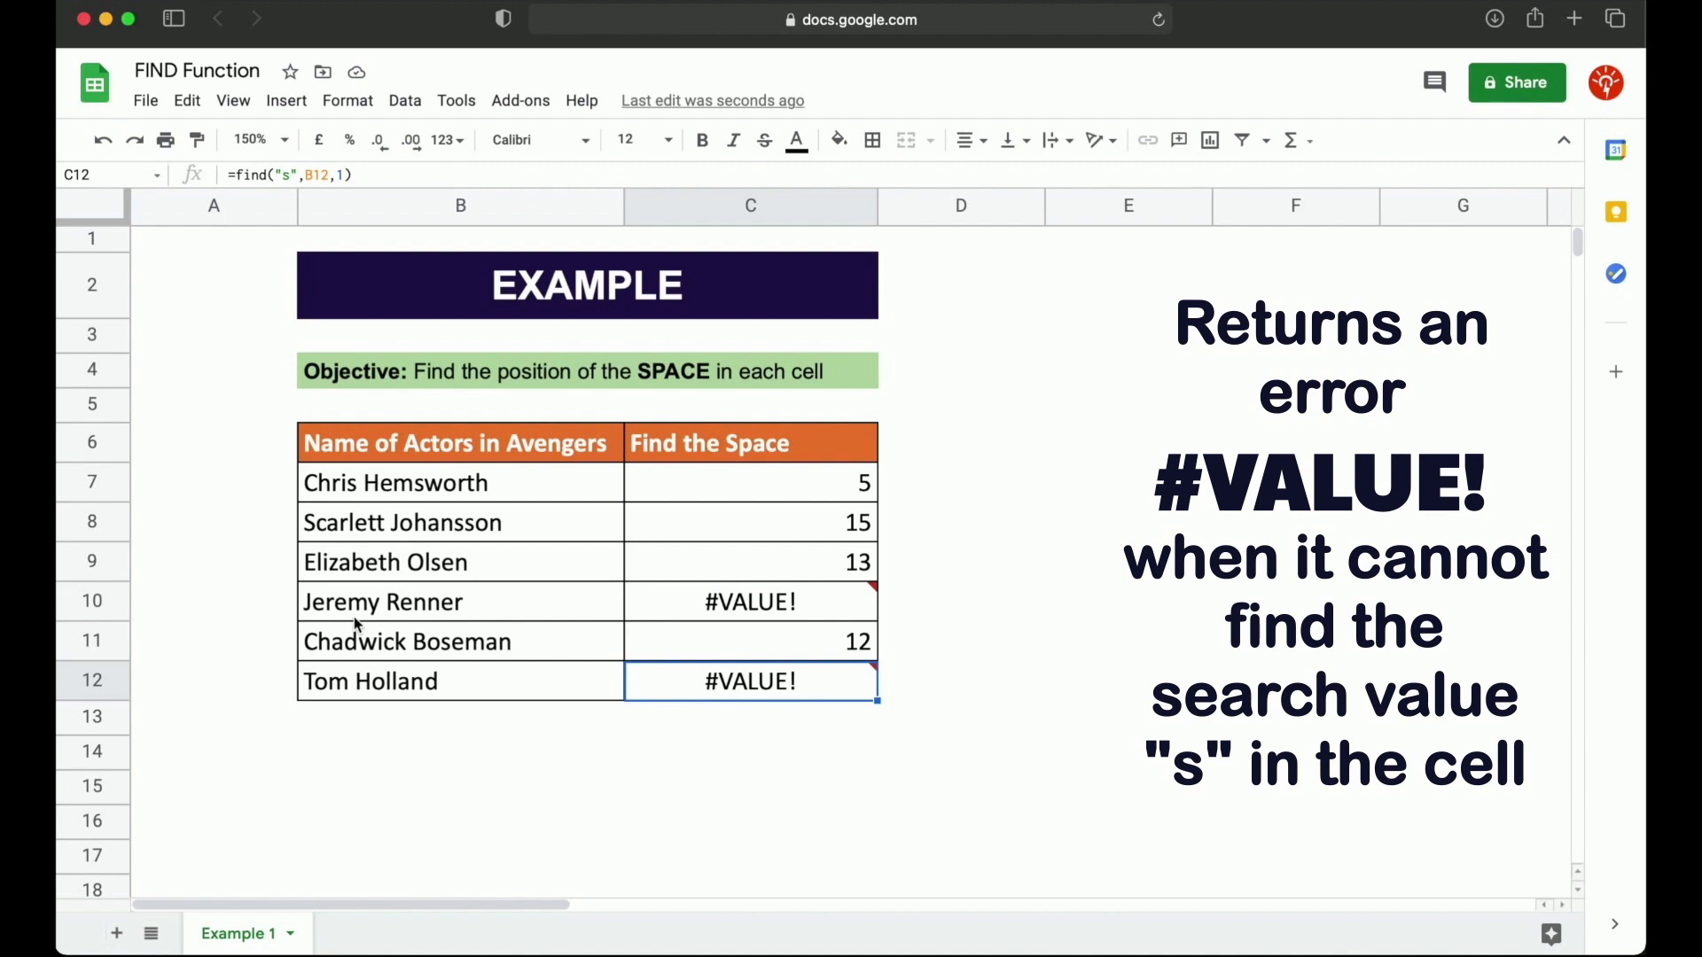
pyautogui.click(782, 608)
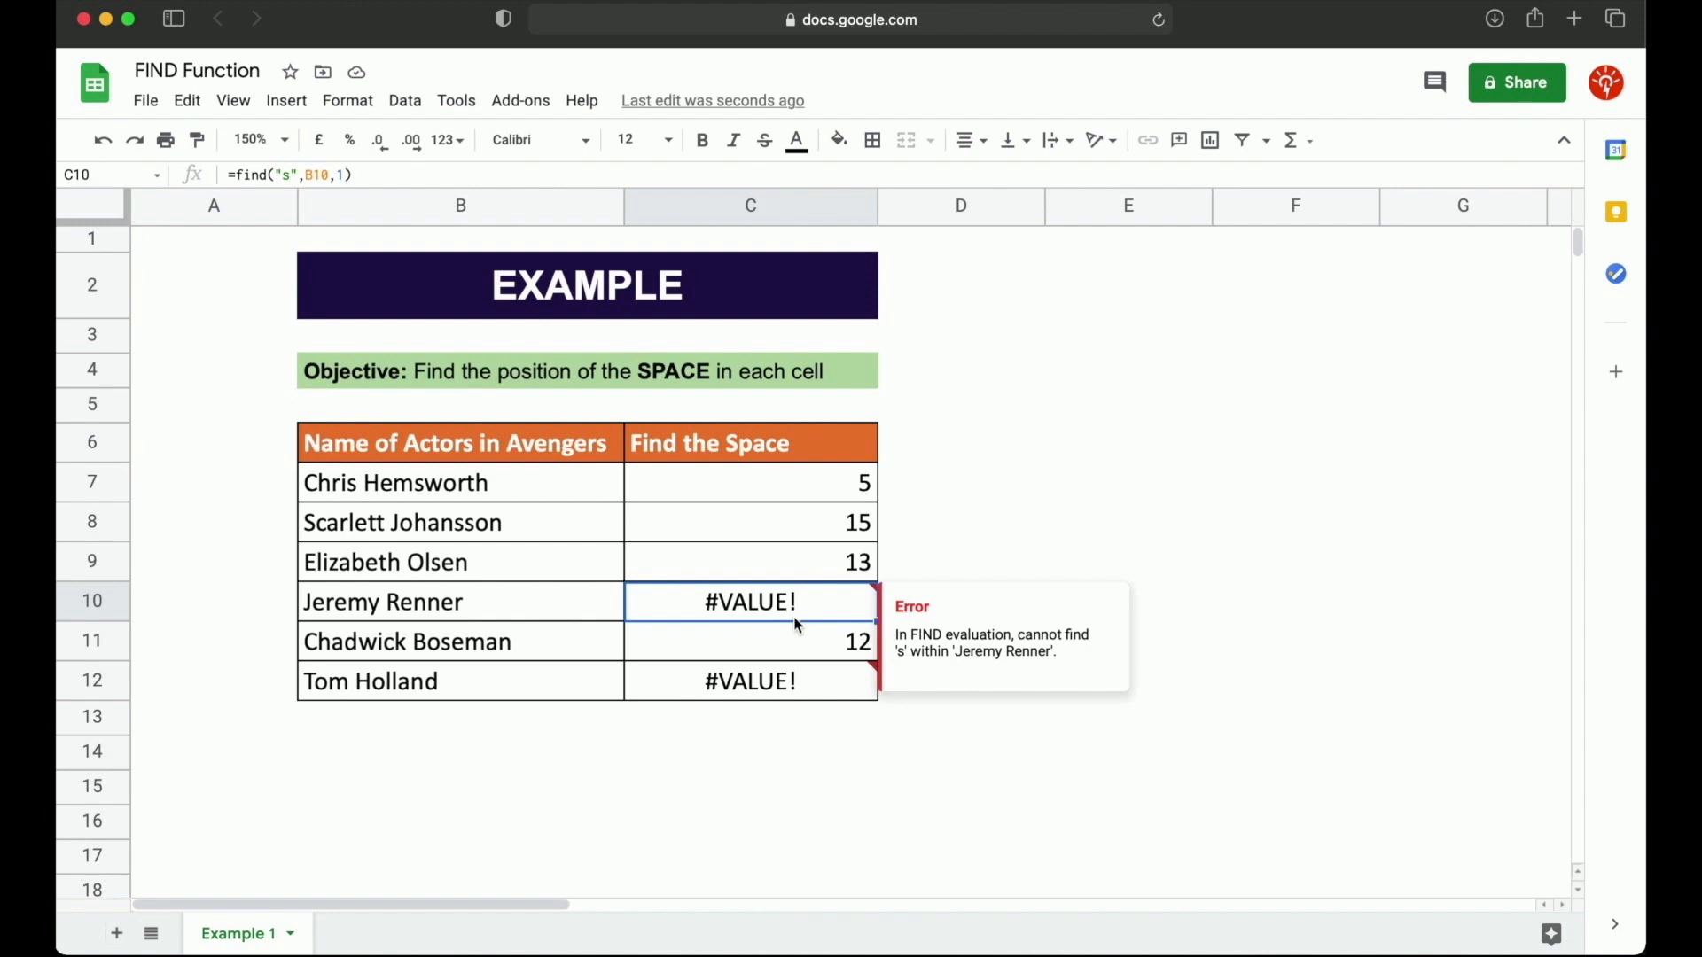
pyautogui.moveTo(792, 678)
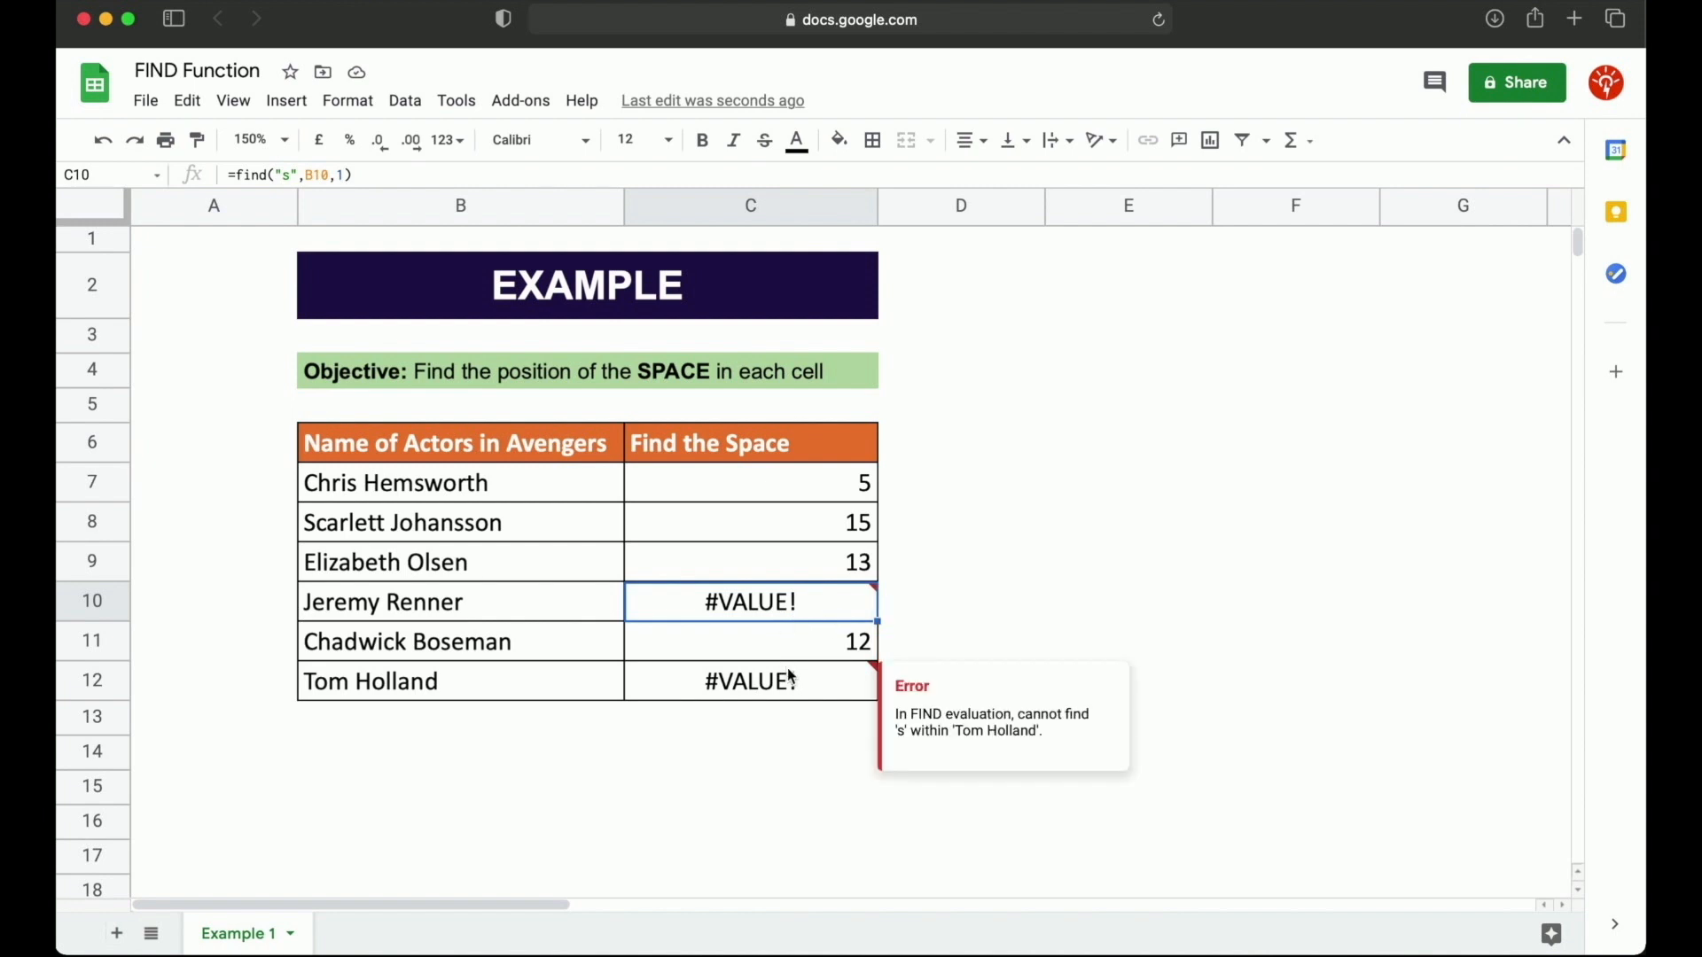